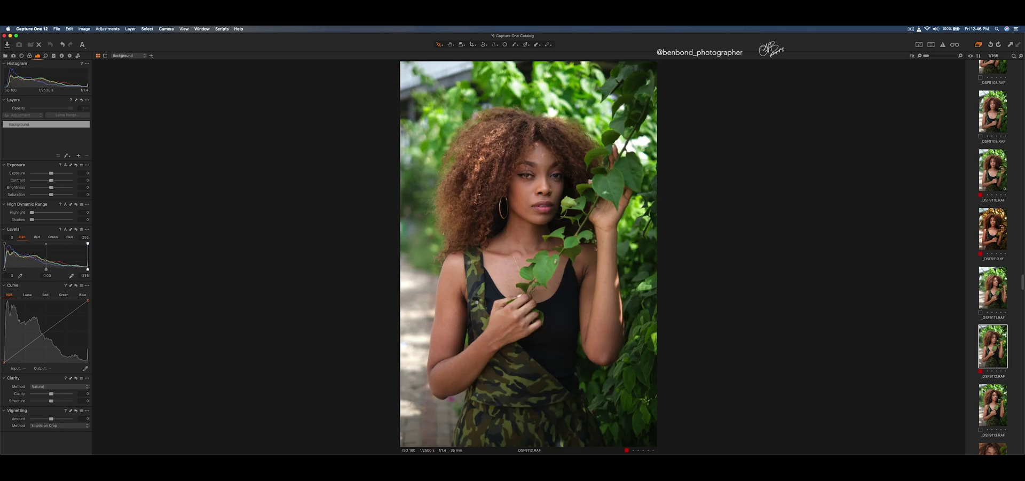
- Browse the portrait shots in the catalog, viewing several full-length and close-up frames to compare poses
click(989, 398)
drag(1022, 283, 1022, 298)
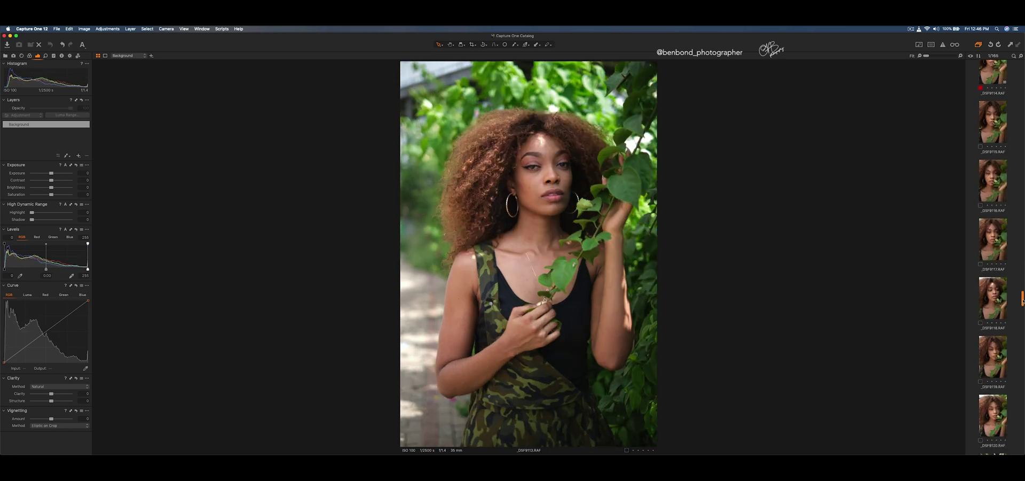
click(992, 299)
click(991, 359)
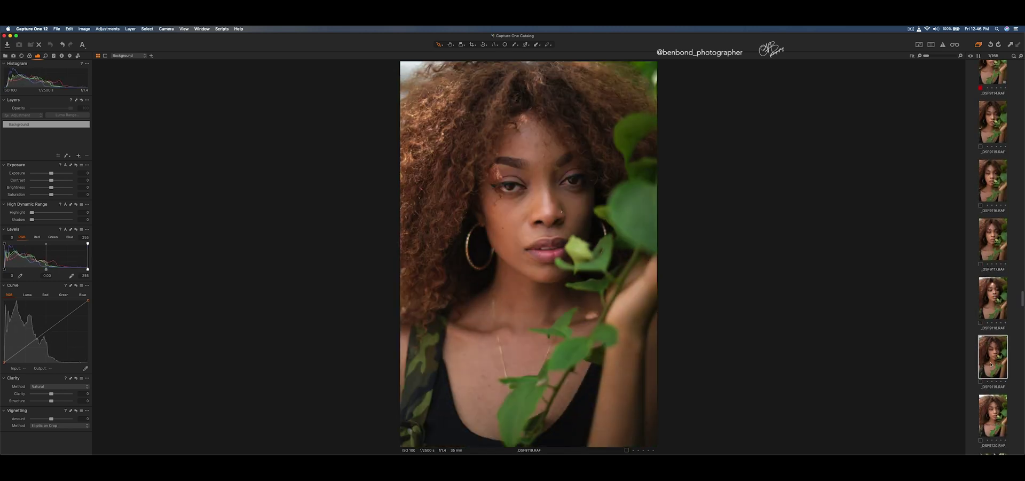
click(992, 122)
scroll(991, 140, up, 5)
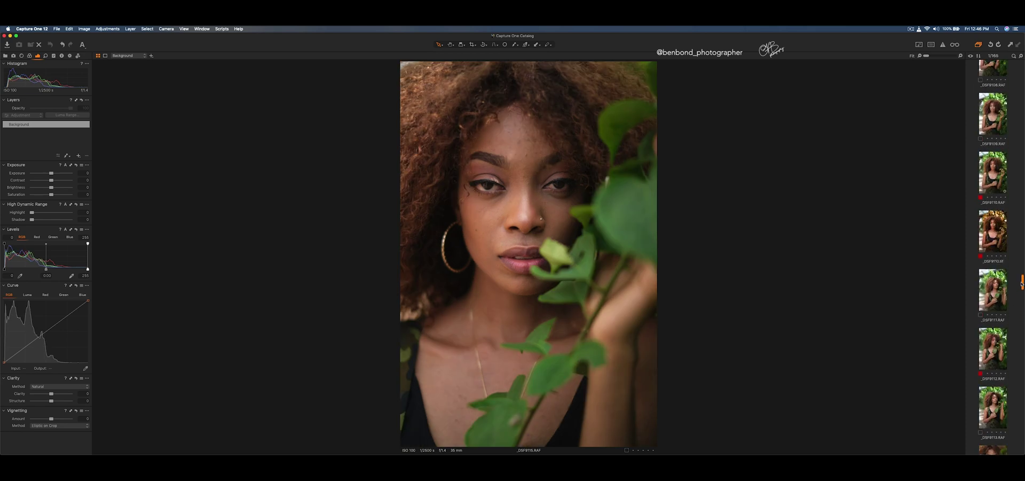
click(994, 184)
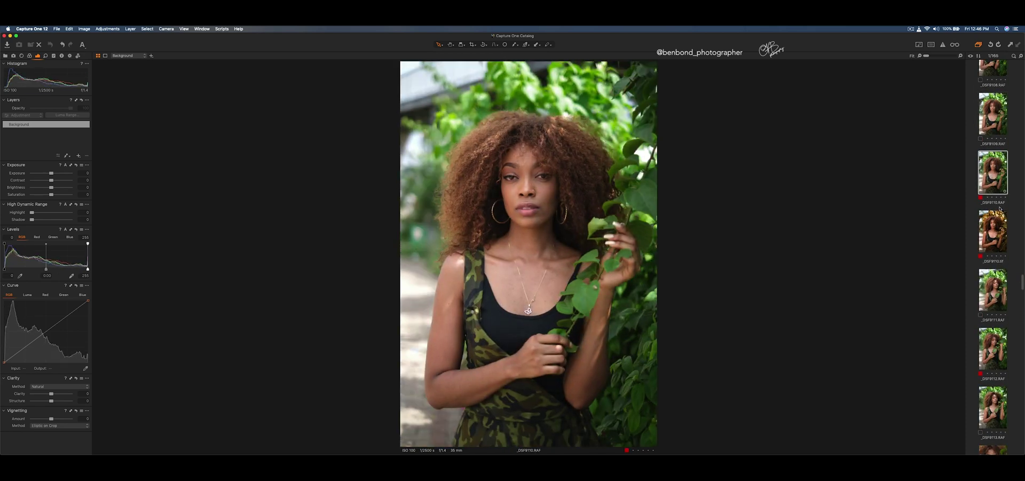
scroll(1001, 244, up, 4)
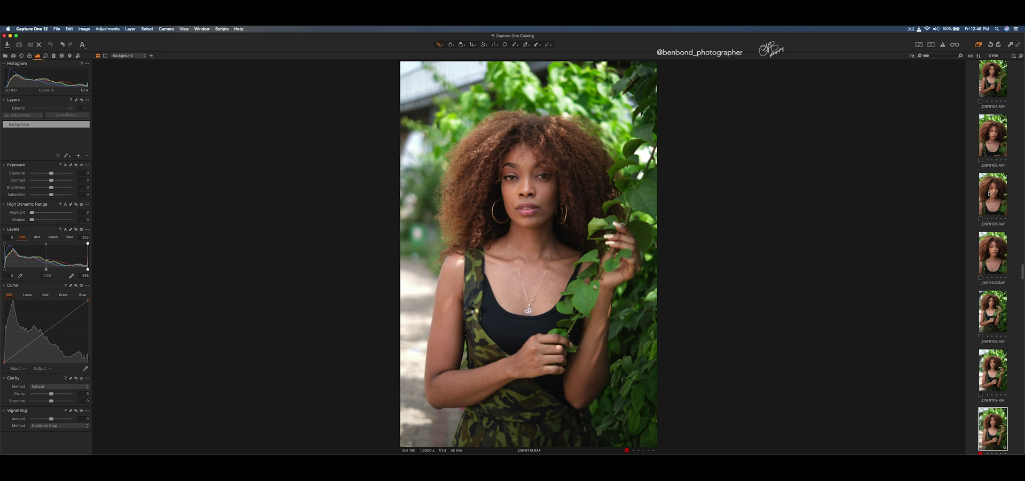
click(993, 253)
scroll(993, 225, up, 3)
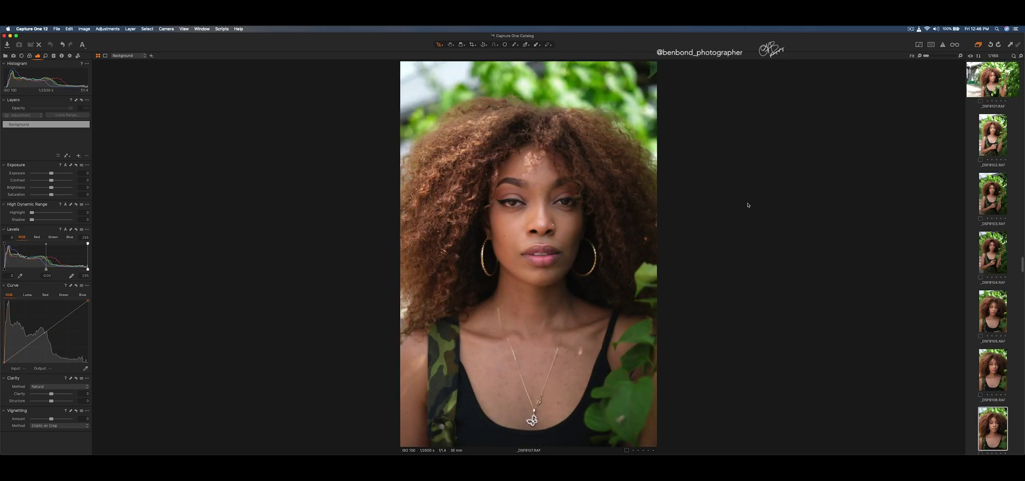
click(984, 141)
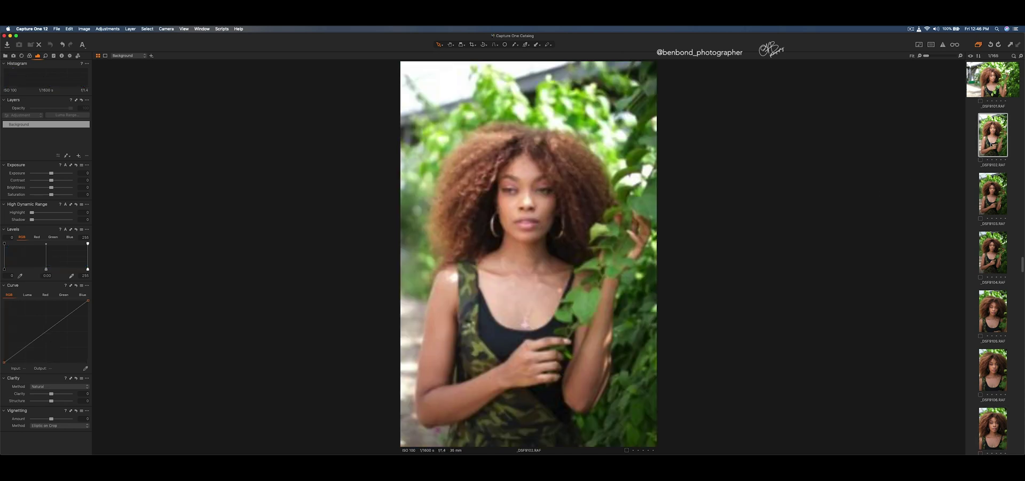
click(992, 199)
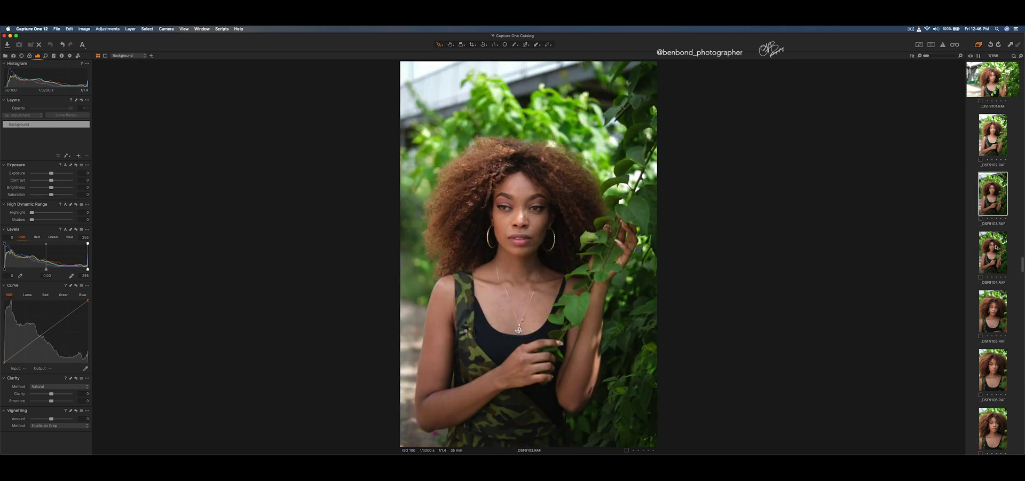
click(994, 248)
- Compare the orange-toned edited version of the portrait with its green original
drag(1023, 265, 1017, 285)
click(997, 272)
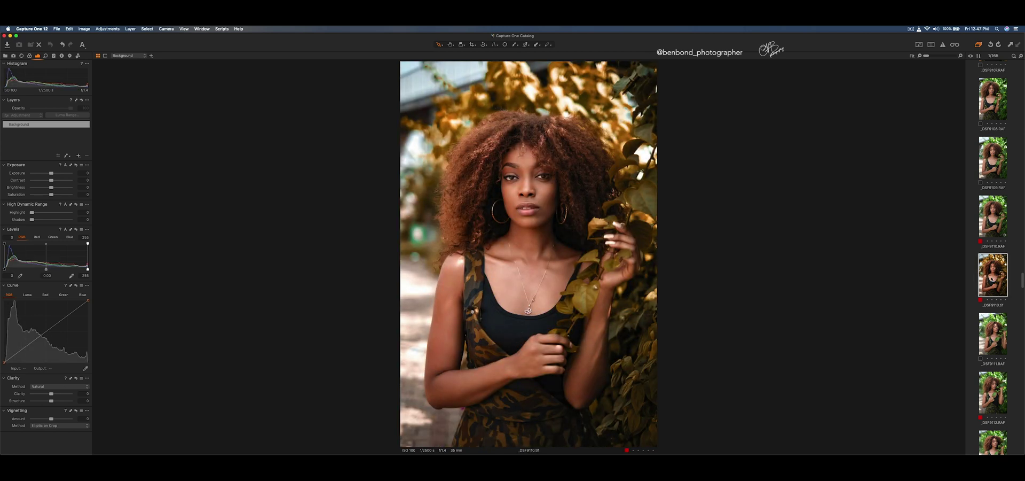
click(991, 217)
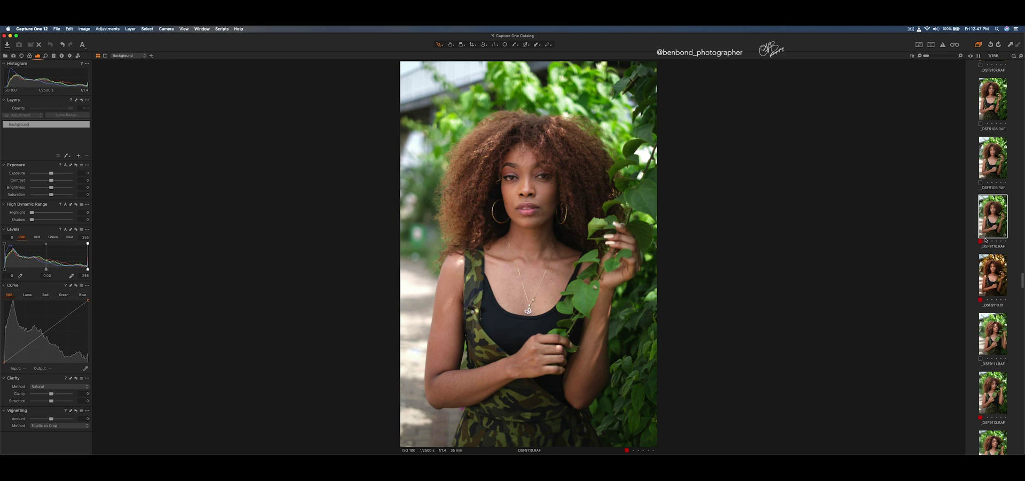
click(990, 274)
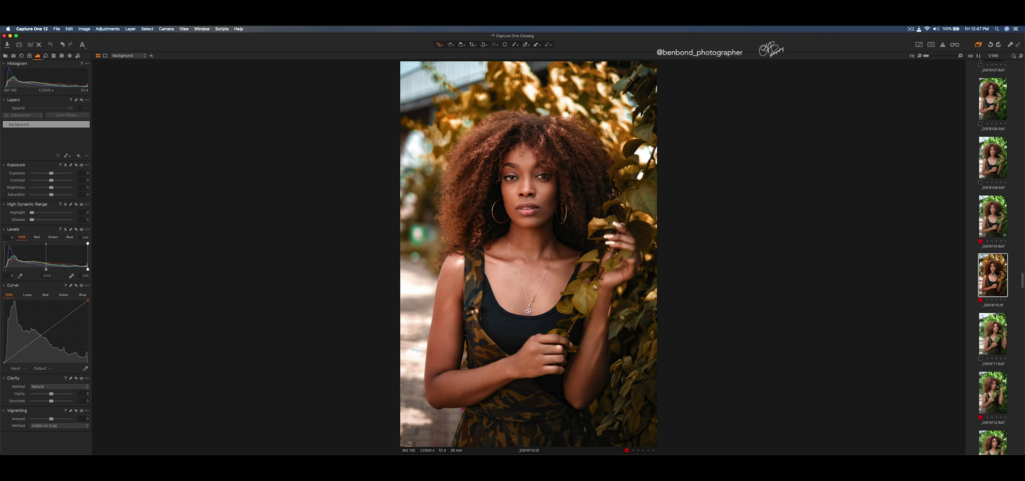
- Select the original green portrait _DSF8110.RAF and set its High Dynamic Range Highlight to about 58 and Shadow to 7
click(992, 216)
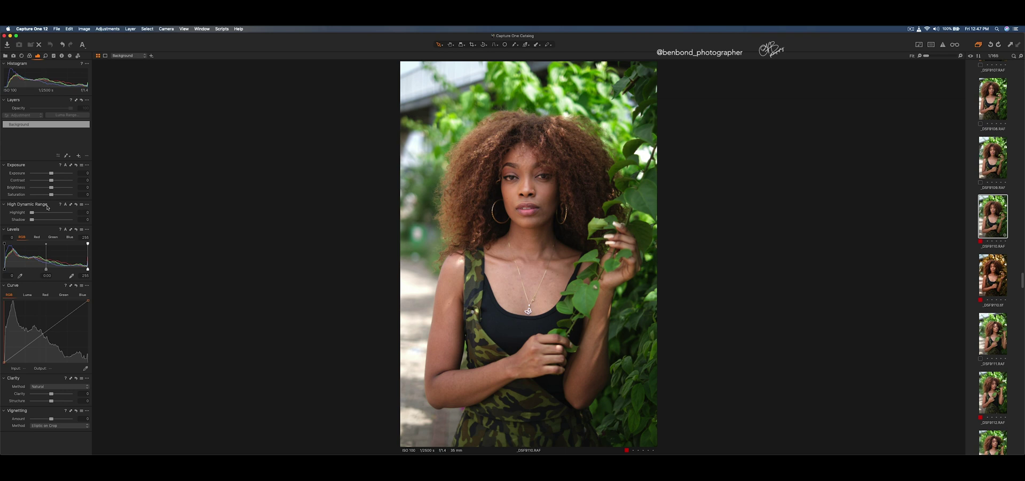
drag(33, 214, 52, 213)
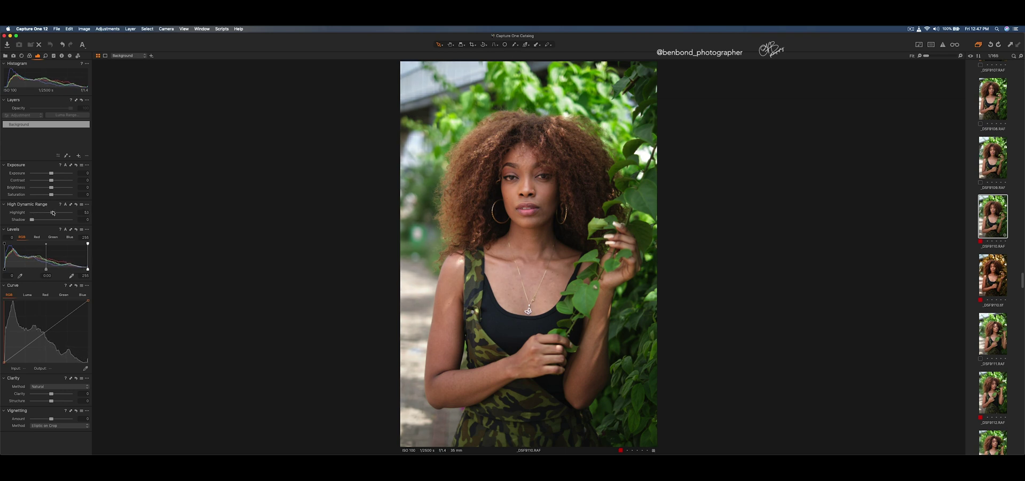
mouse_move(52, 212)
mouse_down()
mouse_move(81, 214)
mouse_move(49, 212)
mouse_up()
click(55, 212)
drag(33, 221, 36, 221)
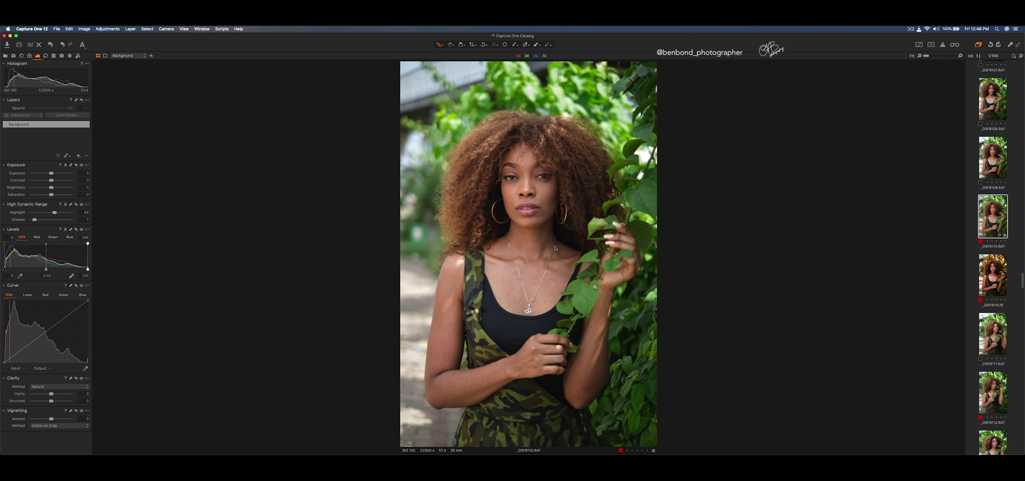
- Send the photo to Adobe Photoshop CC 2018 for editing as an uncompressed 16-bit TIFF with the Adobe RGB (1998) profile
right_click(537, 259)
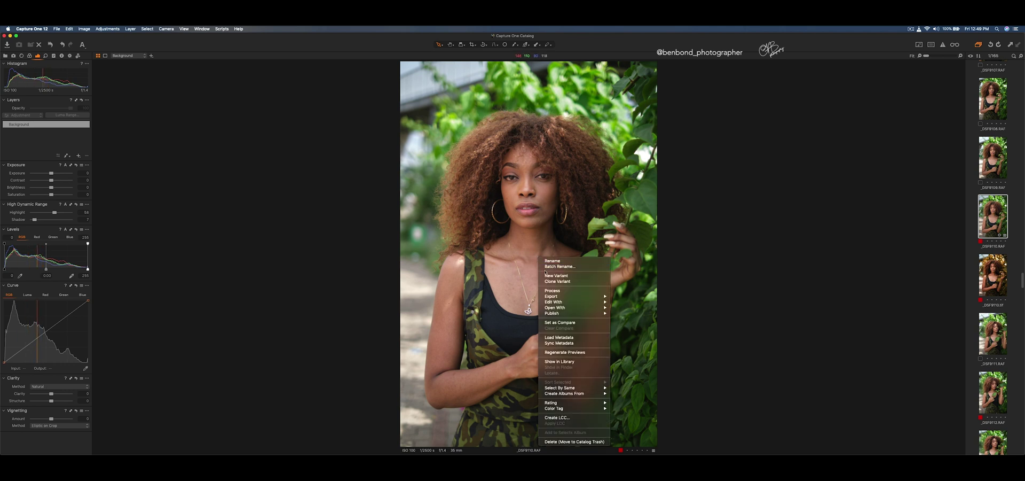
mouse_move(574, 302)
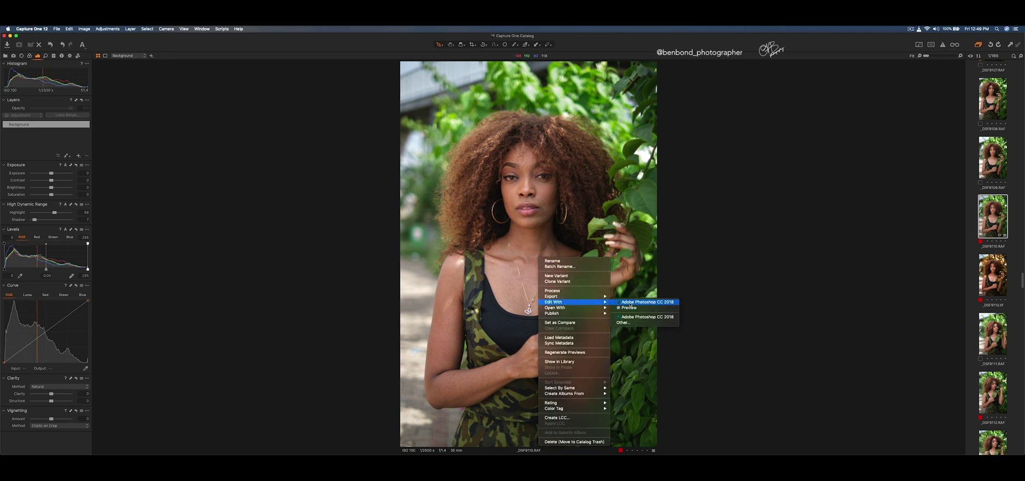
click(640, 302)
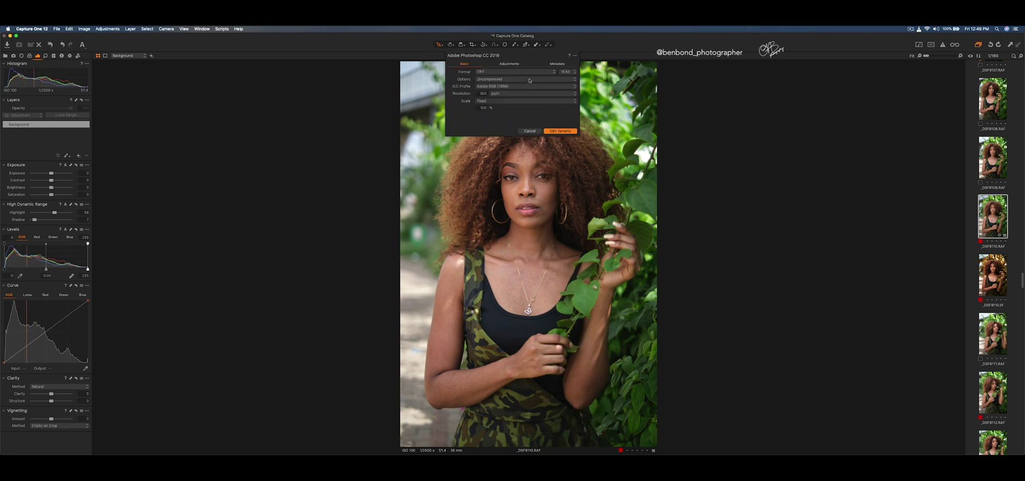
click(540, 73)
click(510, 73)
click(491, 87)
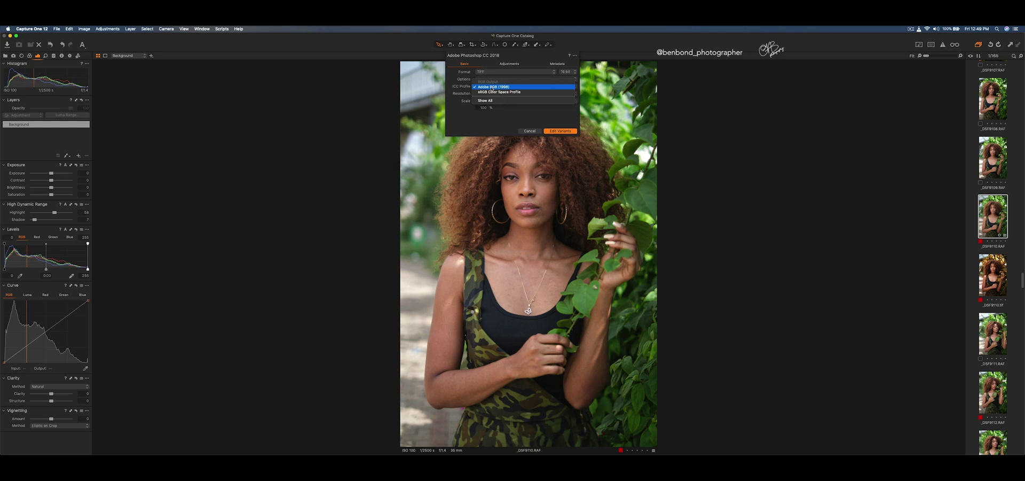
click(491, 87)
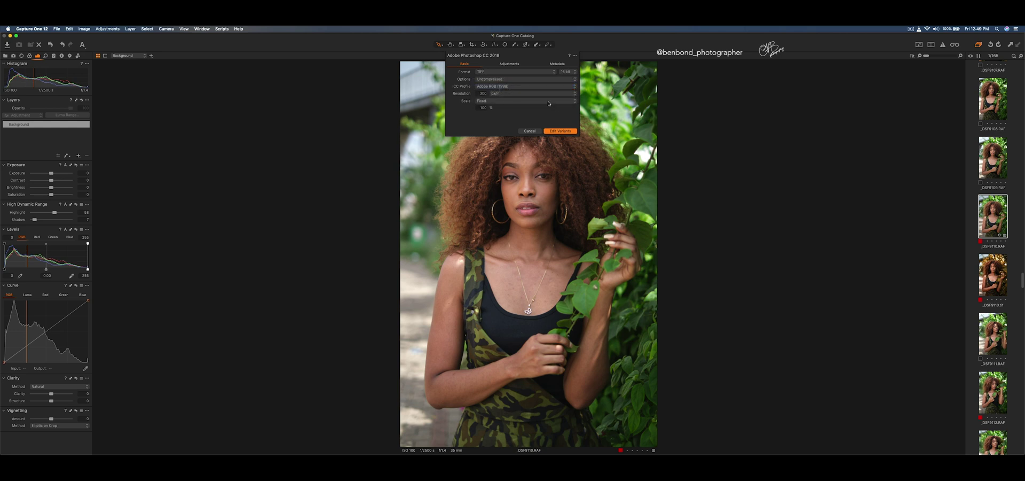
click(556, 131)
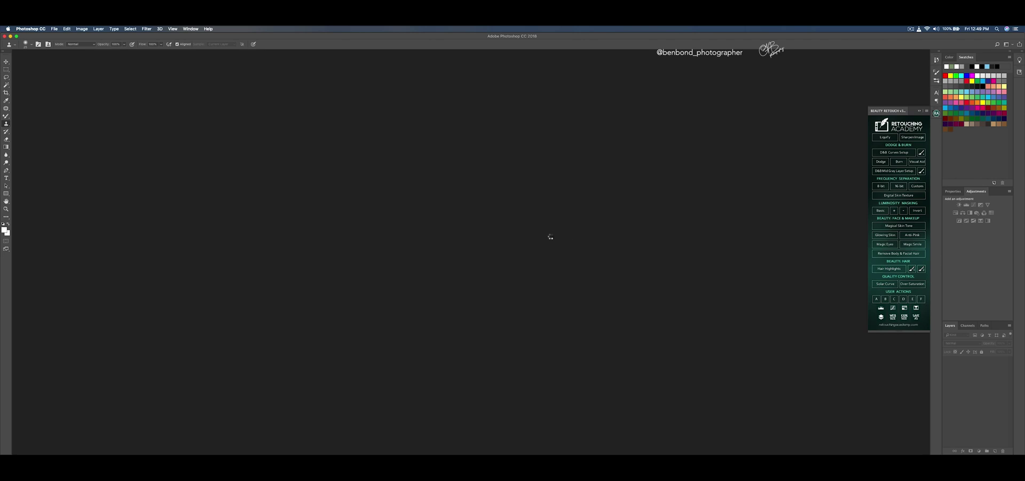
- Crop the portrait to the 4:5 (8:10) ratio, shifting the image slightly upward within the frame
click(6, 209)
click(161, 44)
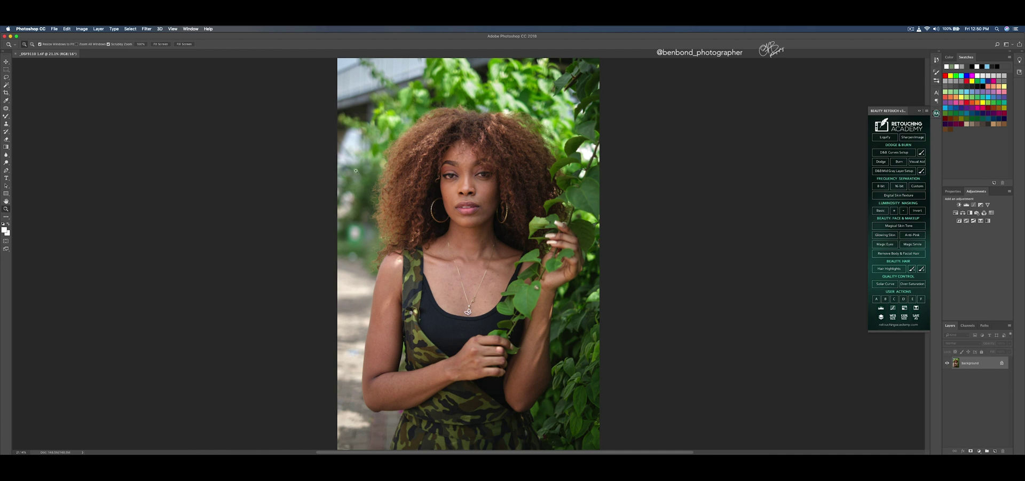
key(c)
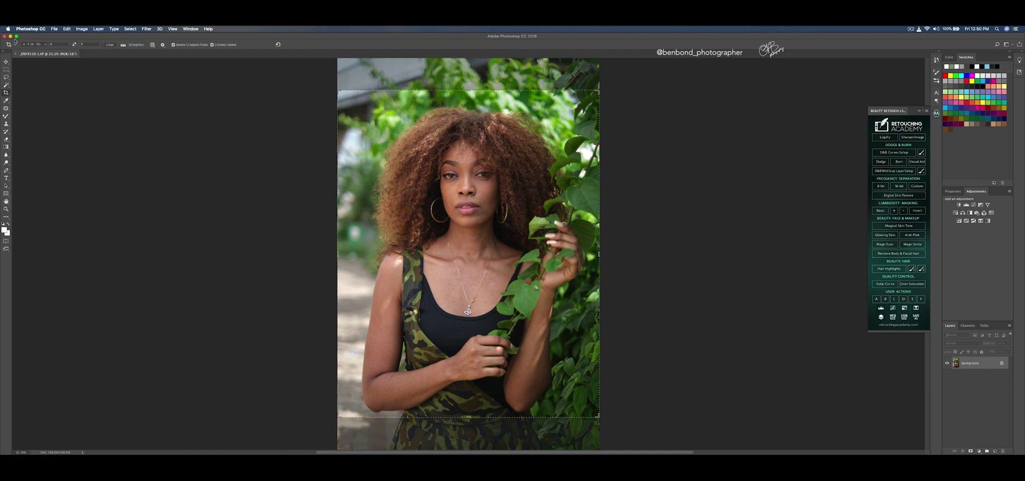
click(30, 45)
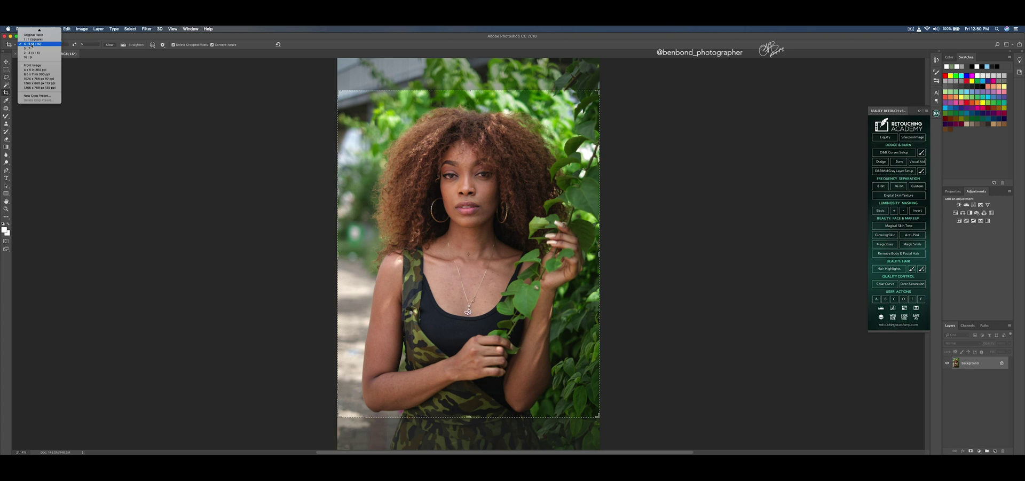
click(33, 44)
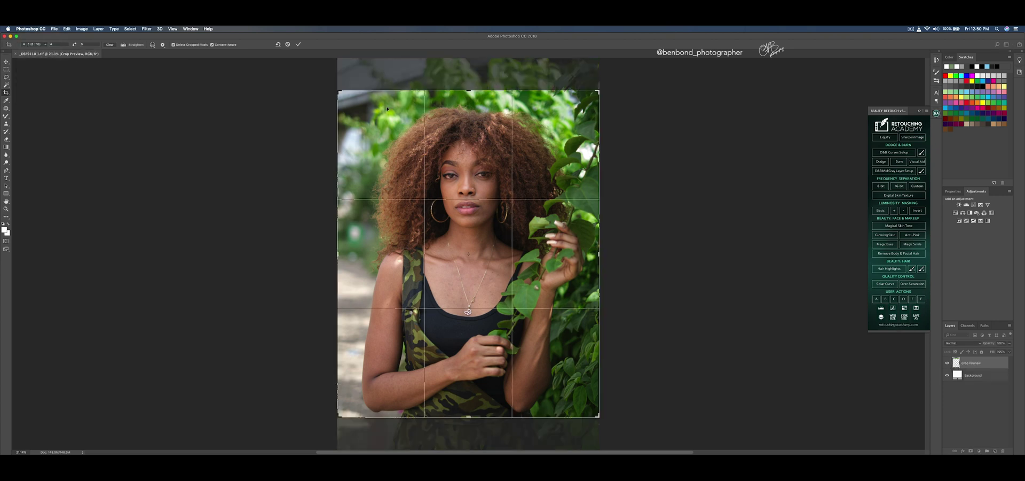
click(470, 89)
drag(468, 119, 467, 116)
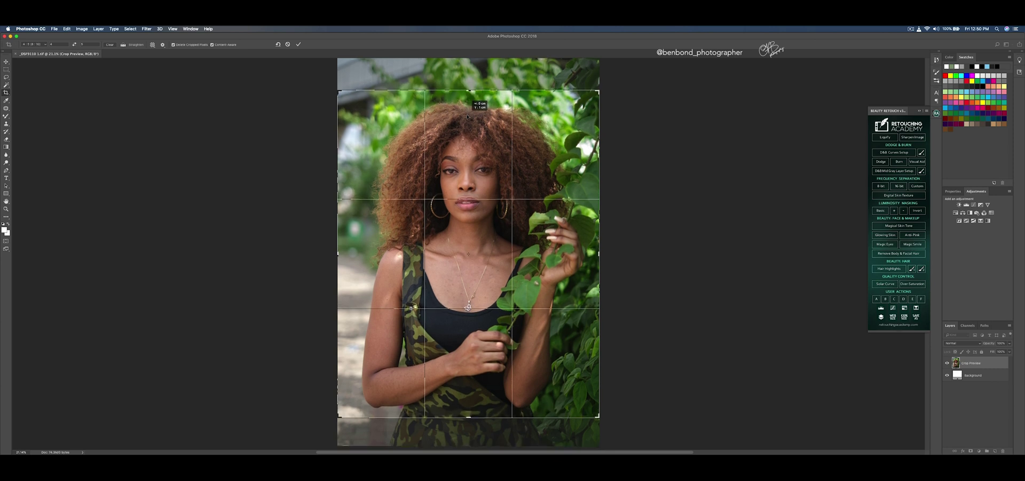
drag(467, 116, 467, 116)
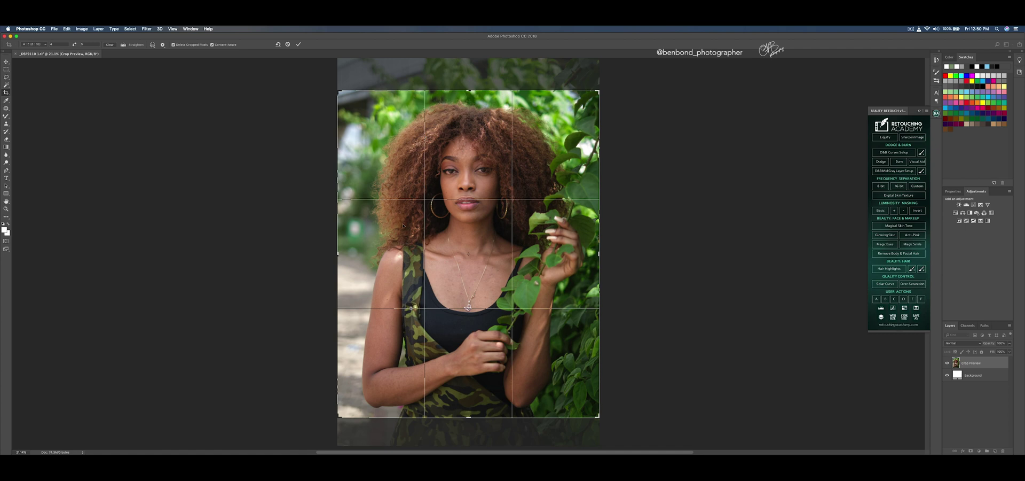
key(Return)
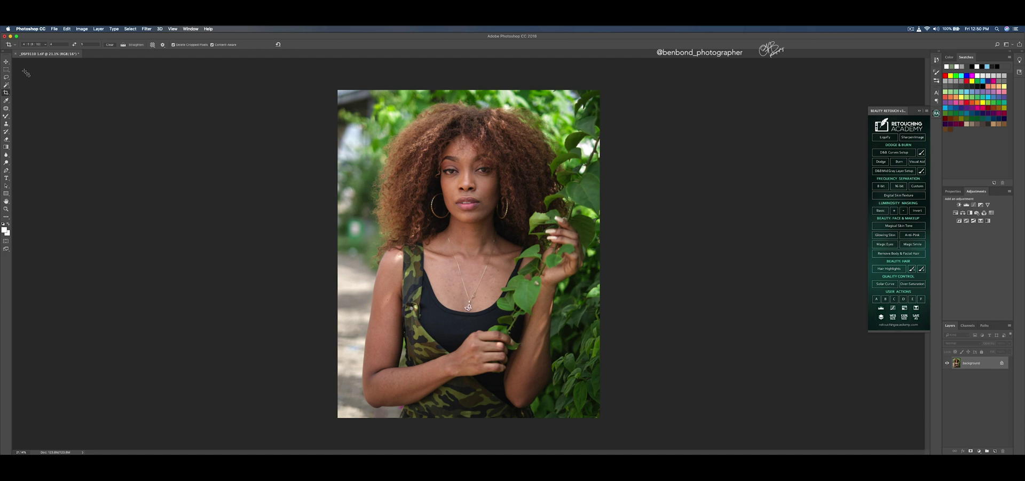
- Open the cropped portrait in the Camera Raw Filter and check the face up close before returning to the full image
click(7, 62)
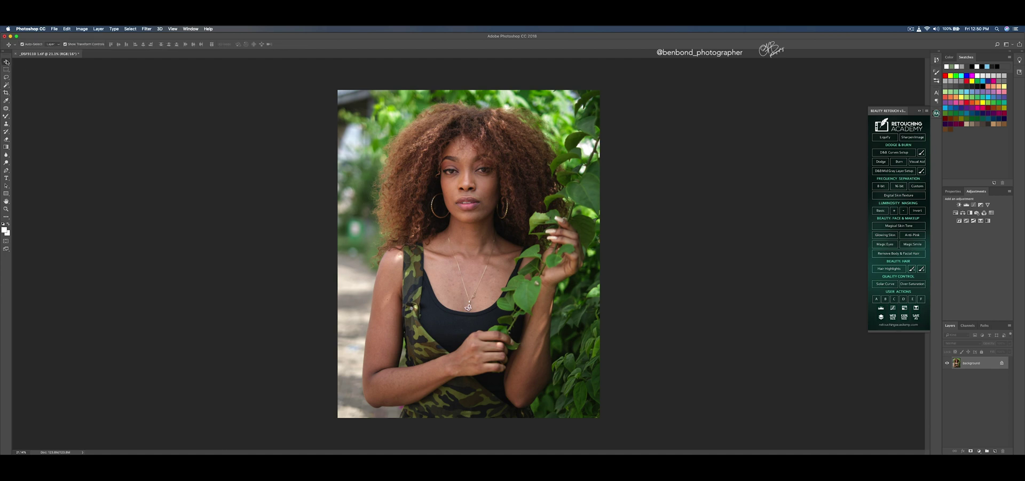
click(145, 28)
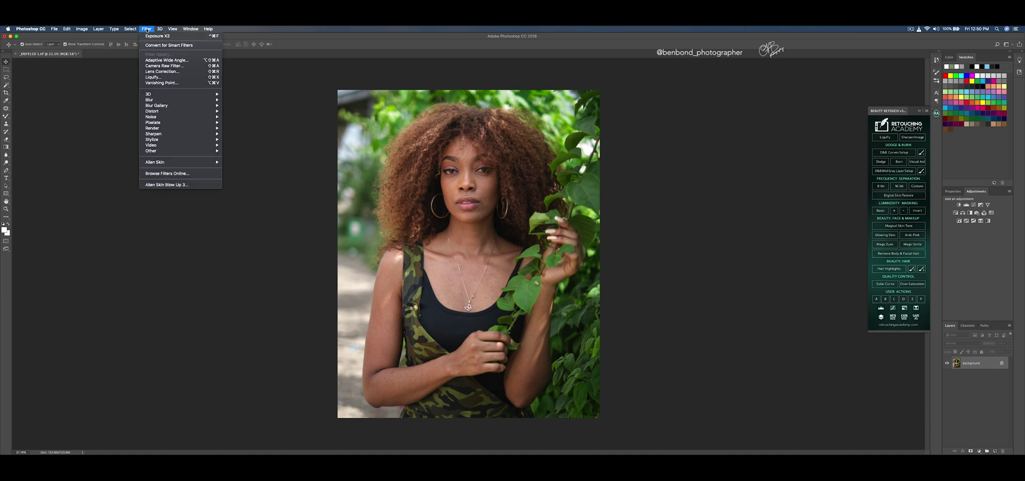
click(158, 66)
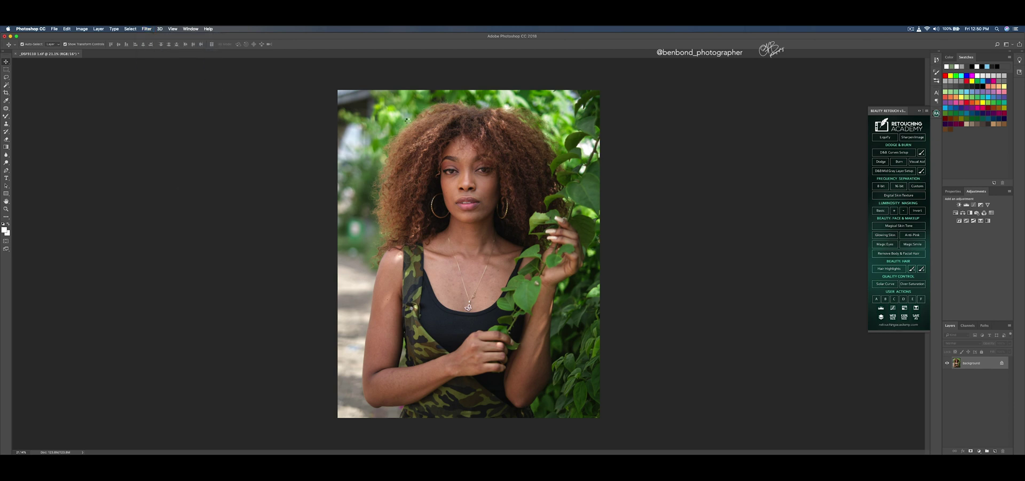
drag(479, 153, 563, 261)
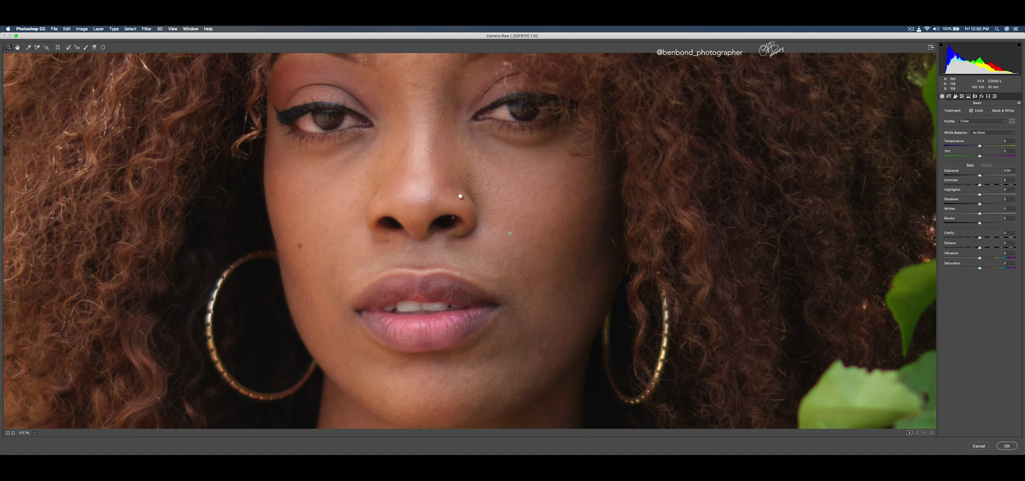
drag(410, 83, 442, 165)
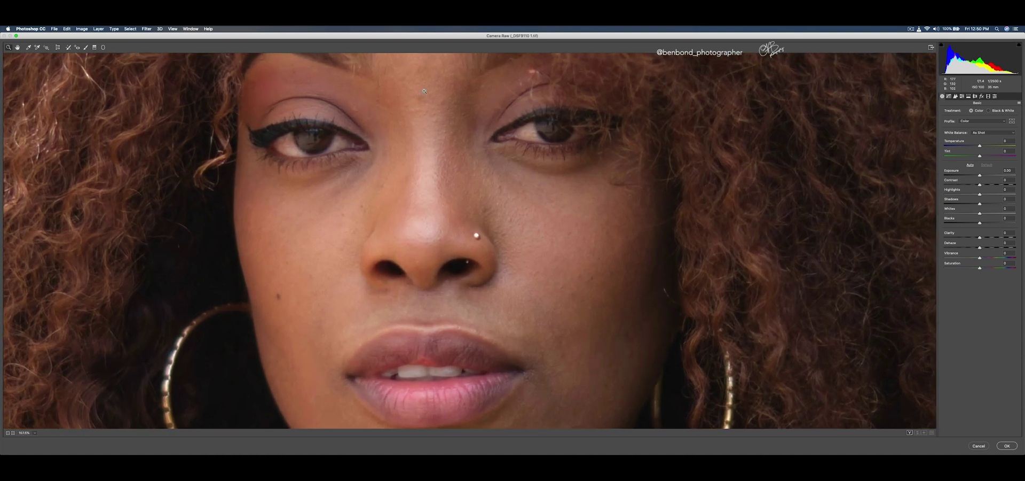
key(super+0)
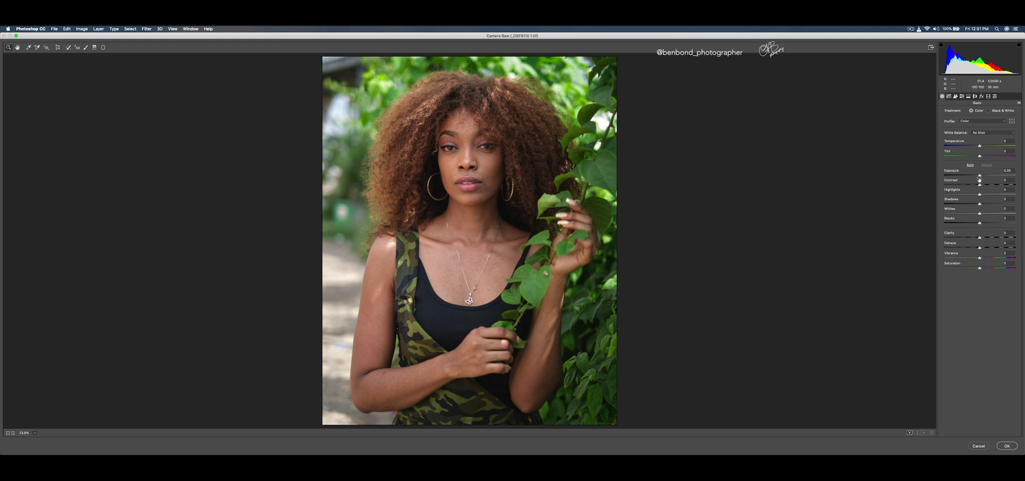
- Set the Greens hue to -100 in the HSL adjustments to turn the foliage yellow
click(962, 97)
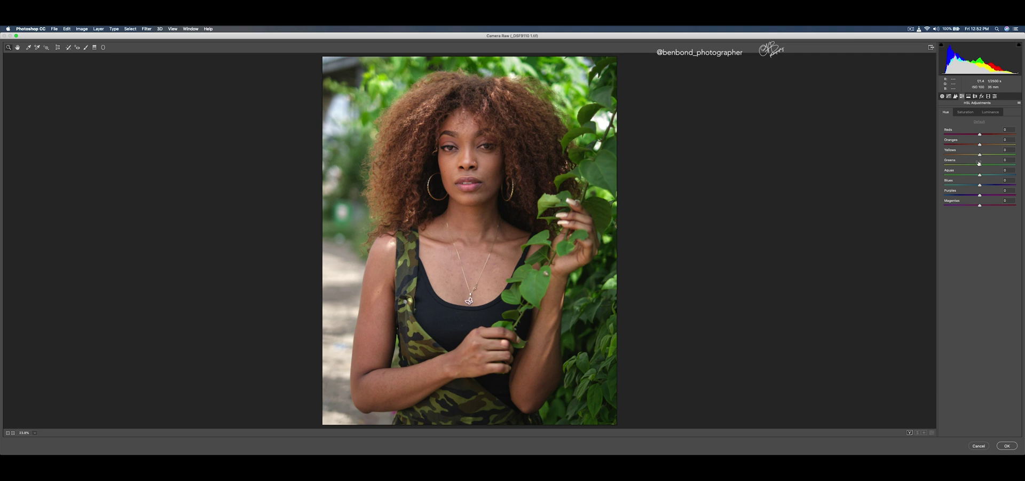
drag(979, 166, 946, 163)
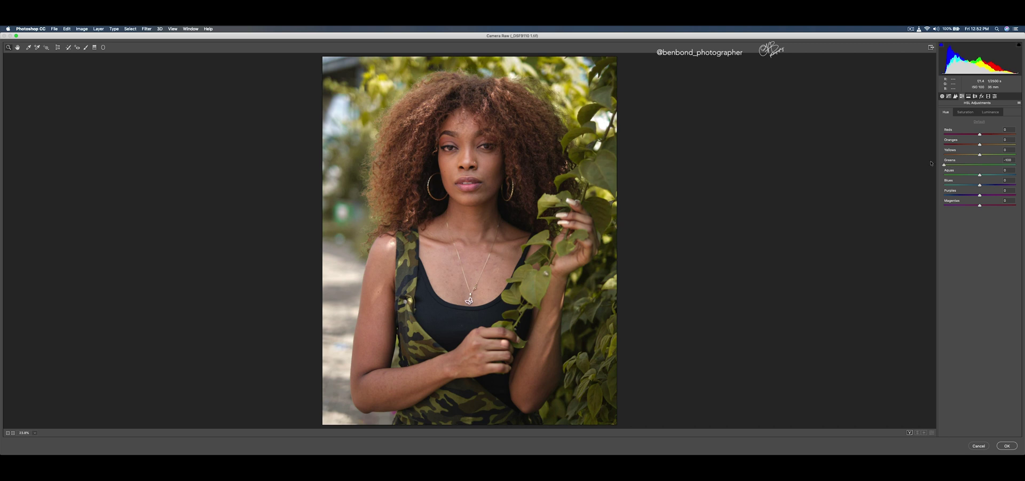
- Set the Yellows hue to -100 and raise the foliage colour saturation in the HSL adjustments
drag(931, 163, 929, 164)
drag(979, 155, 948, 154)
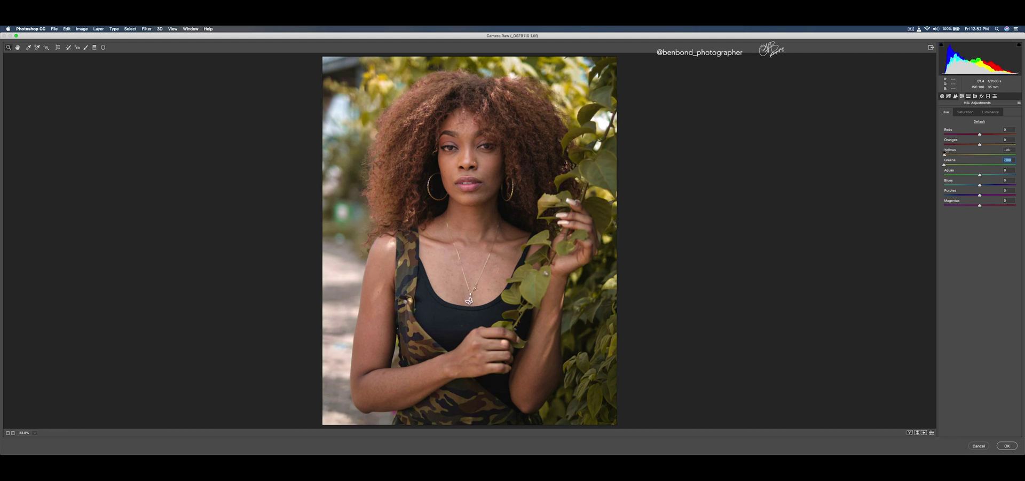
key(shift+Tab)
click(963, 113)
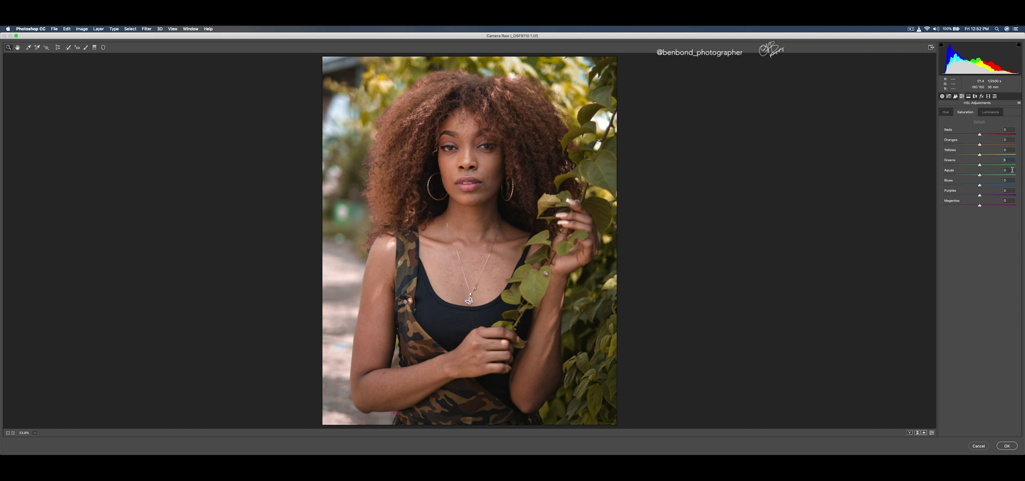
text(5050)
click(947, 112)
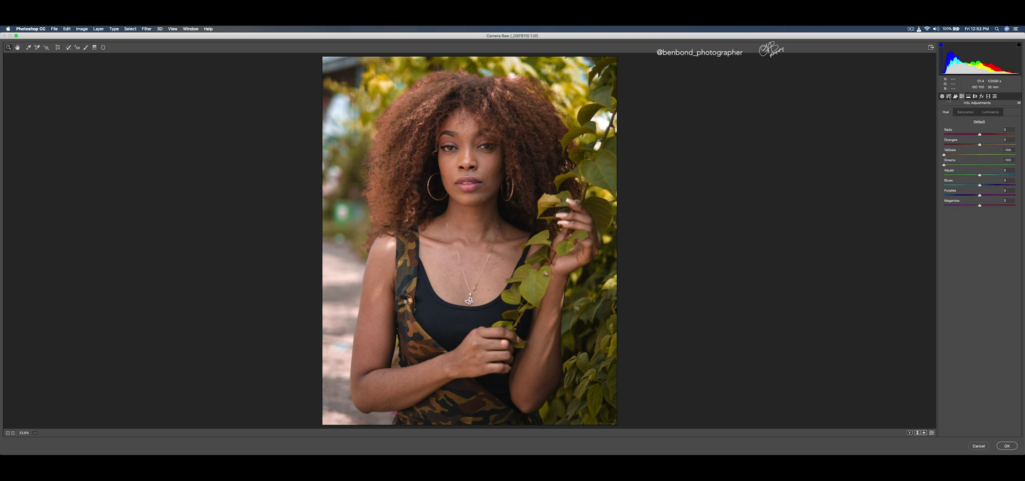
- Warm the portrait's white balance by raising the Temperature to about +10 in the Basic adjustments
click(942, 96)
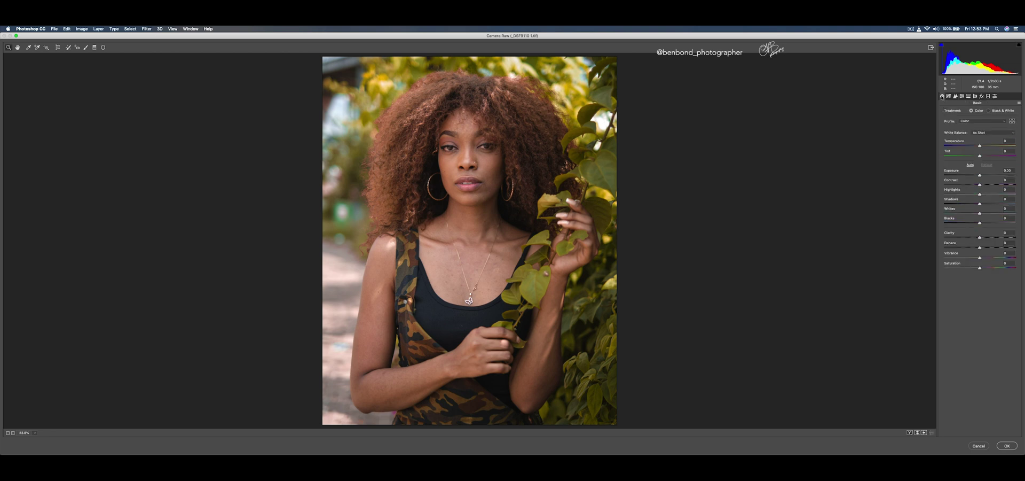
click(980, 145)
drag(979, 145, 981, 145)
drag(983, 145, 983, 146)
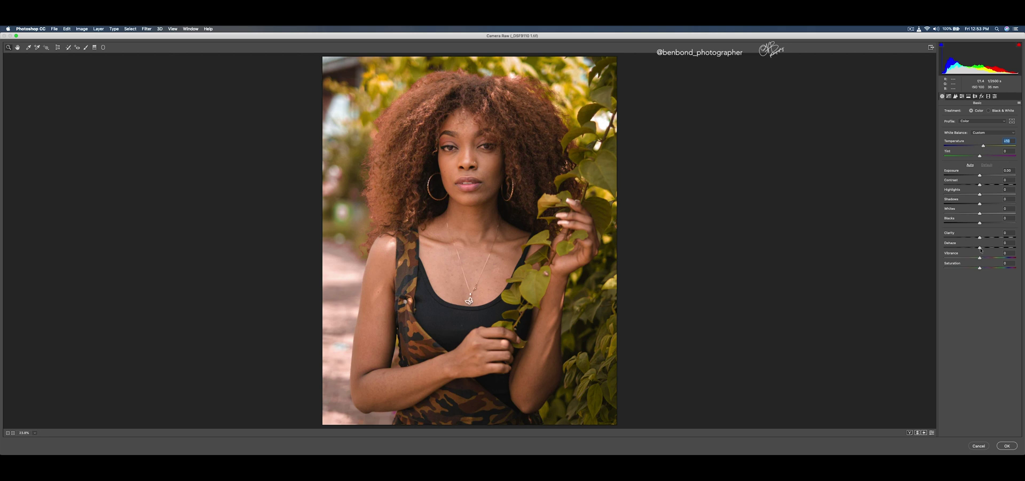
- Raise Dehaze to about +15 and lower Blacks to about -42 to deepen the portrait's contrast
drag(980, 248, 1006, 248)
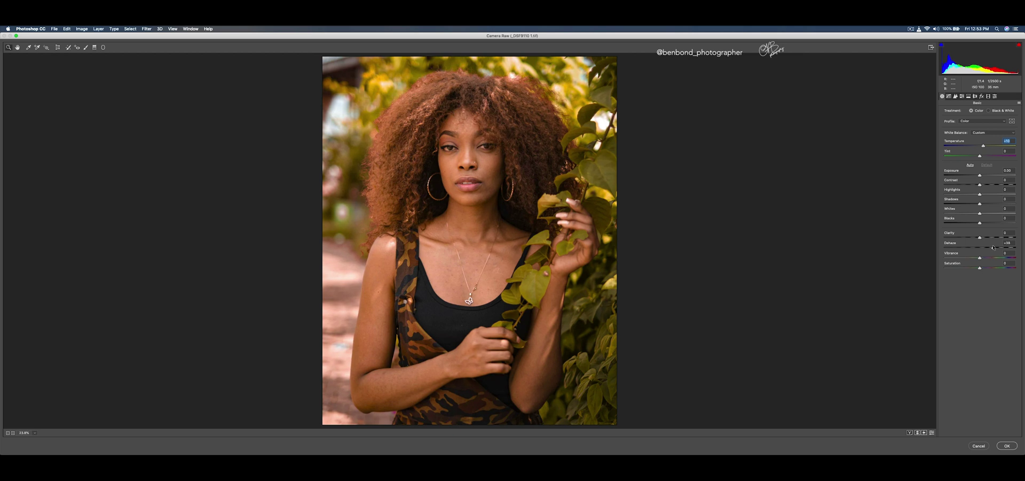
drag(989, 247, 985, 246)
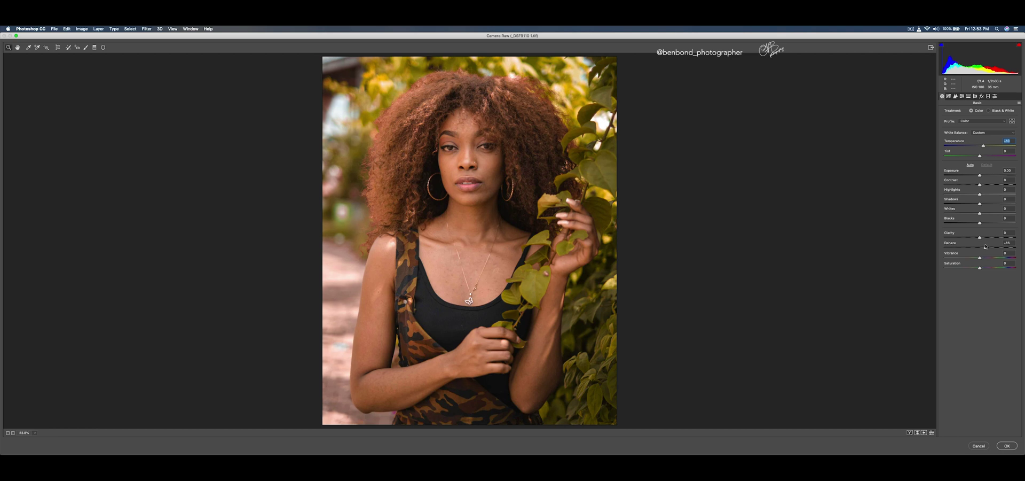
click(985, 246)
drag(980, 224, 964, 221)
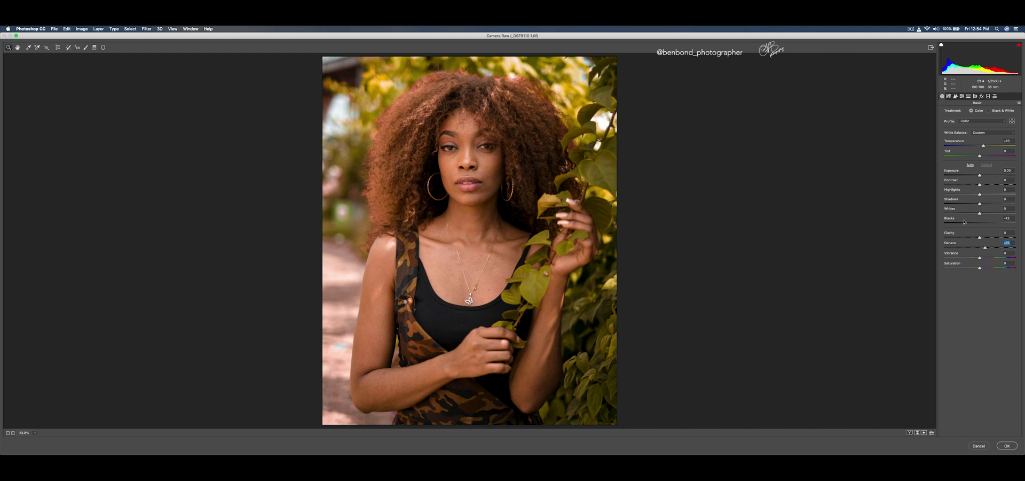
click(964, 221)
- Set up the Adjustment Brush for whitening the eyes, with Exposure about +0.60, Highlights about +20 and Saturation about -50
drag(483, 149, 588, 149)
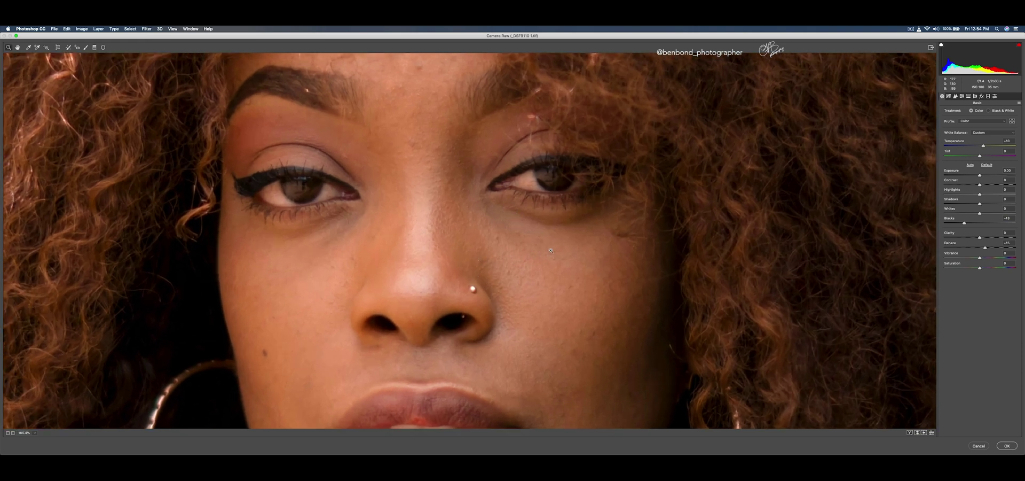
drag(518, 270, 595, 110)
drag(501, 119, 491, 202)
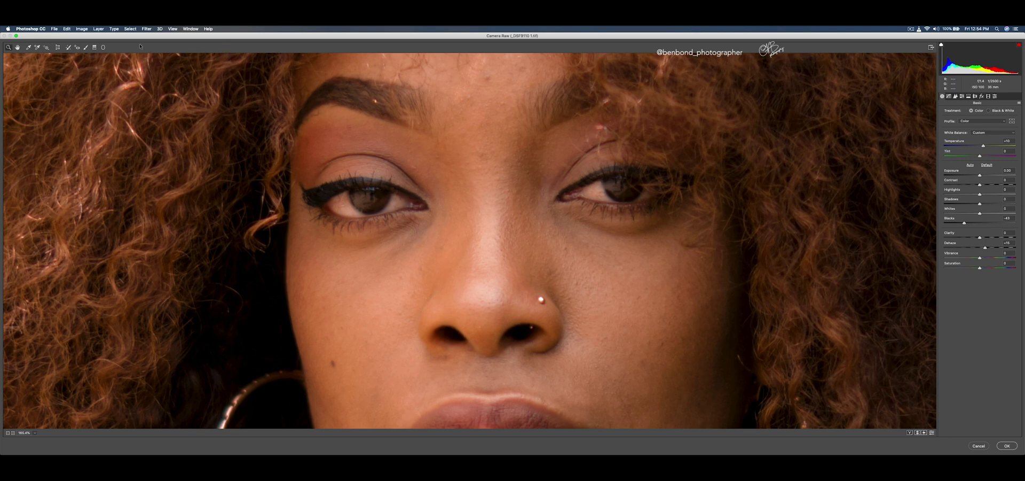
click(85, 48)
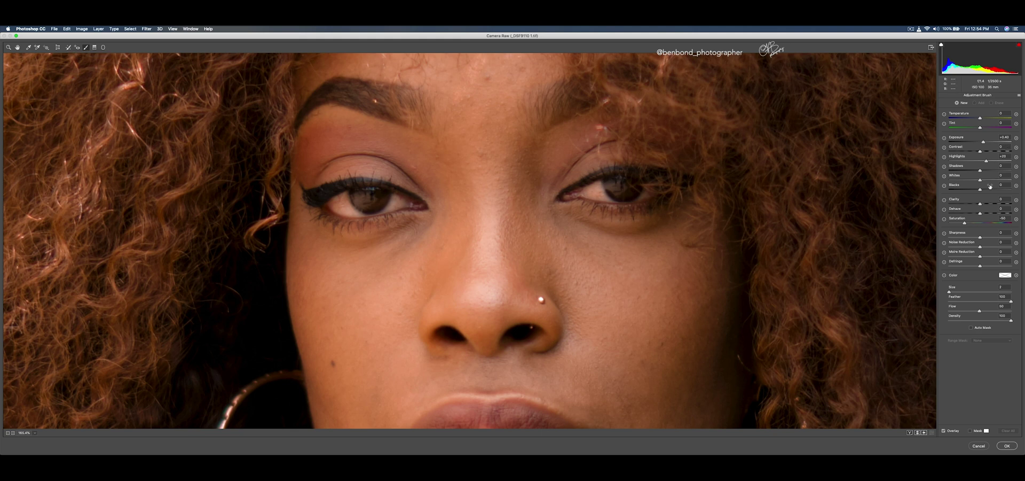
click(1004, 218)
click(1003, 156)
click(1006, 138)
text(0)
drag(980, 142, 981, 142)
drag(985, 142, 984, 141)
click(965, 223)
click(986, 161)
- Brush the brightening adjustment over the whites of both eyes and the iris of the first eye
scroll(352, 221, up, 10)
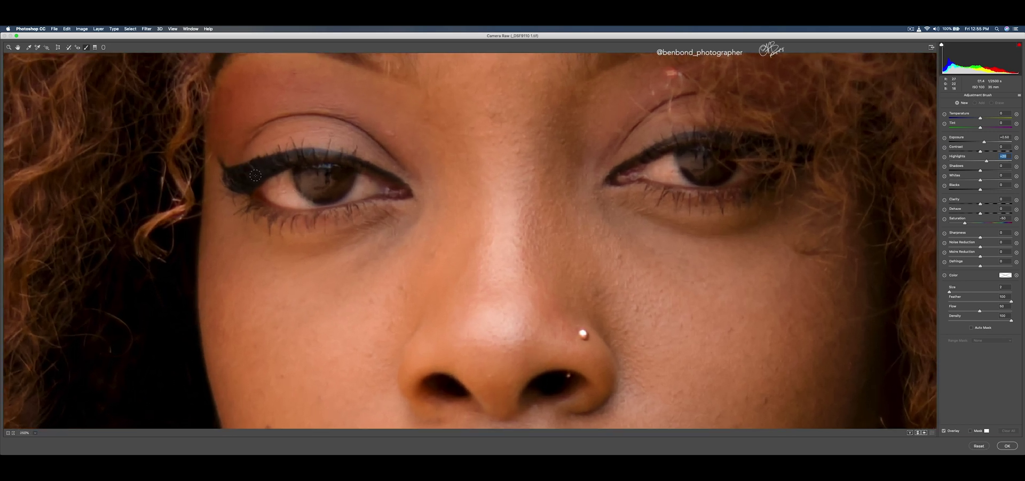
scroll(139, 138, up, 1)
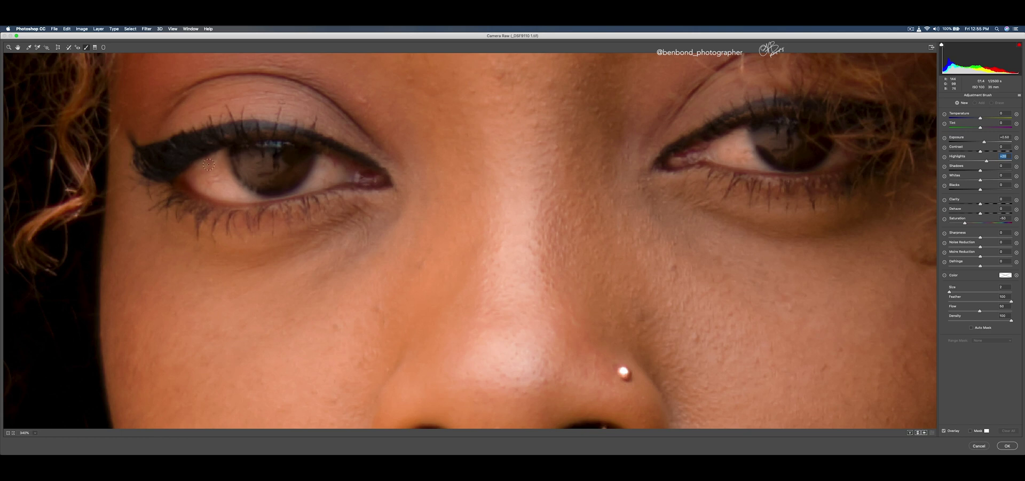
mouse_move(221, 158)
mouse_down()
mouse_move(190, 176)
mouse_move(222, 158)
mouse_move(238, 193)
mouse_move(192, 180)
mouse_move(251, 196)
mouse_move(223, 155)
mouse_move(240, 186)
mouse_move(198, 180)
mouse_move(255, 196)
mouse_up()
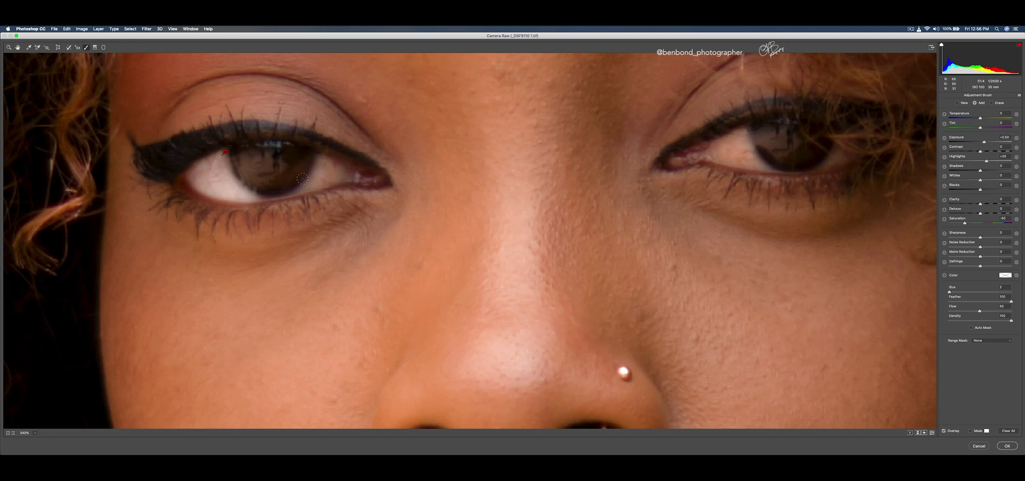
mouse_move(322, 166)
mouse_down()
mouse_move(306, 186)
mouse_move(323, 158)
mouse_move(338, 176)
mouse_move(327, 177)
mouse_move(343, 173)
mouse_move(331, 164)
mouse_move(331, 179)
mouse_move(294, 190)
mouse_up()
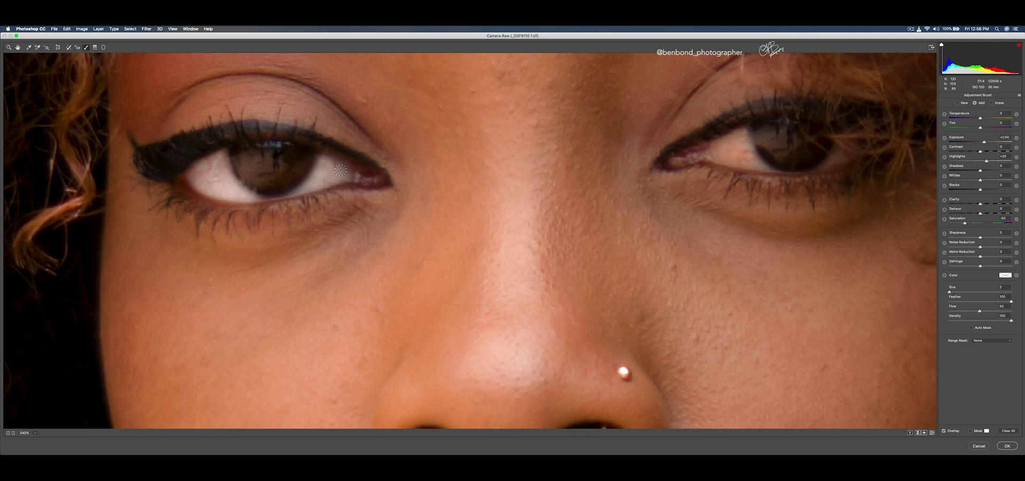
mouse_move(255, 155)
mouse_down()
mouse_move(246, 165)
mouse_move(275, 161)
mouse_move(254, 179)
mouse_move(243, 169)
mouse_up()
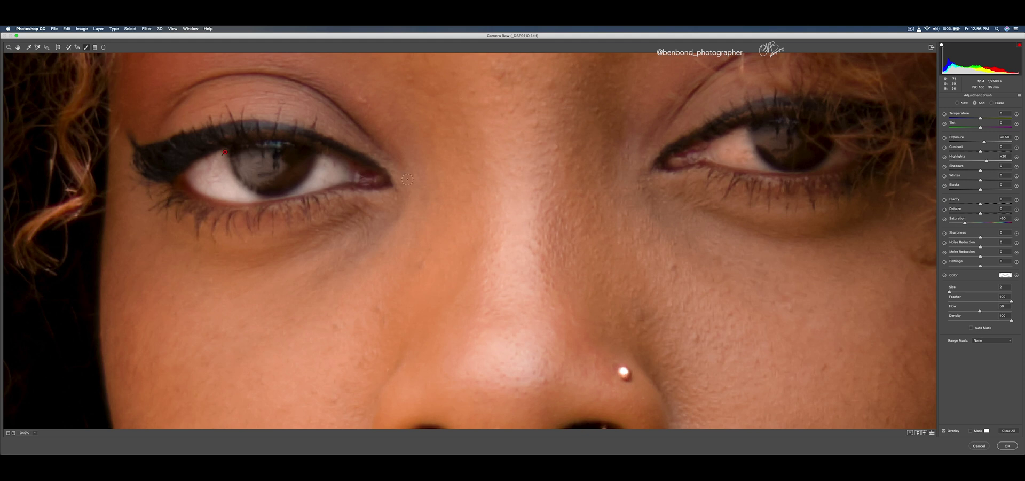
drag(675, 156, 403, 199)
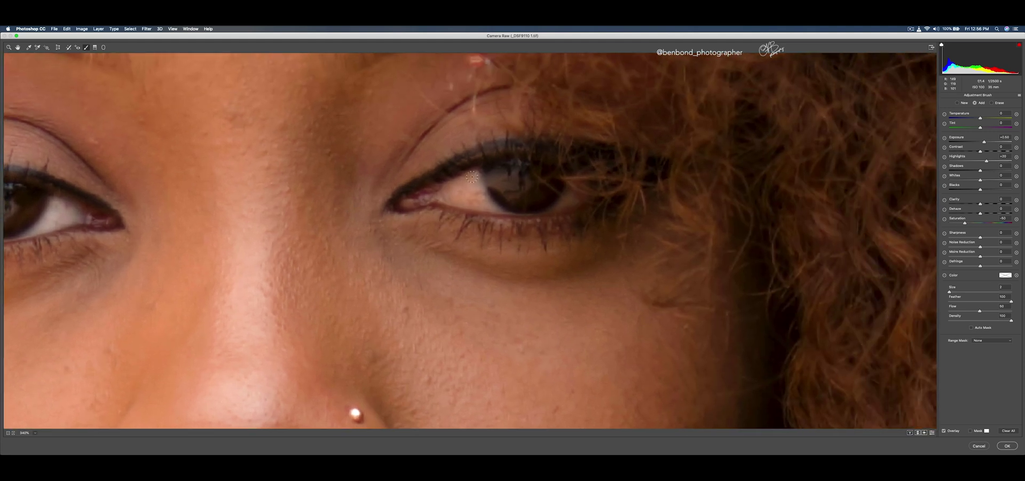
mouse_move(474, 178)
mouse_down()
mouse_move(447, 194)
mouse_move(489, 205)
mouse_move(475, 185)
mouse_move(486, 204)
mouse_move(476, 200)
mouse_move(492, 192)
mouse_move(493, 178)
mouse_move(509, 195)
mouse_move(529, 181)
mouse_move(514, 188)
mouse_move(515, 167)
mouse_move(527, 181)
mouse_move(506, 195)
mouse_move(492, 181)
mouse_move(509, 192)
mouse_move(572, 190)
mouse_move(562, 200)
mouse_move(576, 179)
mouse_move(590, 189)
mouse_move(581, 184)
mouse_move(558, 203)
mouse_up()
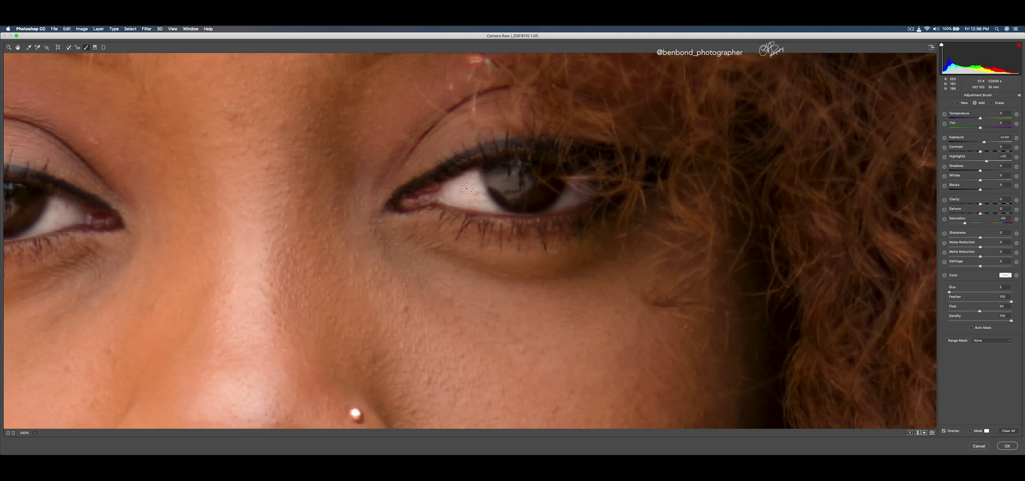
- Brush the same brightening adjustment over the visible teeth to whiten them
scroll(434, 305, down, 10)
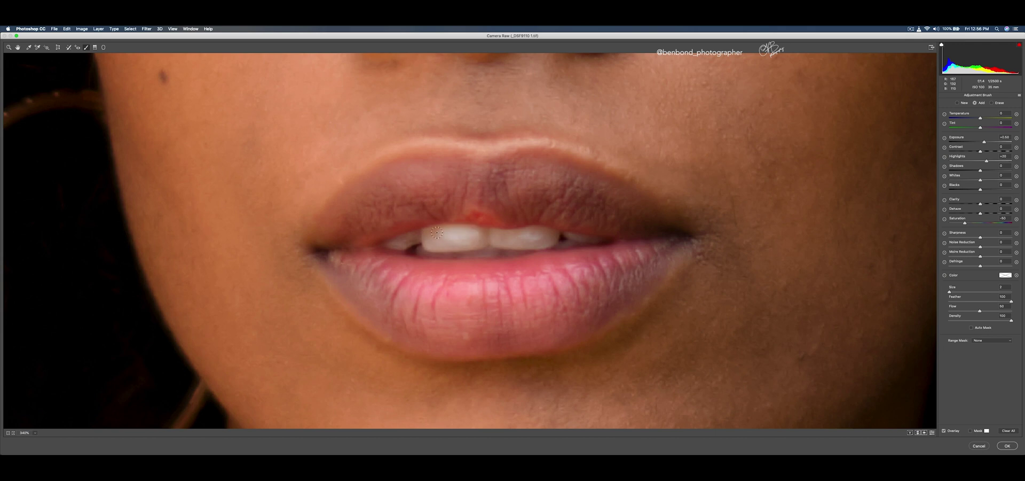
mouse_move(452, 235)
mouse_down()
mouse_move(401, 241)
mouse_move(552, 240)
mouse_move(454, 248)
mouse_move(498, 246)
mouse_up()
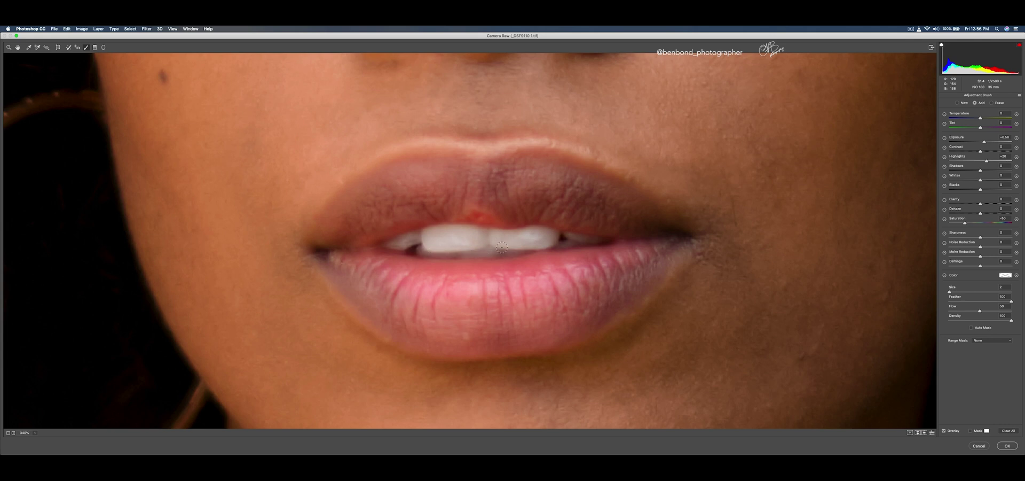
mouse_move(572, 238)
mouse_down()
mouse_move(595, 239)
mouse_move(575, 240)
mouse_up()
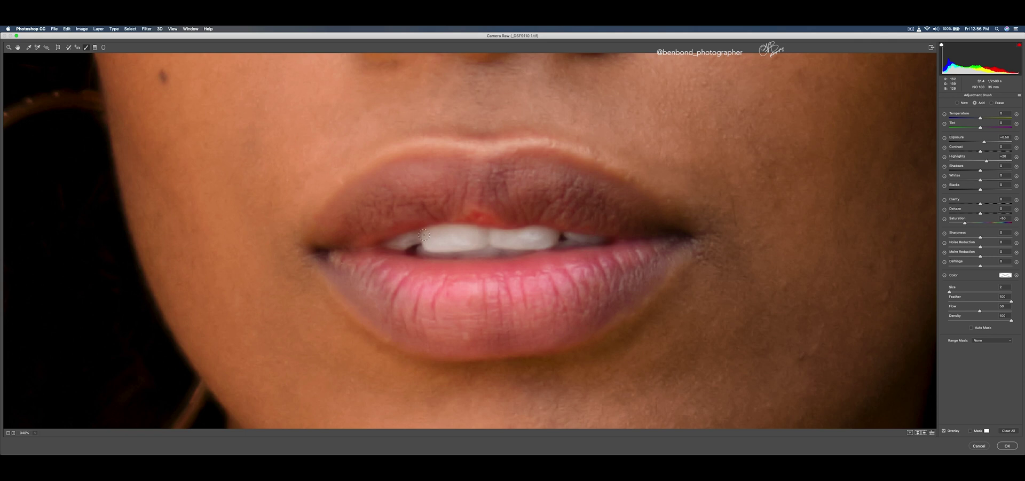
mouse_move(416, 238)
mouse_down()
mouse_move(400, 243)
mouse_move(432, 234)
mouse_up()
- Review the whole portrait and apply the Camera Raw Filter adjustments
scroll(543, 196, down, 10)
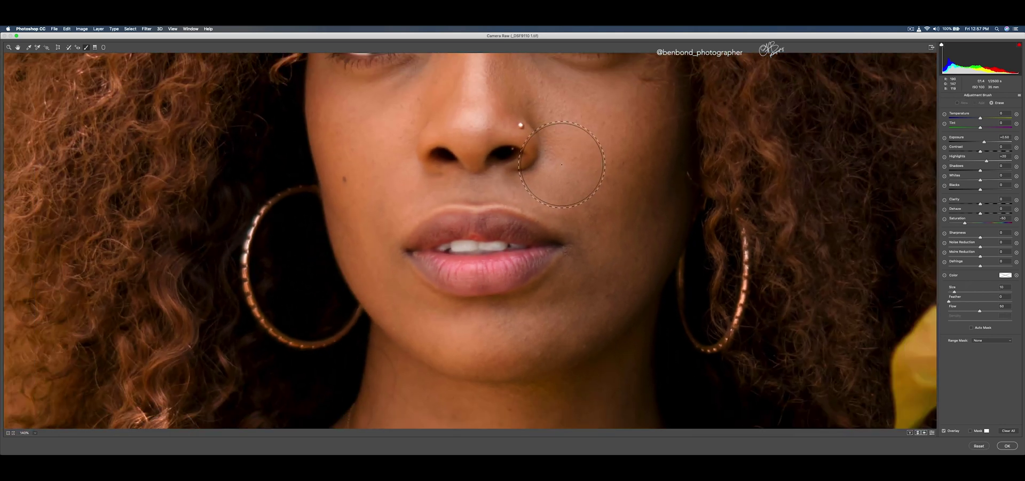
scroll(581, 172, down, 8)
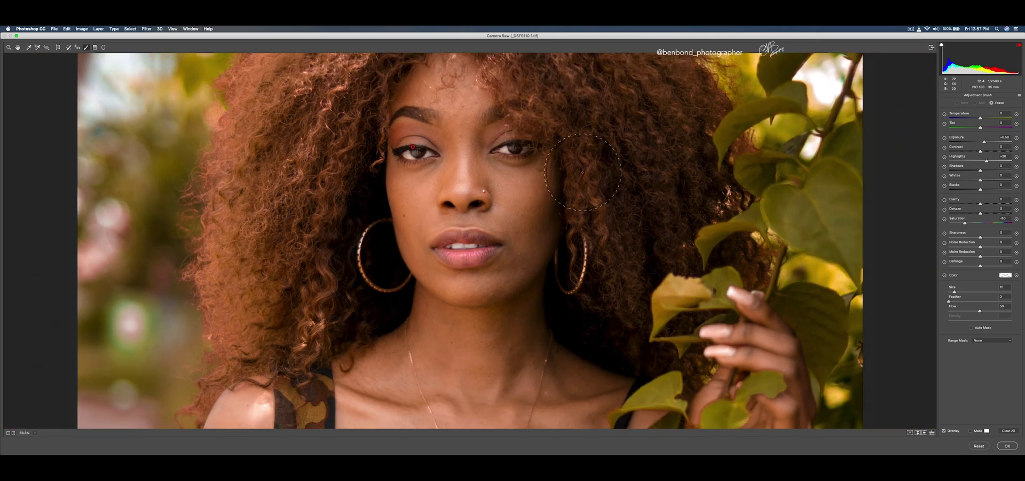
scroll(584, 172, down, 4)
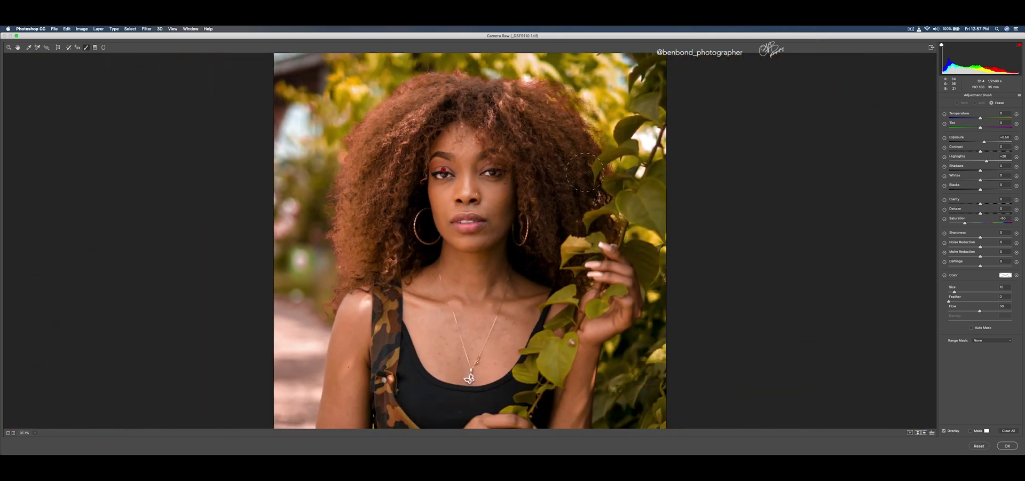
scroll(585, 172, down, 2)
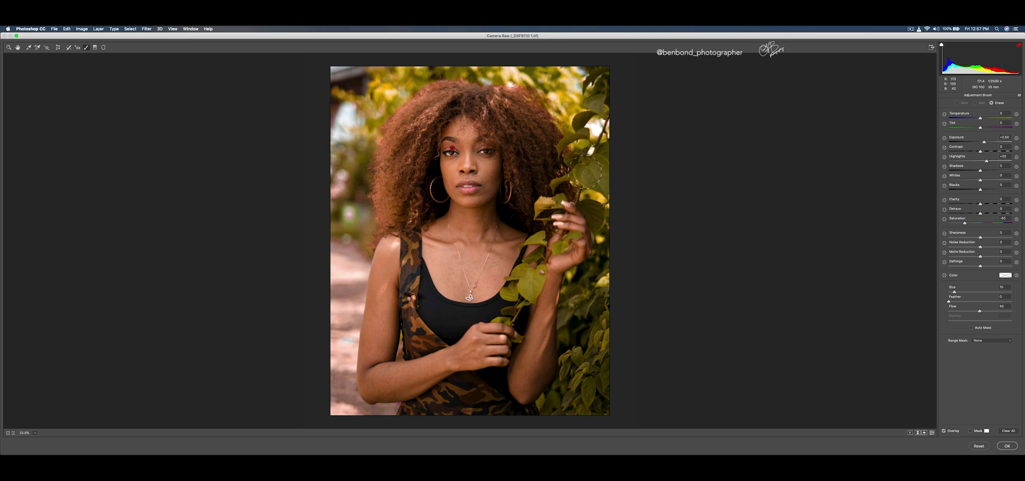
scroll(564, 169, up, 1)
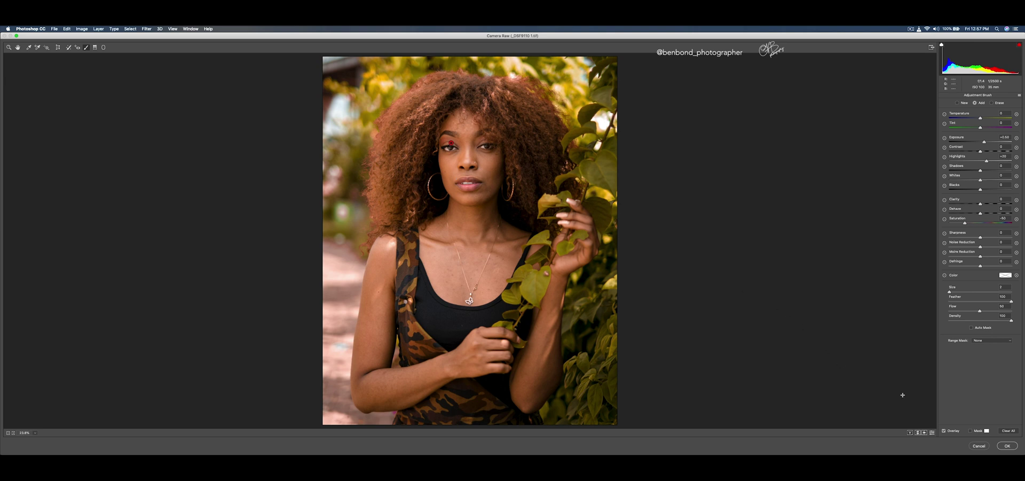
click(1008, 446)
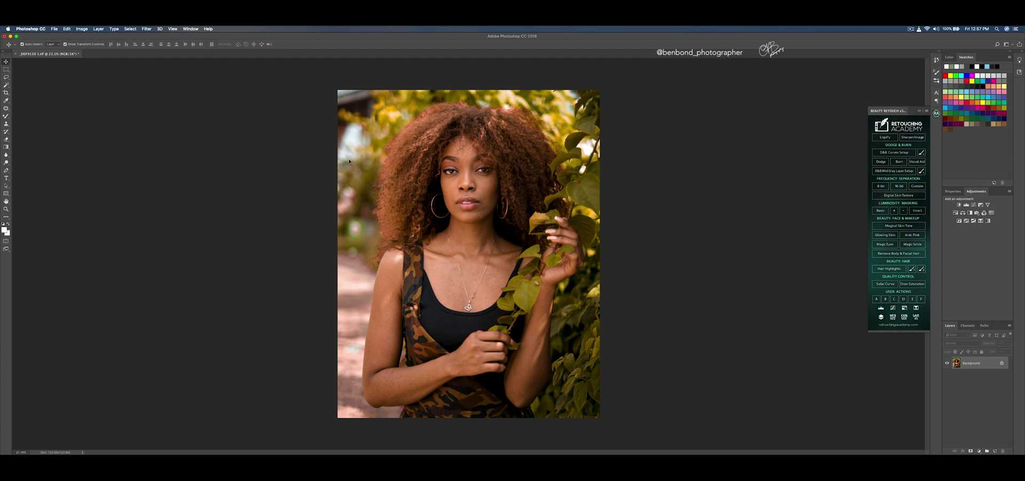
- Compare the portrait before and after the Camera Raw Filter by stepping backward and forward in the history twice
click(66, 30)
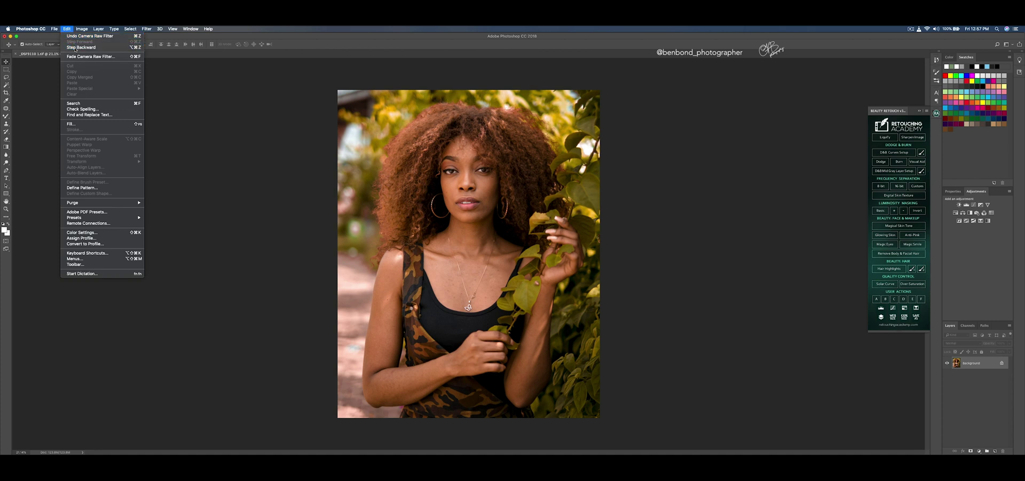
click(75, 49)
click(68, 29)
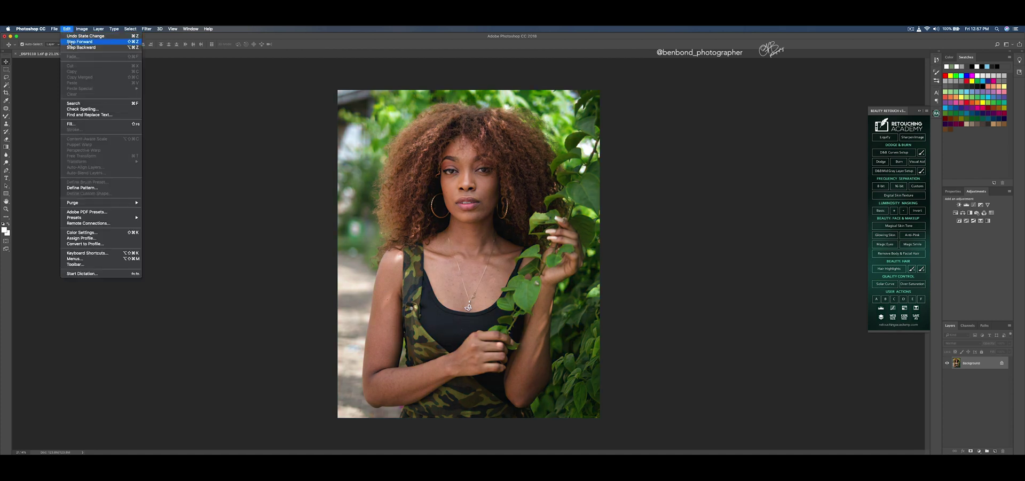
click(72, 42)
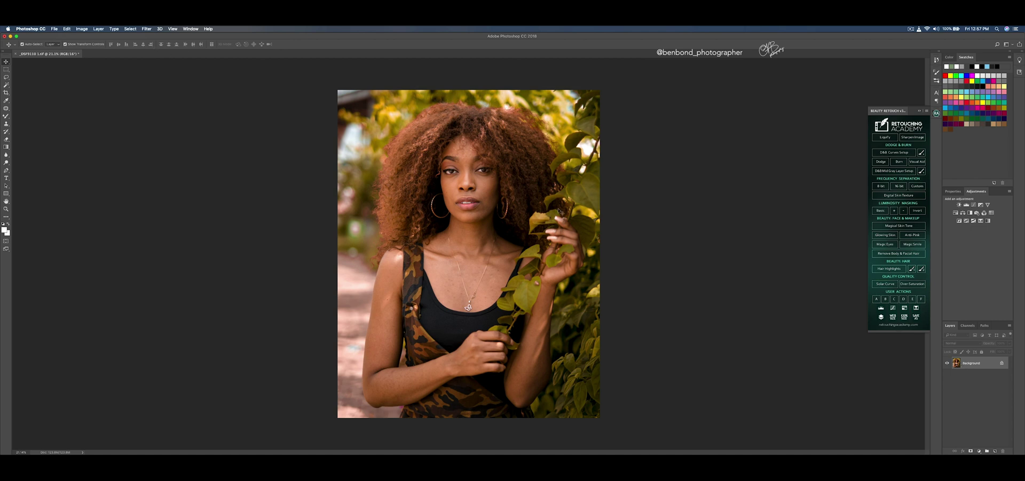
click(65, 29)
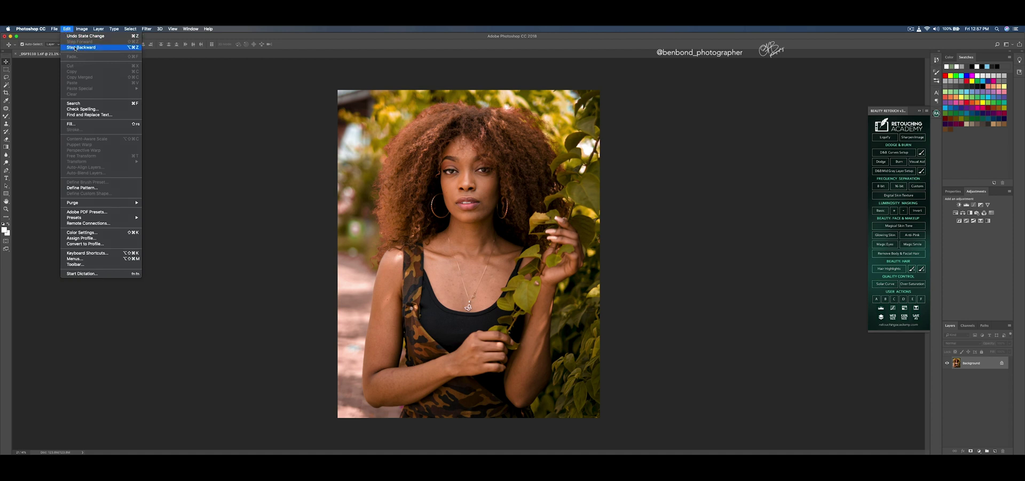
click(75, 47)
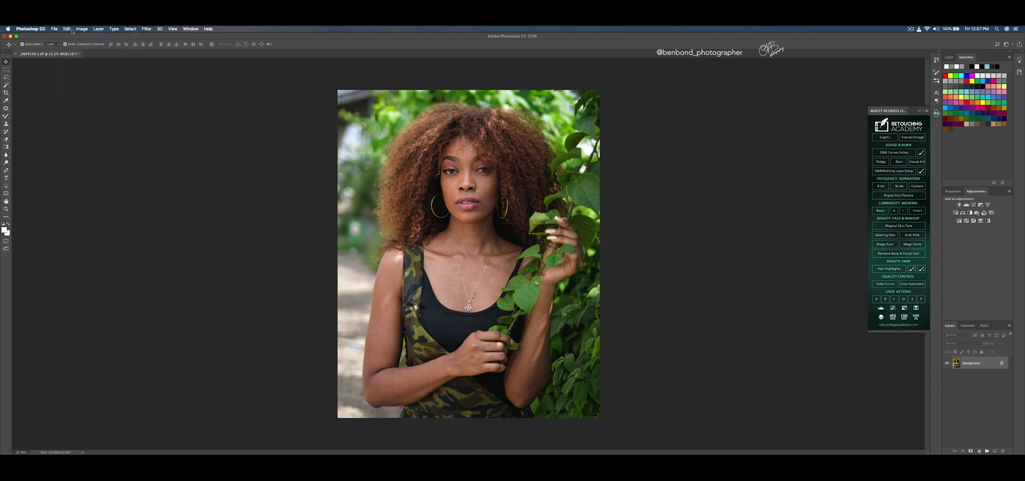
click(67, 29)
click(75, 42)
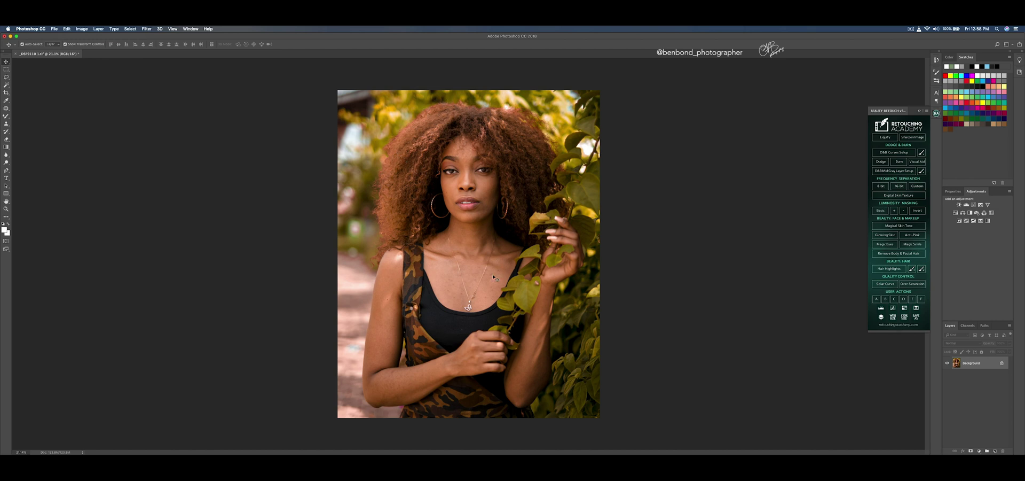
- Choose the Patch tool and replace the blemishes on the chest between the necklace and the leaves with clean skin
scroll(483, 299, up, 5)
scroll(470, 233, up, 2)
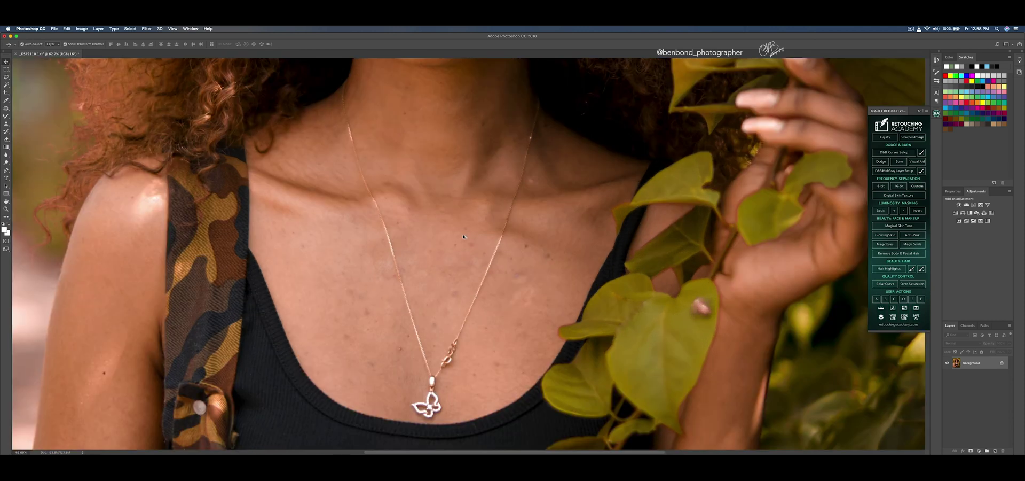
click(6, 109)
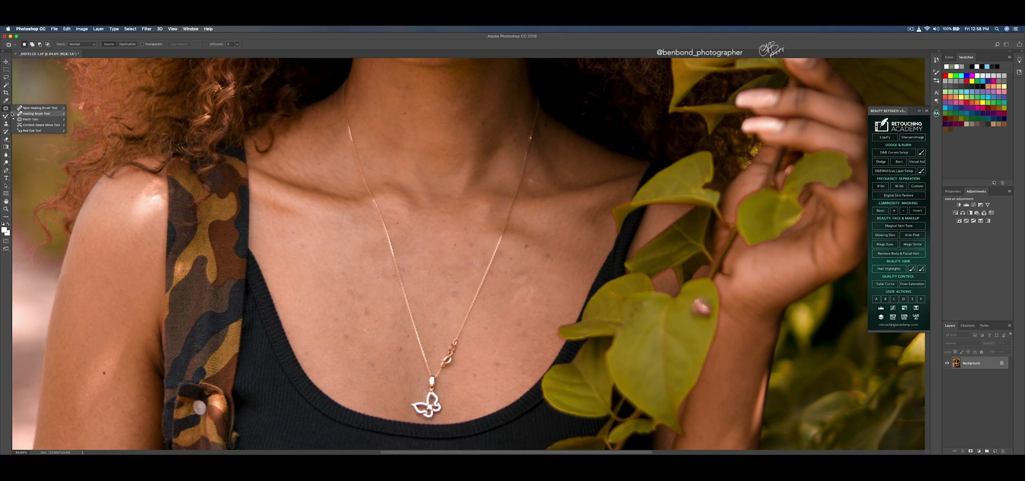
click(25, 120)
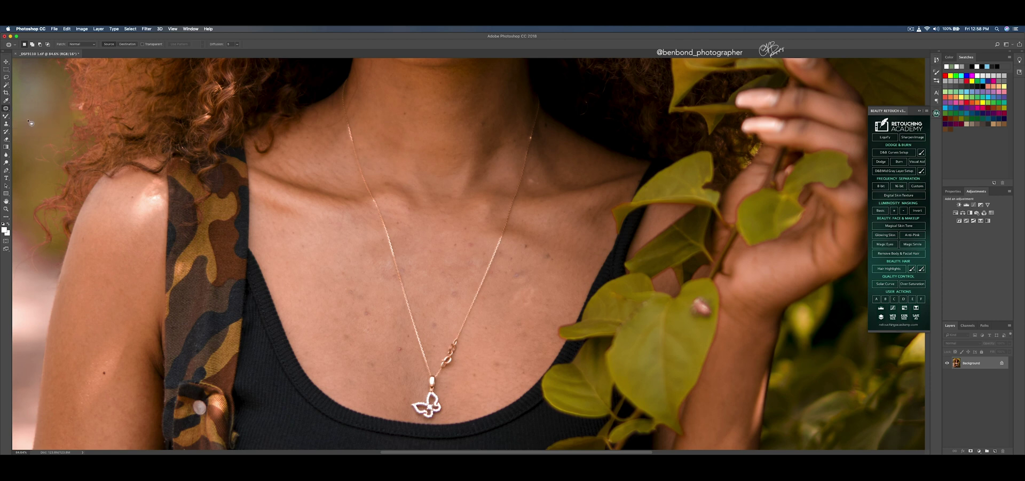
mouse_move(551, 256)
mouse_down()
mouse_move(542, 256)
mouse_move(550, 269)
mouse_move(526, 245)
mouse_move(522, 279)
mouse_move(510, 267)
mouse_up()
mouse_move(533, 176)
mouse_down()
mouse_move(530, 190)
mouse_move(538, 181)
mouse_up()
drag(454, 287, 455, 301)
drag(441, 277, 443, 276)
drag(466, 241, 467, 227)
drag(536, 291, 515, 325)
drag(494, 361, 489, 359)
- Patch the remaining spots around the necklace chain and along the chest beside the camouflage strap
drag(437, 320, 441, 323)
drag(347, 287, 344, 277)
drag(277, 227, 305, 253)
drag(336, 330, 338, 328)
drag(344, 335, 334, 320)
drag(361, 354, 345, 377)
mouse_move(388, 280)
mouse_down()
mouse_move(399, 281)
mouse_move(377, 265)
mouse_up()
drag(353, 216, 350, 219)
- Patch the marks on the neck and on the collarbone area beside the leaves, clearing the selection after each
mouse_move(485, 117)
mouse_down()
mouse_move(516, 143)
mouse_move(499, 156)
mouse_up()
key(super+d)
drag(589, 208, 592, 211)
drag(589, 213, 529, 265)
key(super+d)
- Patch the blemishes on the forehead, beside the nose and on the shaded lower cheek with clean skin
scroll(333, 142, up, 15)
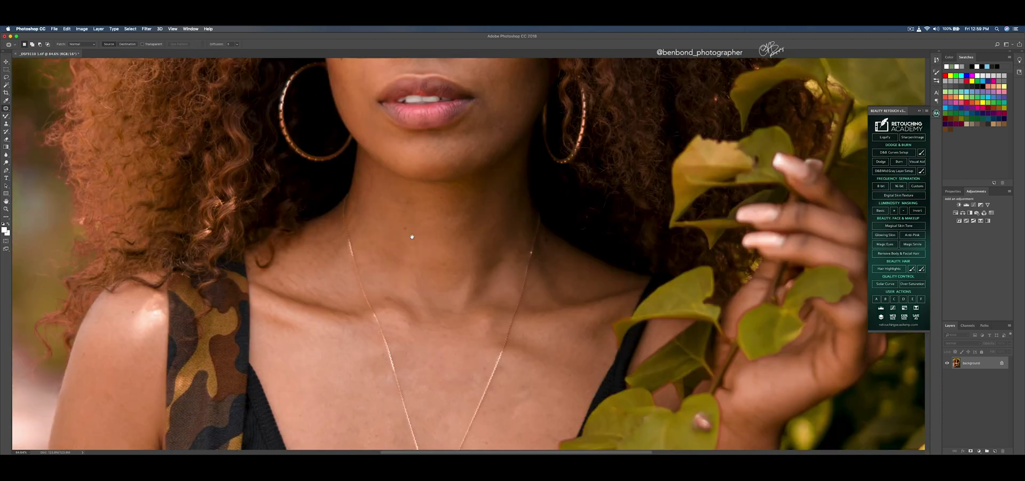
scroll(422, 258, up, 3)
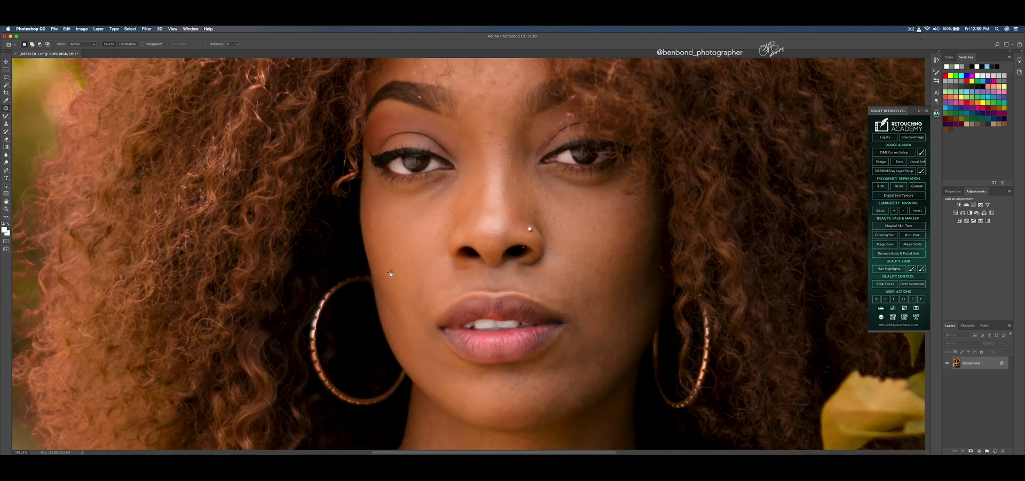
drag(491, 78, 495, 86)
mouse_move(532, 205)
mouse_down()
mouse_move(540, 211)
mouse_move(533, 205)
mouse_up()
mouse_move(536, 210)
mouse_down()
mouse_move(546, 193)
mouse_move(550, 217)
mouse_up()
drag(603, 358, 590, 363)
mouse_move(595, 363)
mouse_down()
mouse_move(606, 363)
mouse_move(590, 337)
mouse_move(635, 338)
mouse_move(640, 314)
mouse_up()
- Patch the small marks near the inner eye, beside the nose, on the cheek and along the chin and jaw
drag(447, 145, 449, 143)
drag(463, 190, 455, 207)
drag(440, 234, 438, 232)
click(581, 265)
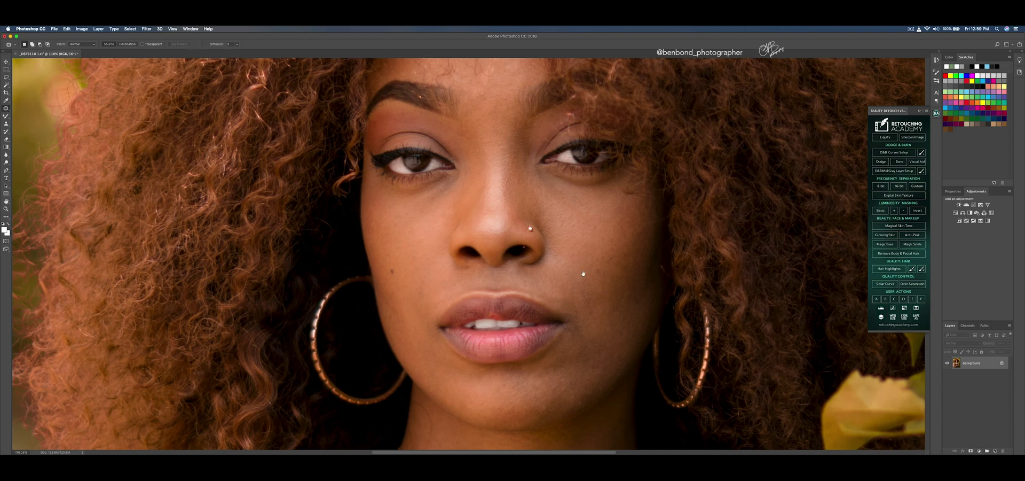
scroll(571, 274, down, 5)
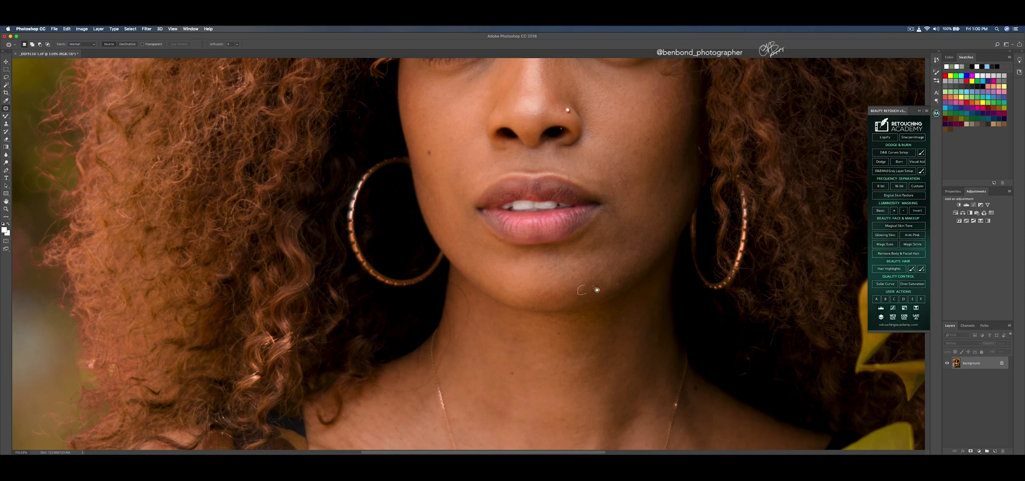
mouse_move(613, 280)
mouse_down()
mouse_move(625, 274)
mouse_move(587, 270)
mouse_move(600, 264)
mouse_up()
drag(593, 269, 602, 274)
mouse_move(667, 200)
mouse_down()
mouse_move(655, 218)
mouse_move(670, 179)
mouse_move(646, 189)
mouse_up()
- Patch the mole on the upper arm beside the camouflage strap and the spots along the same arm
scroll(566, 183, down, 5)
scroll(563, 175, down, 1)
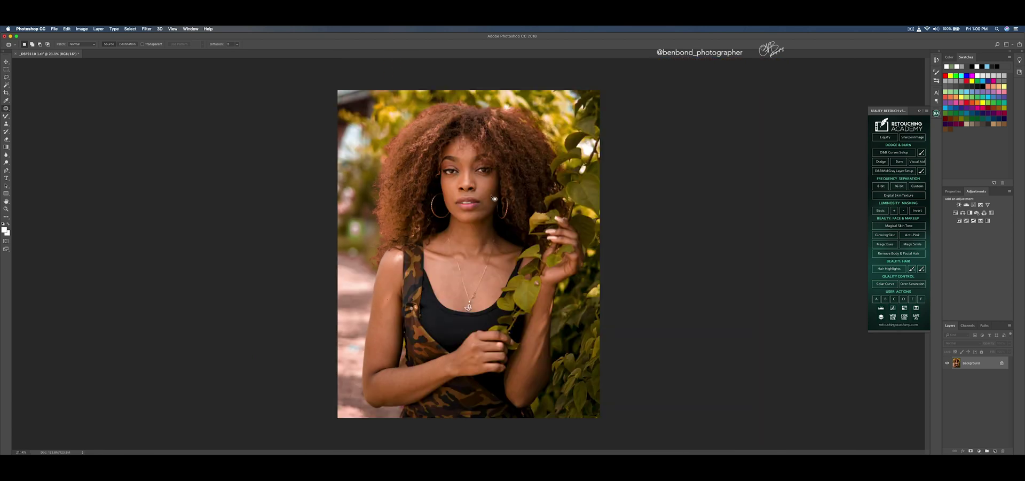
scroll(368, 386, up, 3)
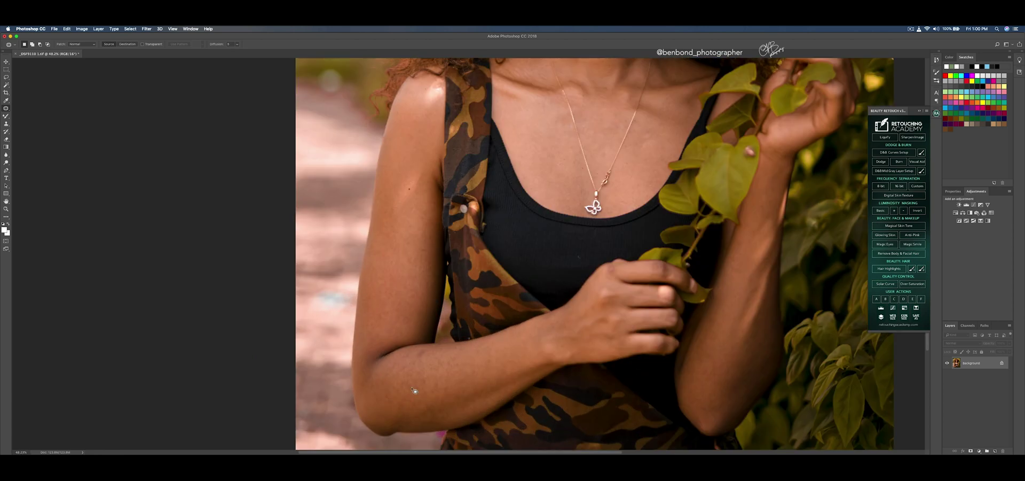
drag(420, 355, 422, 356)
drag(421, 252, 419, 249)
mouse_move(418, 179)
mouse_down()
mouse_move(414, 187)
mouse_move(419, 179)
mouse_up()
drag(417, 138, 424, 140)
mouse_move(417, 168)
mouse_down()
mouse_move(398, 188)
mouse_move(394, 217)
mouse_move(423, 172)
mouse_move(403, 185)
mouse_move(401, 158)
mouse_up()
key(ctrl+d)
- Patch the bright highlight on the shoulder beside the camouflage strap with even skin from the upper arm
mouse_move(432, 90)
mouse_down()
mouse_move(426, 109)
mouse_move(448, 94)
mouse_move(433, 85)
mouse_move(409, 133)
mouse_up()
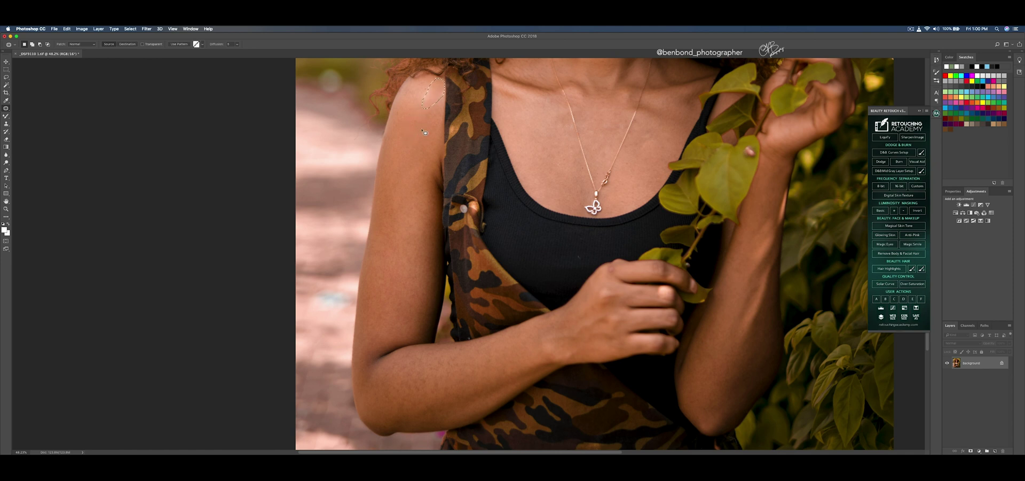
key(super+d)
mouse_move(432, 86)
mouse_down()
mouse_move(429, 95)
mouse_move(431, 86)
mouse_up()
drag(427, 90, 408, 135)
key(super+d)
- Patch the creases under both eyes with smooth skin from the cheeks and clear the selection
key(super+0)
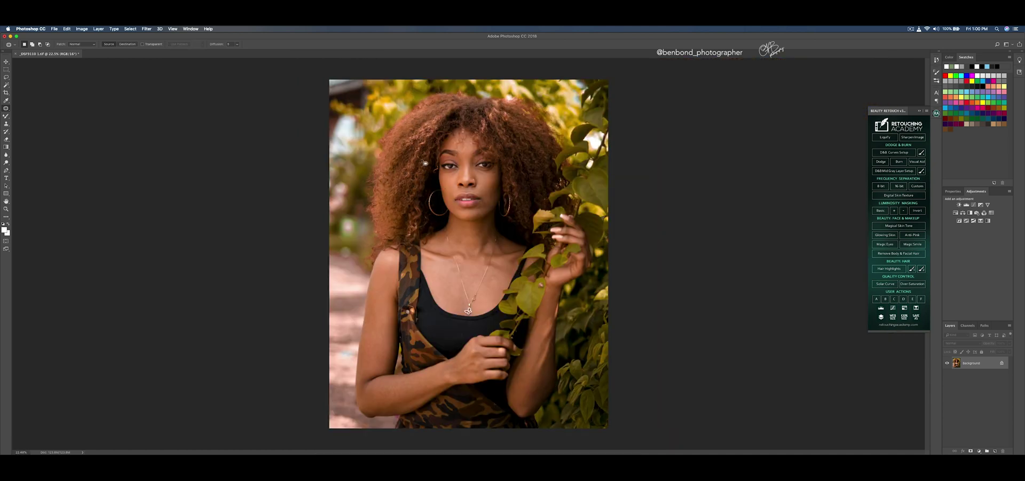
scroll(355, 163, up, 1)
scroll(347, 181, down, 1)
scroll(464, 129, up, 1)
scroll(466, 127, up, 5)
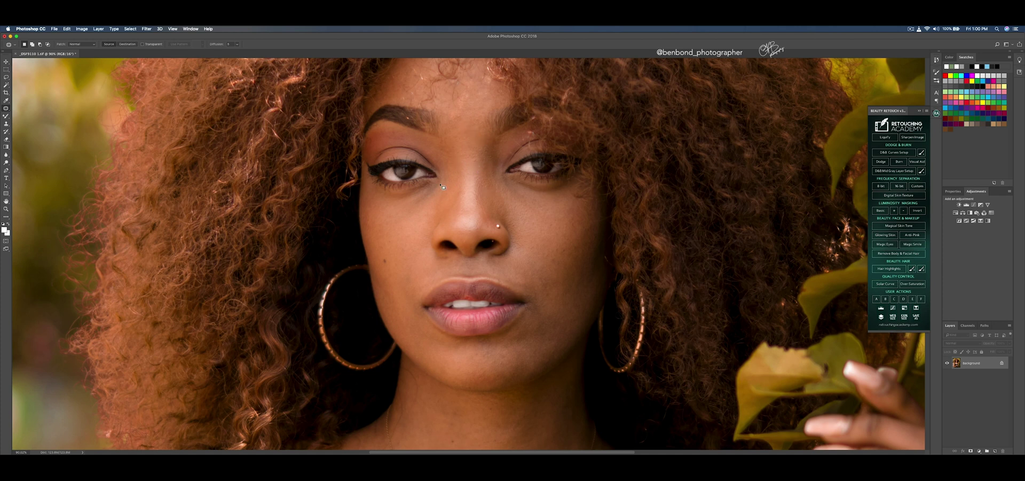
mouse_move(435, 185)
mouse_down()
mouse_move(418, 196)
mouse_move(429, 205)
mouse_move(437, 184)
mouse_move(427, 204)
mouse_up()
key(ctrl+d)
mouse_move(501, 179)
mouse_down()
mouse_move(530, 204)
mouse_move(503, 179)
mouse_up()
drag(511, 189, 513, 213)
key(super+d)
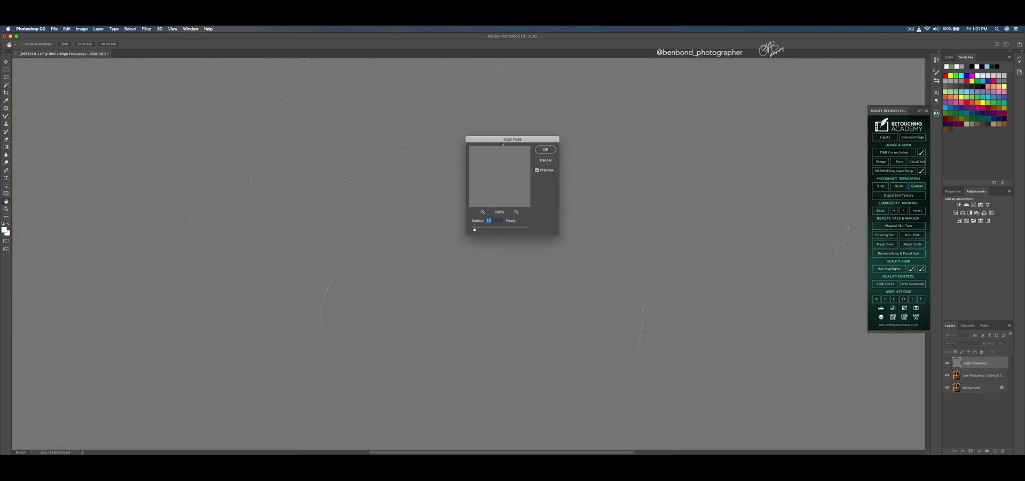
- Adjust the High Pass radius for the High Frequency layer of the custom frequency separation and apply it
drag(505, 143, 708, 180)
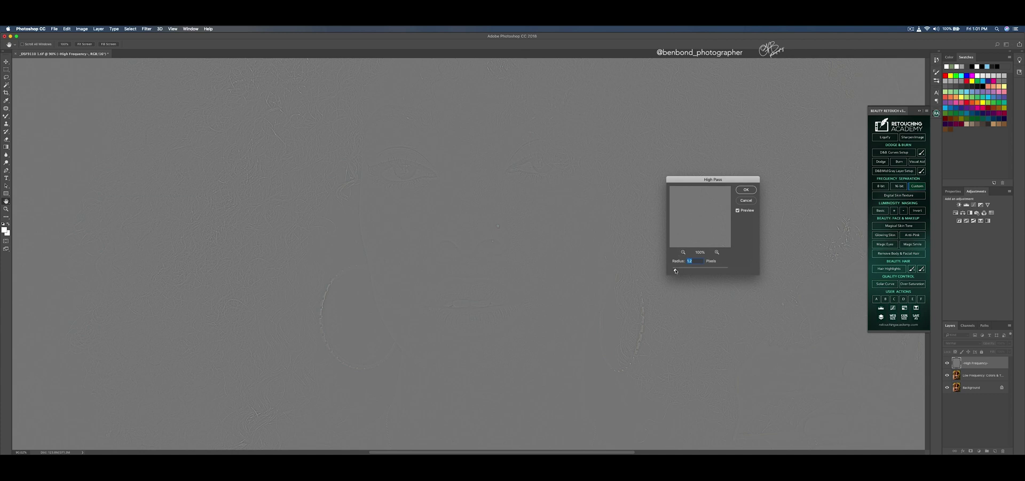
drag(679, 269, 678, 269)
drag(680, 270, 682, 270)
drag(672, 271, 679, 271)
key(Return)
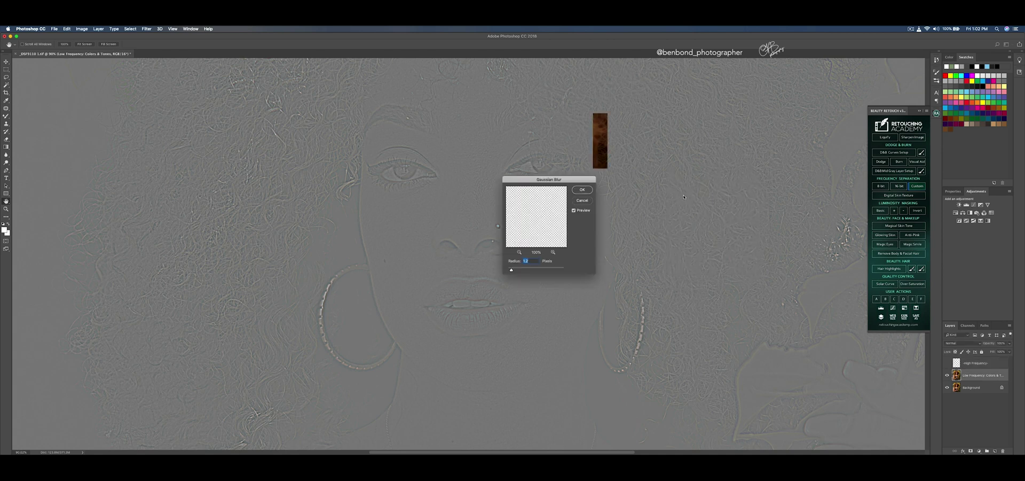
- Adjust the Gaussian Blur radius for the Low Frequency layer while checking the face, and apply the blur
drag(535, 180, 713, 201)
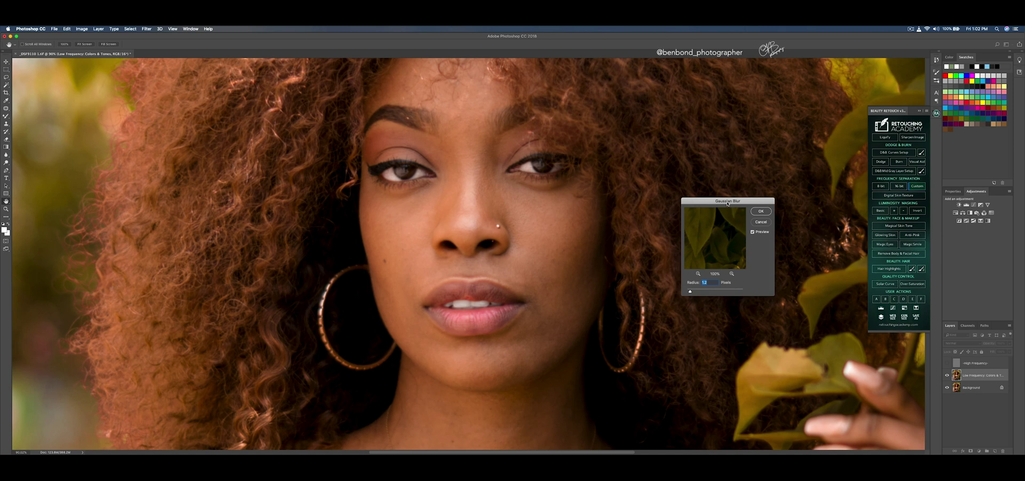
drag(691, 291, 693, 292)
drag(696, 292, 693, 291)
key(Return)
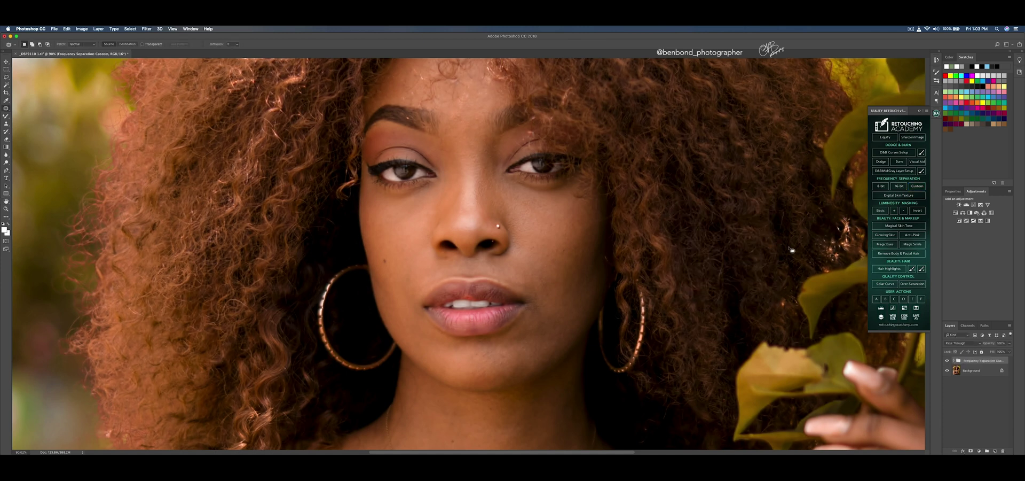
- Expand the frequency separation group, select the Correcting Tones layer, hide the High Frequency texture layer and choose the Mixer Brush tool
click(953, 360)
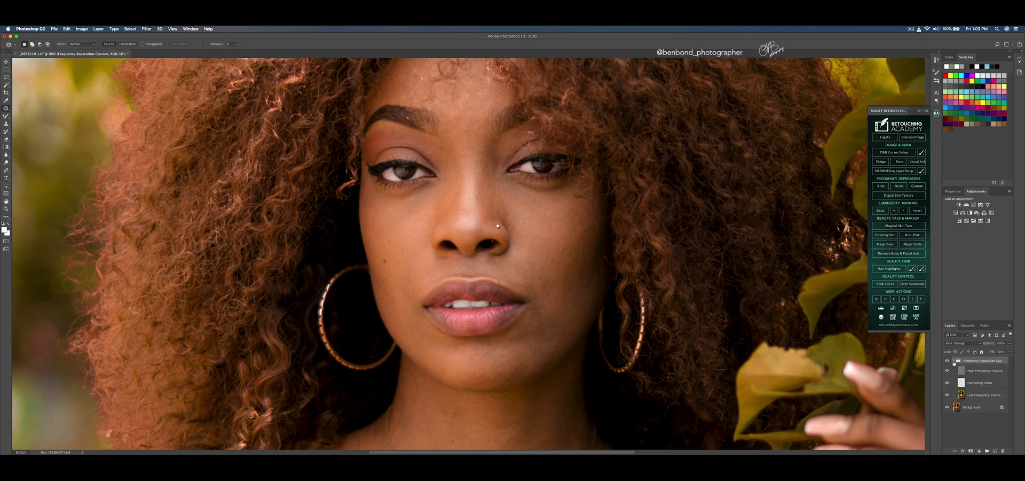
click(976, 383)
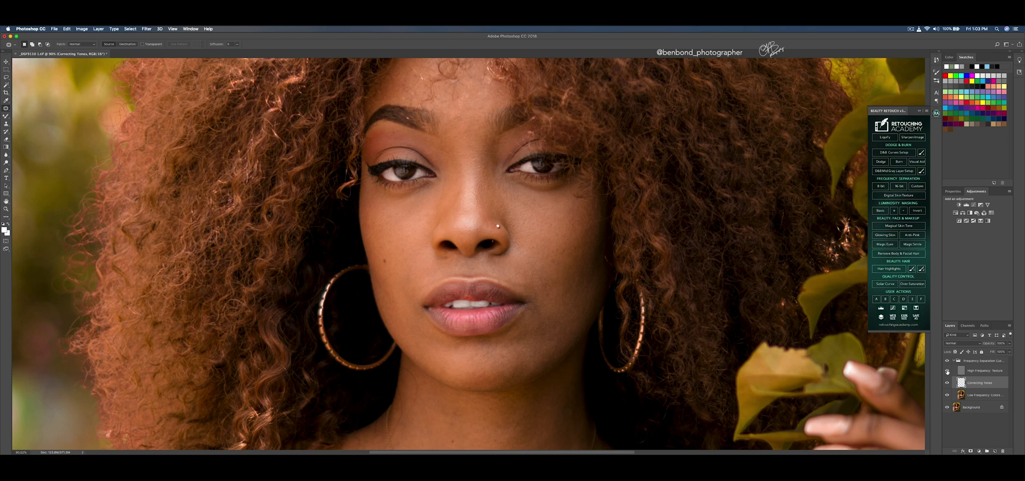
click(948, 372)
click(6, 116)
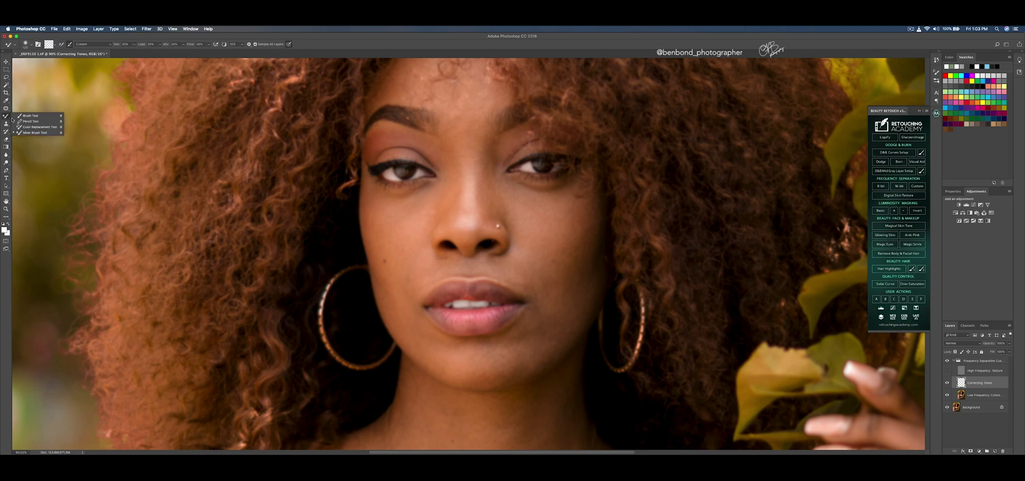
click(30, 133)
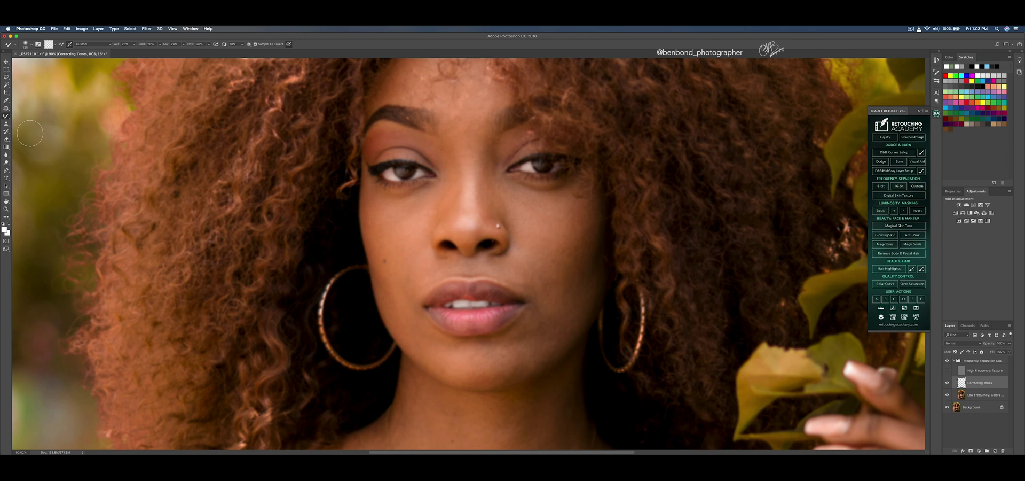
click(6, 108)
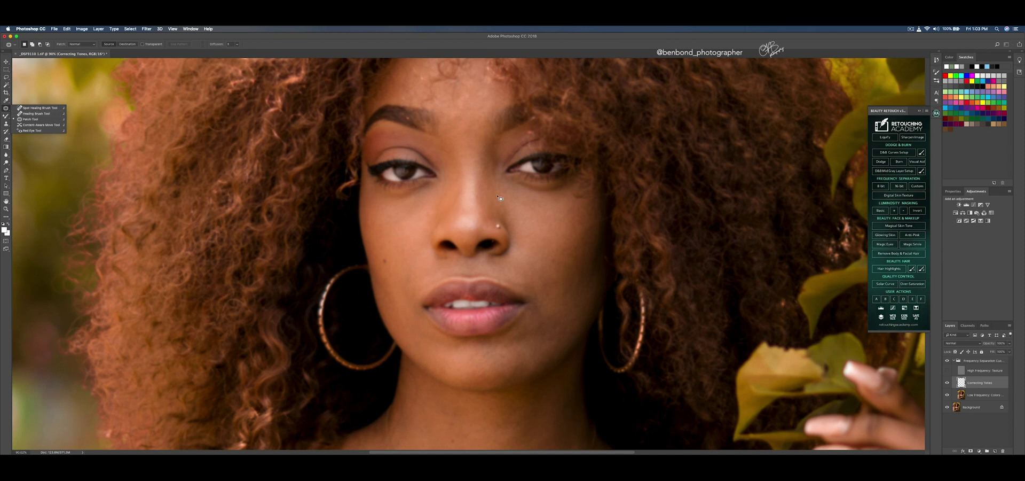
click(5, 116)
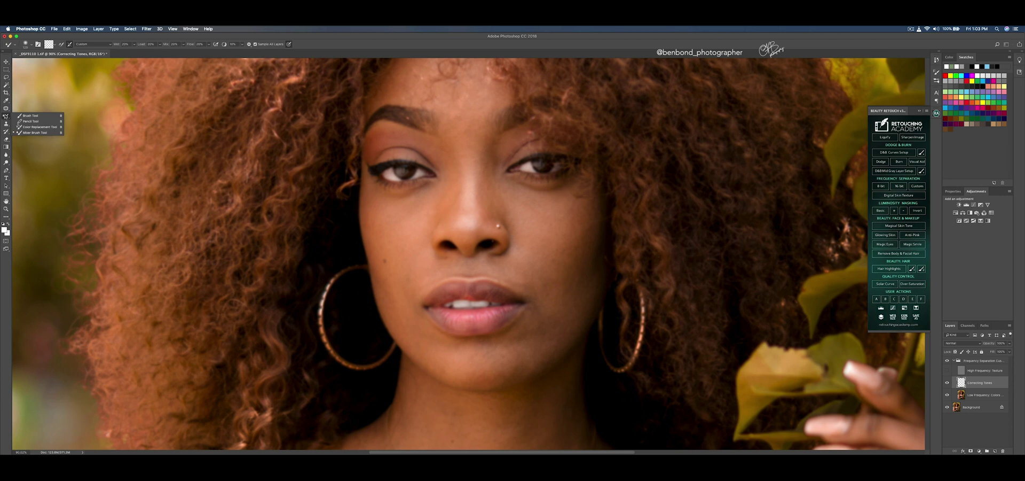
click(30, 132)
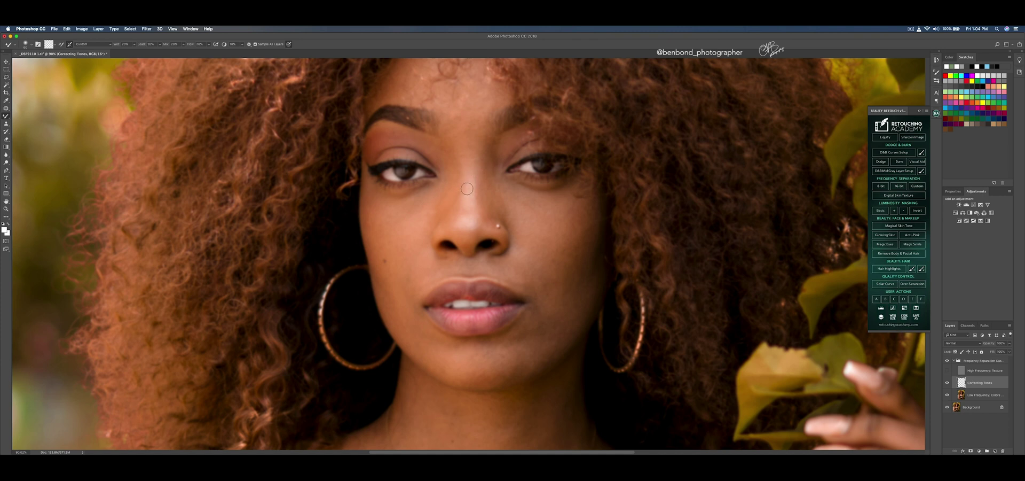
- Blend the uneven skin tones across the forehead with the Mixer Brush on the Correcting Tones layer
drag(463, 201, 493, 241)
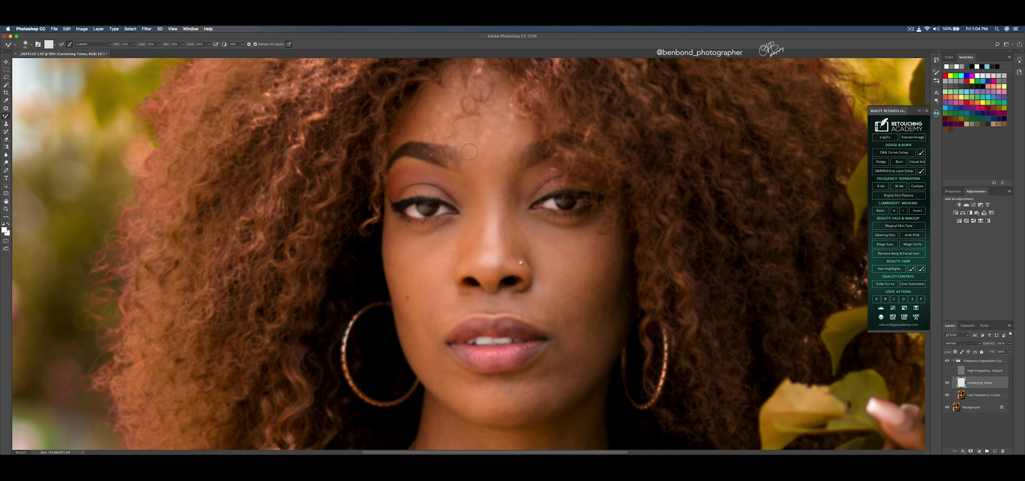
mouse_move(497, 150)
mouse_down()
mouse_move(511, 134)
mouse_move(505, 150)
mouse_up()
scroll(430, 84, up, 4)
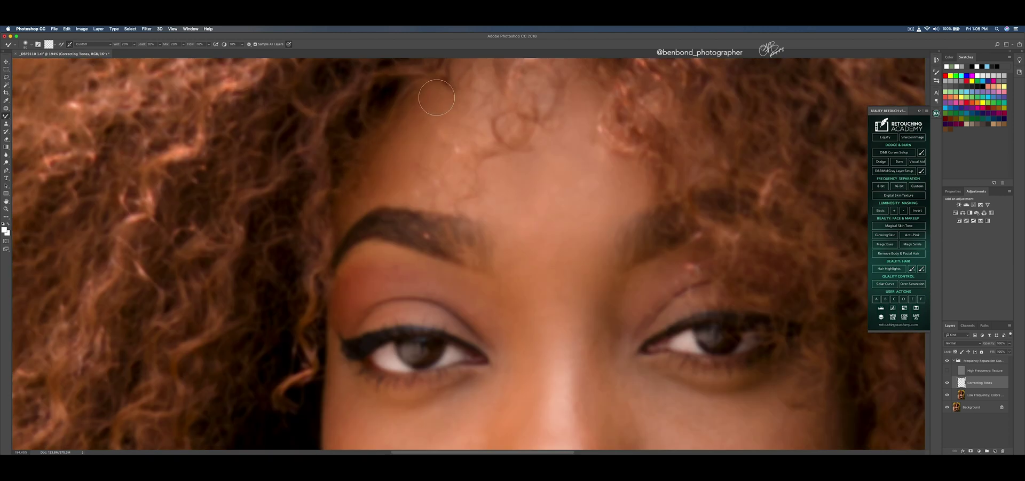
scroll(446, 108, down, 2)
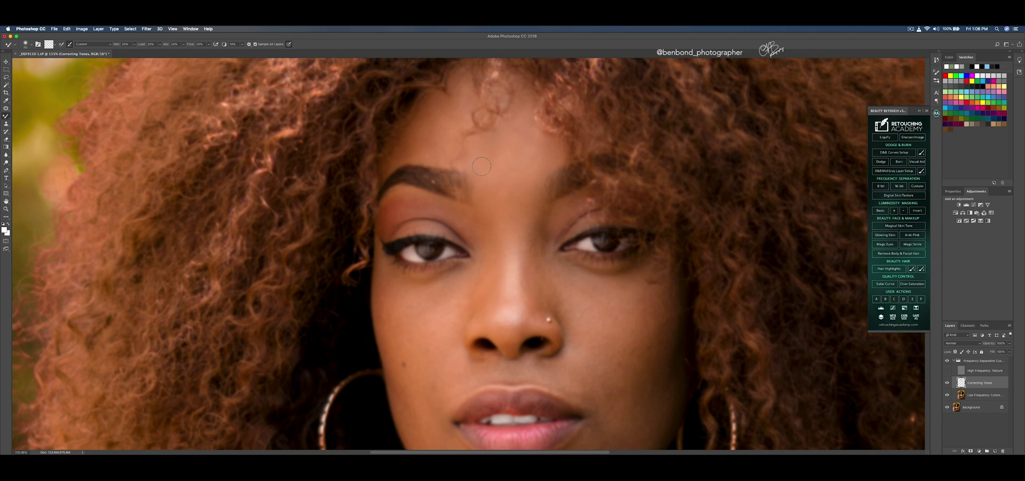
- Smooth the tone transitions on the nose bridge and the eyelid below the clearly visible eyebrow
mouse_move(505, 254)
mouse_down()
mouse_move(502, 277)
mouse_move(522, 277)
mouse_move(513, 252)
mouse_move(535, 236)
mouse_up()
drag(414, 202, 393, 213)
scroll(533, 198, down, 3)
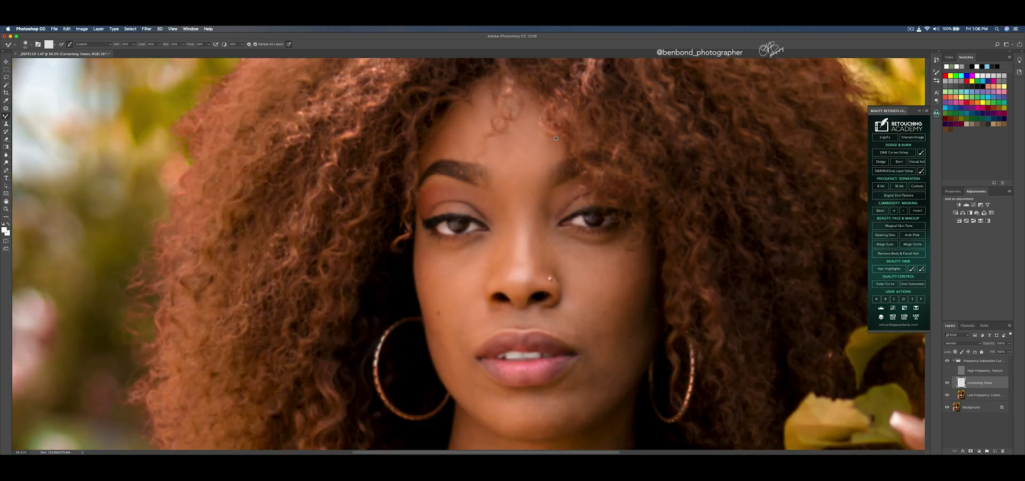
scroll(488, 251, up, 2)
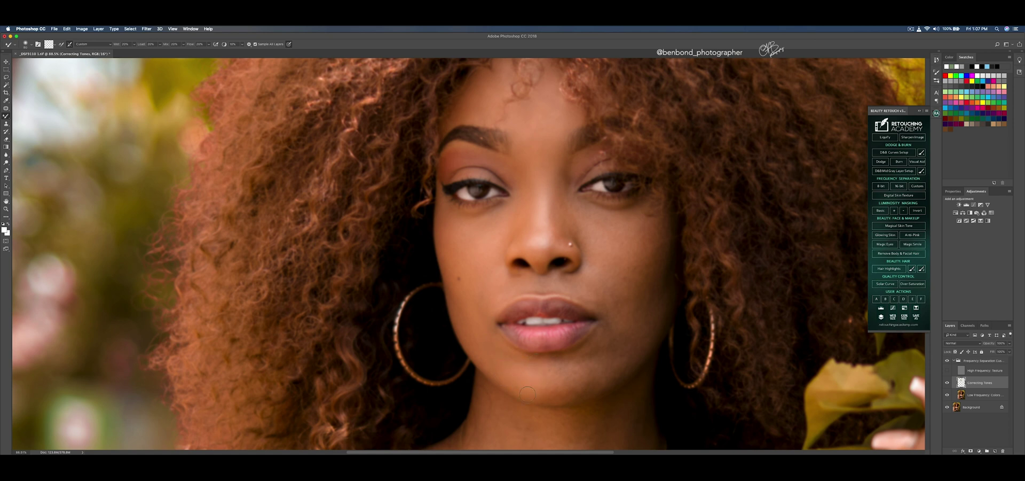
- Blend the tones along the nose and around the hair-covered eye, varying the Mixer Brush size to fit
key(bracketleft)
drag(546, 211, 553, 211)
drag(577, 168, 585, 153)
key(bracketright)
key(bracketleft)
scroll(560, 174, down, 10)
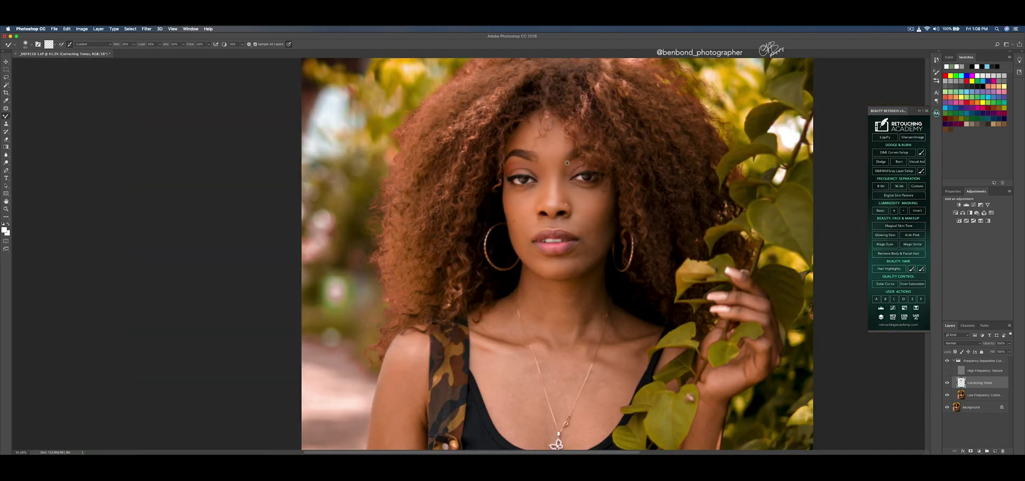
- Smooth the skin tones of the cheeks and lower face with the Mixer Brush, adjusting its size as needed
scroll(469, 205, up, 10)
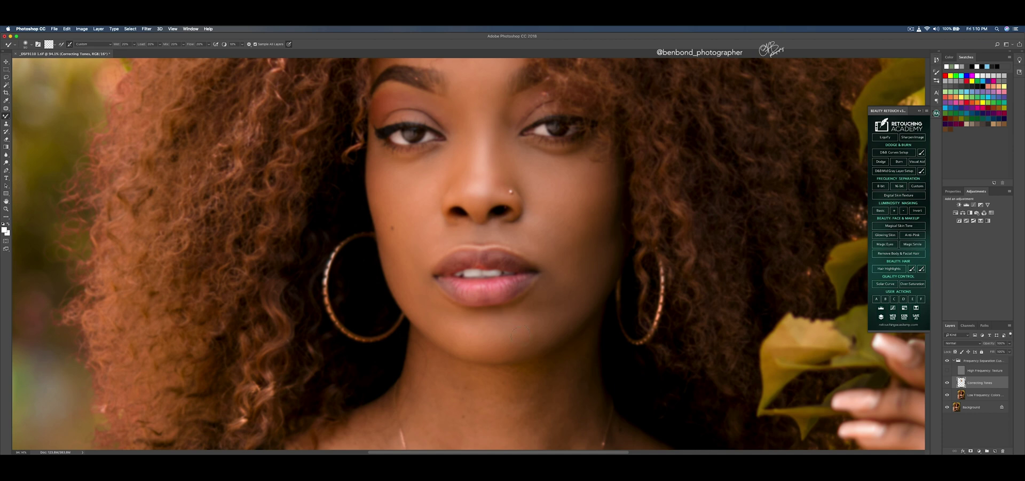
key(bracketright)
key(bracketright)
key(bracketleft)
key(bracketleft)
key(bracketleft)
key(bracketleft)
- Show the texture layer, compare the portrait with and without the frequency separation group, and hide the texture layer again
click(947, 370)
click(947, 361)
click(947, 361)
click(947, 360)
click(947, 370)
- Smooth the skin tones of the neck below the chin with the Mixer Brush, adjusting its size to fit
drag(500, 289, 516, 190)
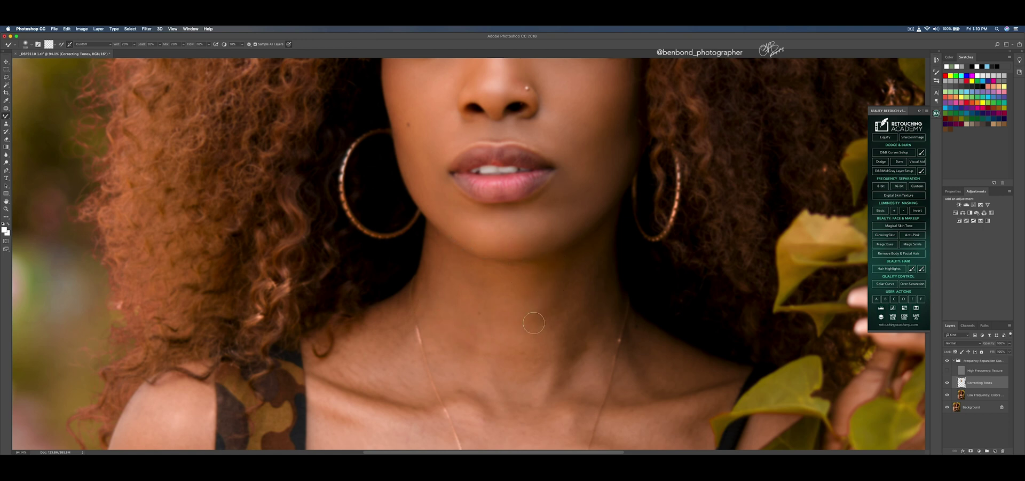
key(bracketleft)
key(bracketleft)
key(bracketleft)
key(bracketleft)
key(bracketright)
key(bracketright)
key(super+0)
drag(423, 270, 450, 270)
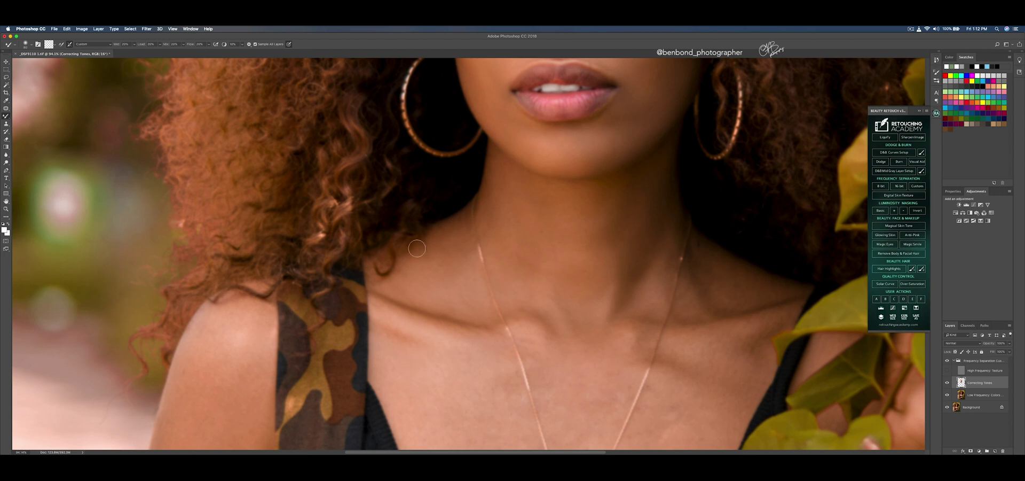
- Blend the uneven tones on the chest between the camouflage strap and the necklace with the Mixer Brush
scroll(497, 284, down, 10)
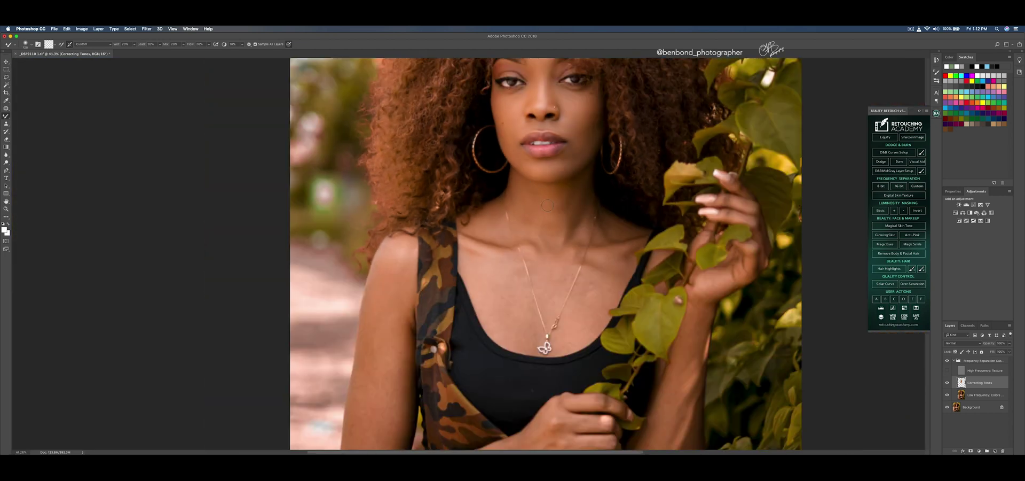
scroll(429, 287, up, 5)
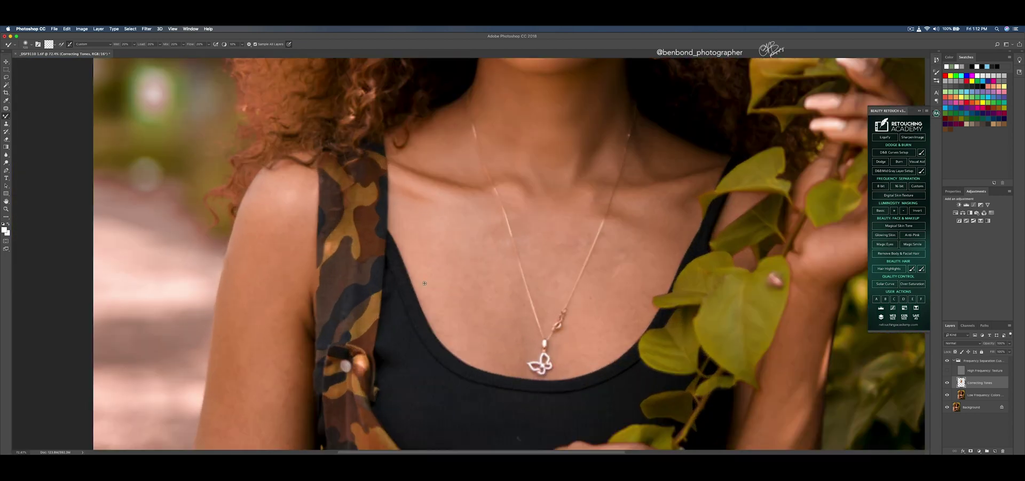
key(])
mouse_move(461, 258)
mouse_down()
mouse_move(474, 276)
mouse_move(498, 295)
mouse_move(479, 307)
mouse_move(451, 277)
mouse_move(468, 268)
mouse_move(462, 208)
mouse_move(489, 222)
mouse_move(497, 238)
mouse_move(475, 276)
mouse_move(429, 277)
mouse_move(433, 297)
mouse_move(412, 257)
mouse_move(448, 303)
mouse_up()
key([)
key([)
key(])
key(])
key([)
key([)
key([)
key([)
mouse_move(503, 254)
mouse_down()
mouse_move(503, 241)
mouse_move(486, 246)
mouse_up()
- Even out the tone transitions across the upper chest and collarbones, varying the Mixer Brush size
key(])
key(])
key(])
key(])
key(])
key([)
key([)
key([)
key([)
key([)
key([)
key([)
key(])
key(])
key(])
key(])
key([)
key([)
key([)
scroll(520, 234, up, 5)
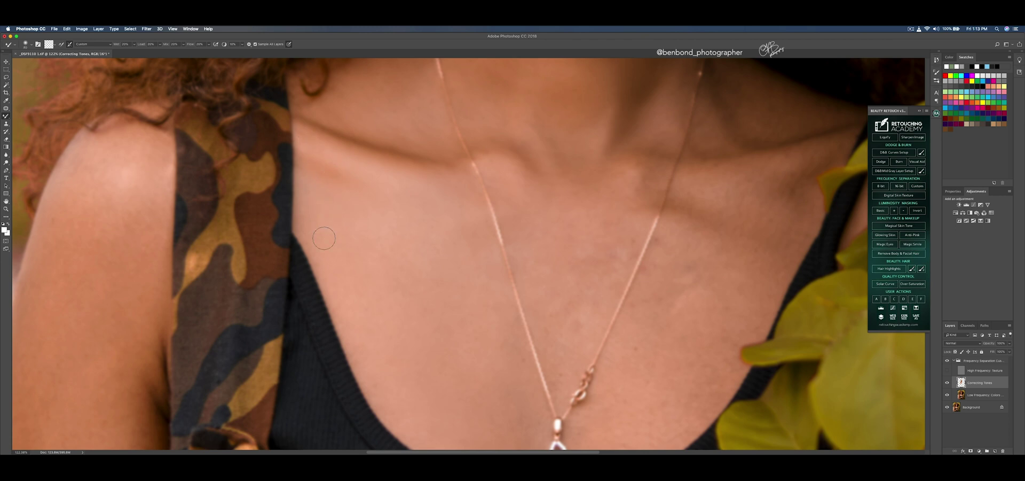
- Smooth the chest tones close to the necklace chain with a smaller Mixer Brush
key(bracketleft)
key(bracketleft)
key(bracketleft)
key(bracketleft)
key(bracketright)
key(bracketright)
key(bracketleft)
key(bracketleft)
key(bracketleft)
key(bracketleft)
scroll(553, 351, down, 4)
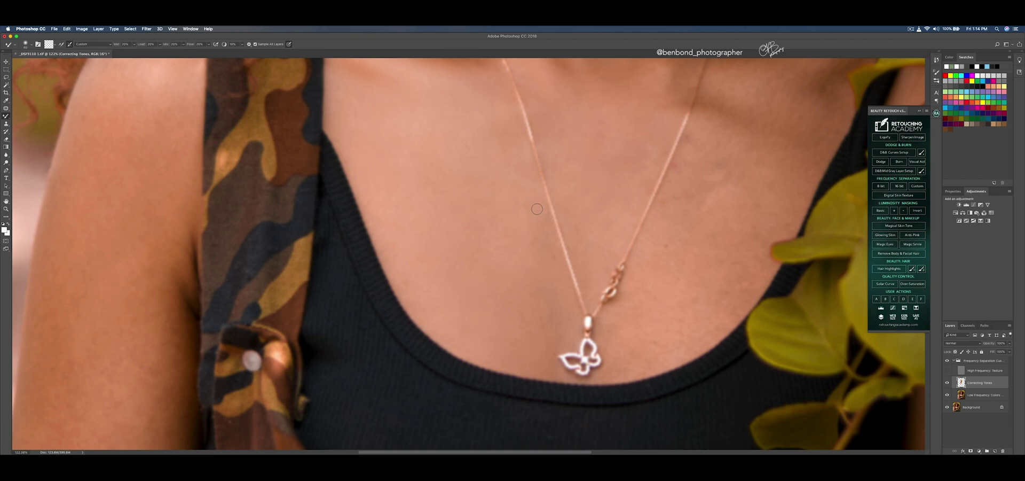
- Blend the lower chest tones around the butterfly pendant and the tank top's neckline with a larger Mixer Brush
key(bracketright)
key(bracketright)
key(bracketright)
key(bracketright)
key(bracketright)
key(bracketright)
key(bracketright)
key(bracketright)
key(super+0)
key(super+minus)
key(super+minus)
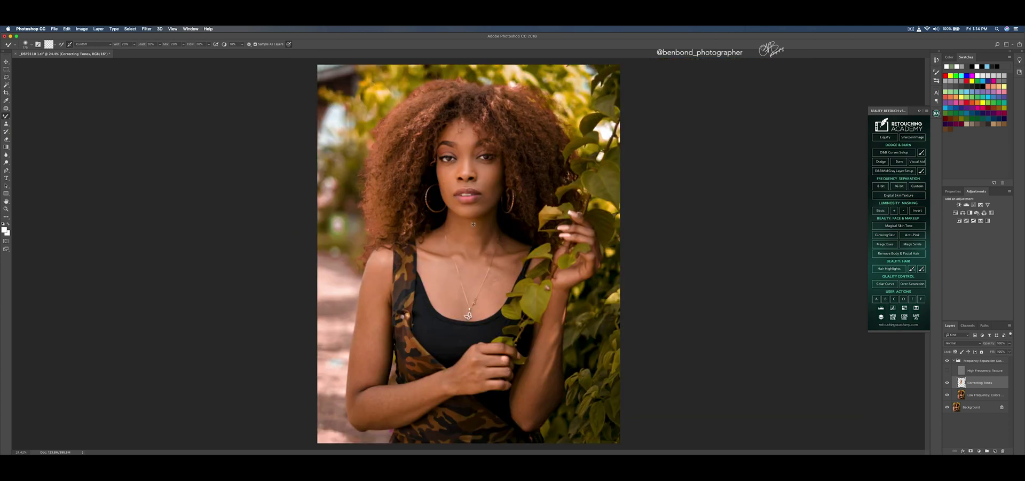
- Smooth the tones along the collarbone and shoulder beside the leaves with an enlarged Mixer Brush
scroll(487, 281, up, 8)
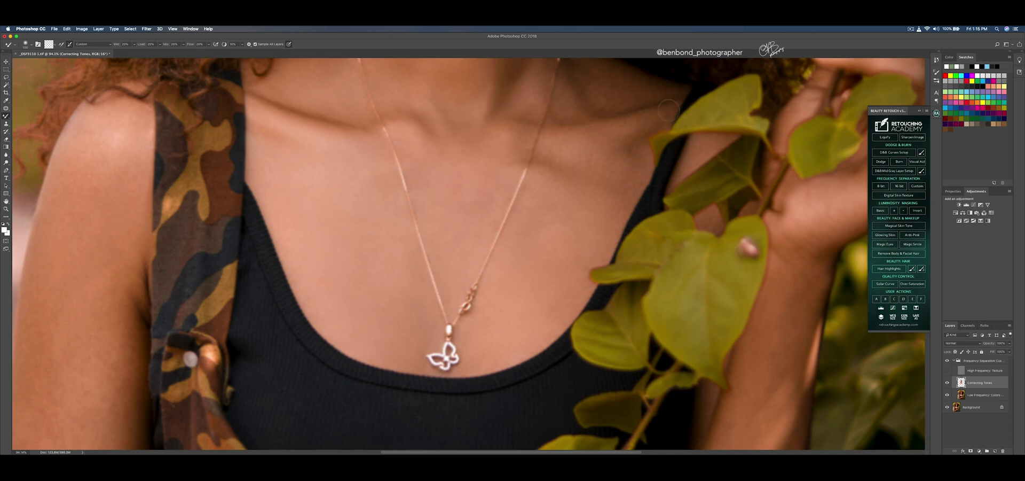
key(bracketright)
key(bracketright)
scroll(590, 203, up, 5)
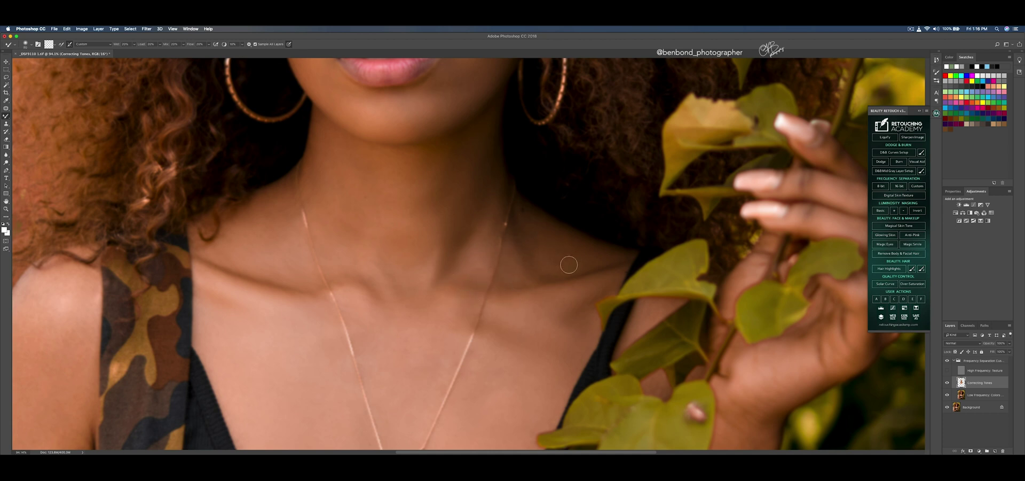
key(super+0)
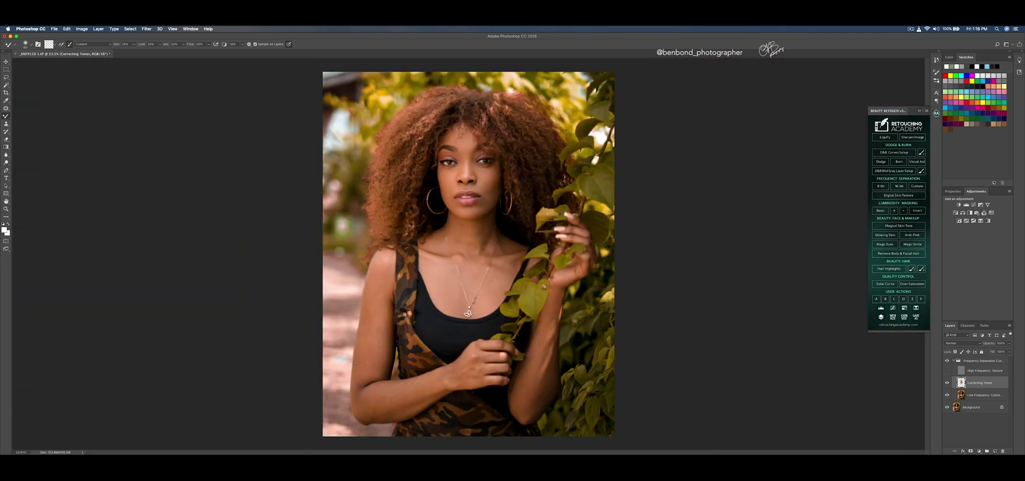
- Smooth the skin tones of the shoulder and upper arm beside the camouflage strap with a smaller Mixer Brush
scroll(355, 363, down, 2)
scroll(448, 187, up, 8)
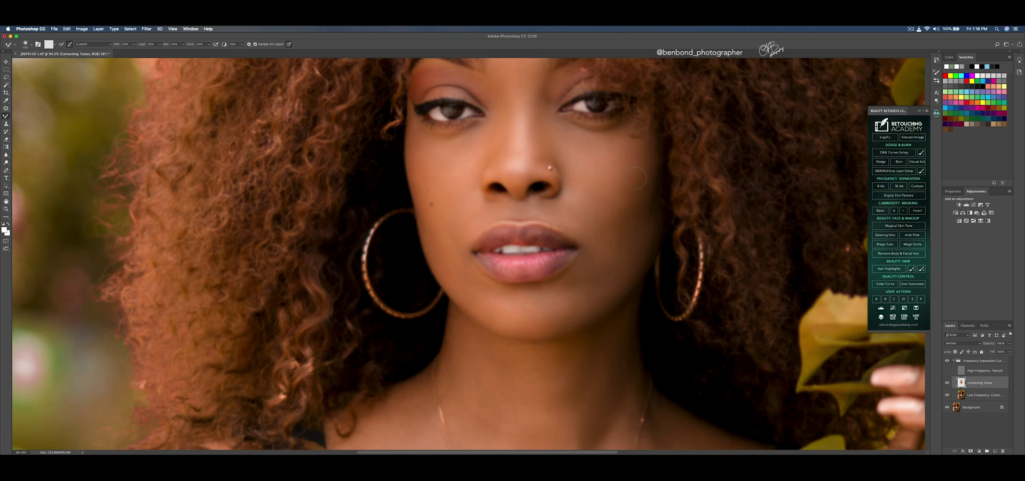
scroll(500, 178, down, 6)
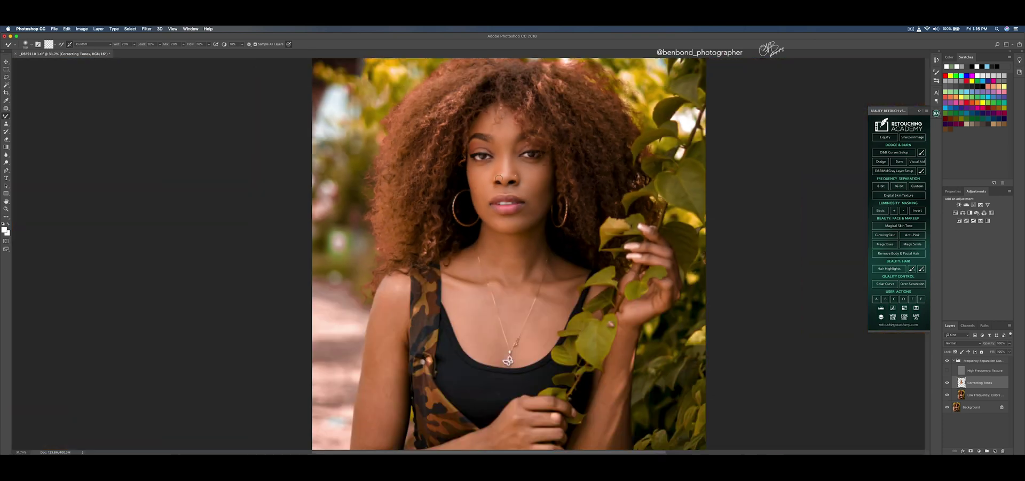
scroll(314, 309, down, 2)
scroll(351, 327, up, 4)
scroll(362, 320, up, 1)
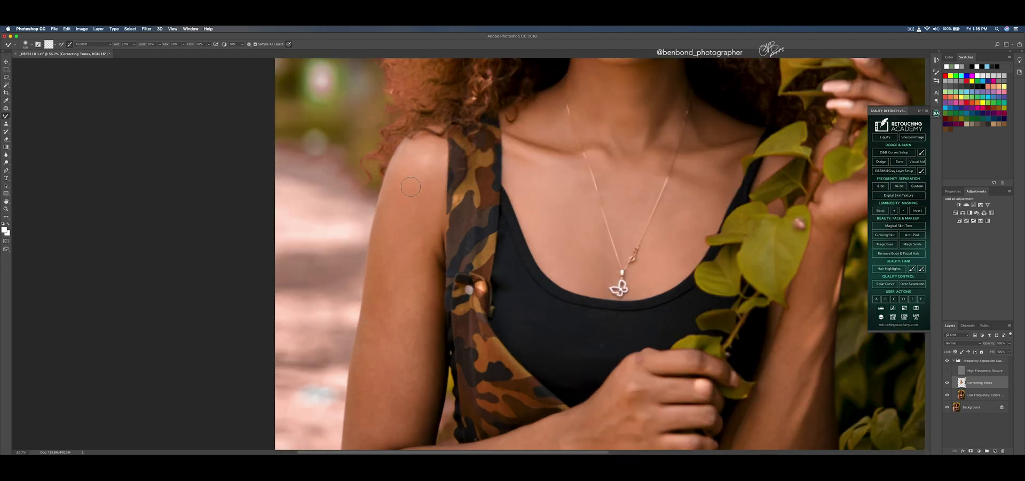
key(bracketleft)
mouse_move(437, 162)
mouse_down()
mouse_move(433, 190)
mouse_move(424, 215)
mouse_up()
key([)
drag(432, 305, 421, 382)
- Blend the tones from the upper arm down to the elbow and folded forearm, varying the Mixer Brush size
scroll(456, 297, down, 3)
scroll(456, 298, left, 3)
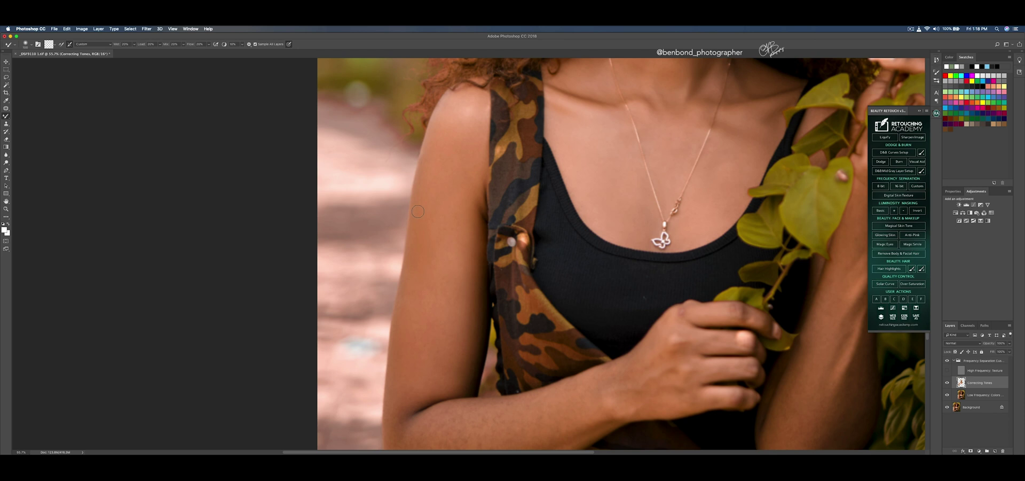
scroll(439, 269, down, 5)
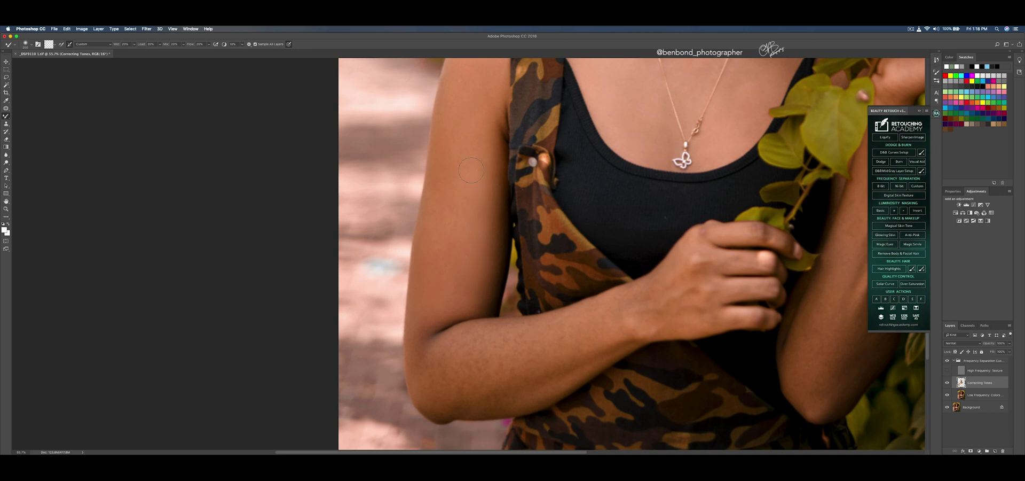
key(bracketleft)
key(bracketleft)
key(bracketleft)
key(bracketleft)
key(bracketleft)
key(bracketright)
key(bracketright)
key(bracketright)
key(bracketleft)
key(bracketleft)
key(bracketright)
key(bracketright)
key(bracketright)
key(bracketright)
key(super+0)
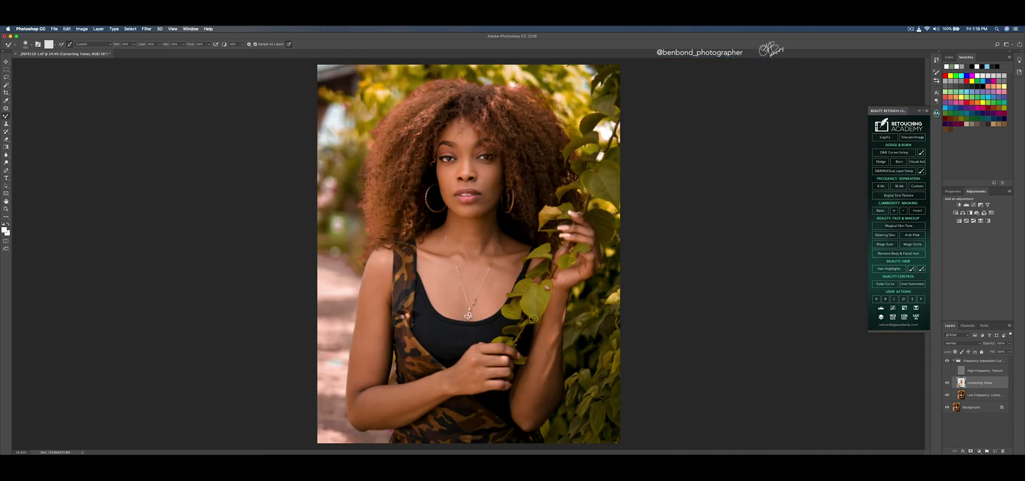
- Smooth the tones of the folded forearm's underside and elbow with a larger Mixer Brush
scroll(511, 393, up, 3)
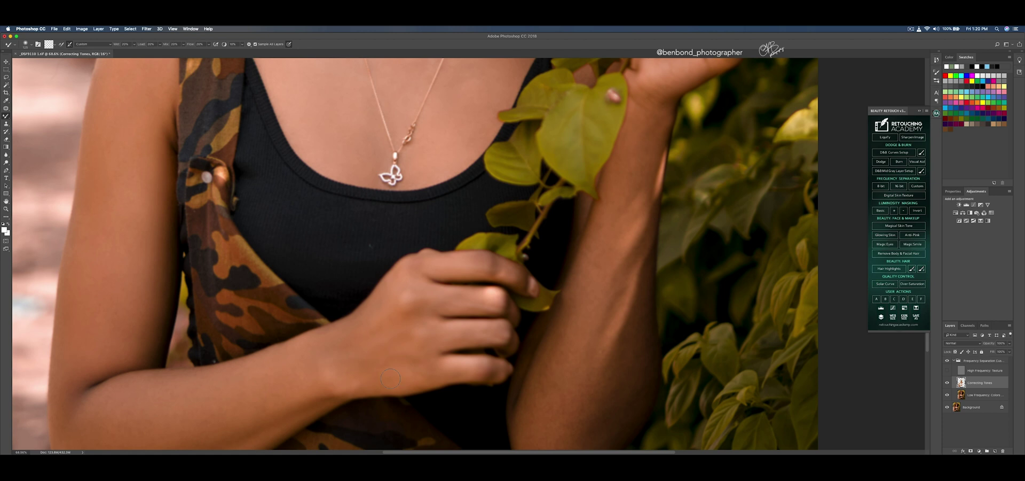
drag(474, 351, 514, 238)
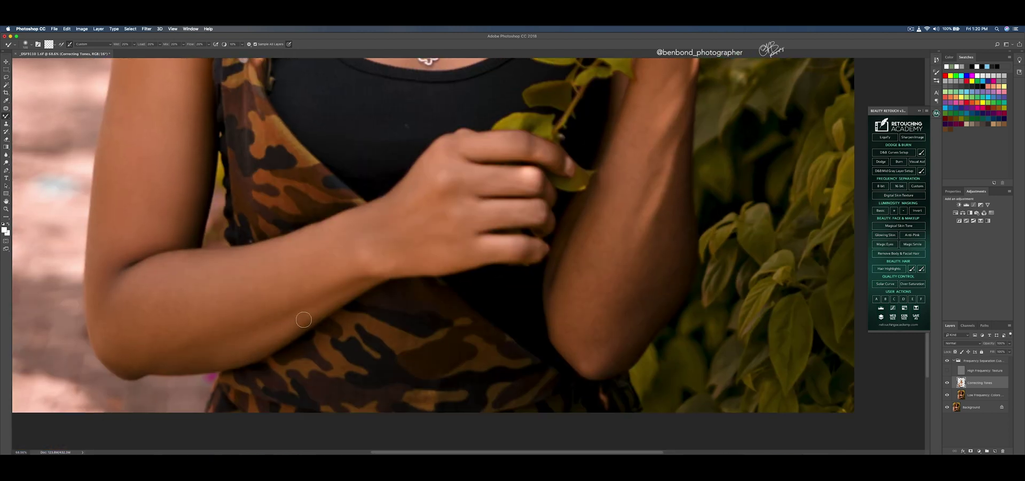
key(bracketright)
drag(129, 360, 145, 370)
scroll(631, 286, up, 10)
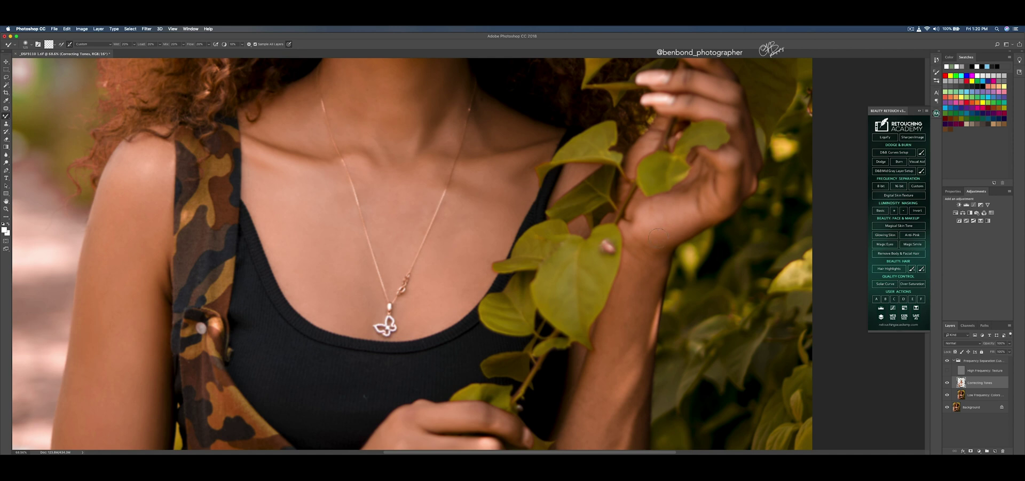
- Blend the light and dark tones on the raised forearm below the wrist with the Mixer Brush
mouse_move(642, 256)
mouse_down()
mouse_move(647, 275)
mouse_move(624, 294)
mouse_up()
key([)
key([)
key(])
key(])
drag(623, 339, 626, 370)
drag(625, 322, 648, 273)
key([)
mouse_move(606, 400)
mouse_down()
mouse_move(638, 289)
mouse_move(647, 320)
mouse_move(626, 353)
mouse_up()
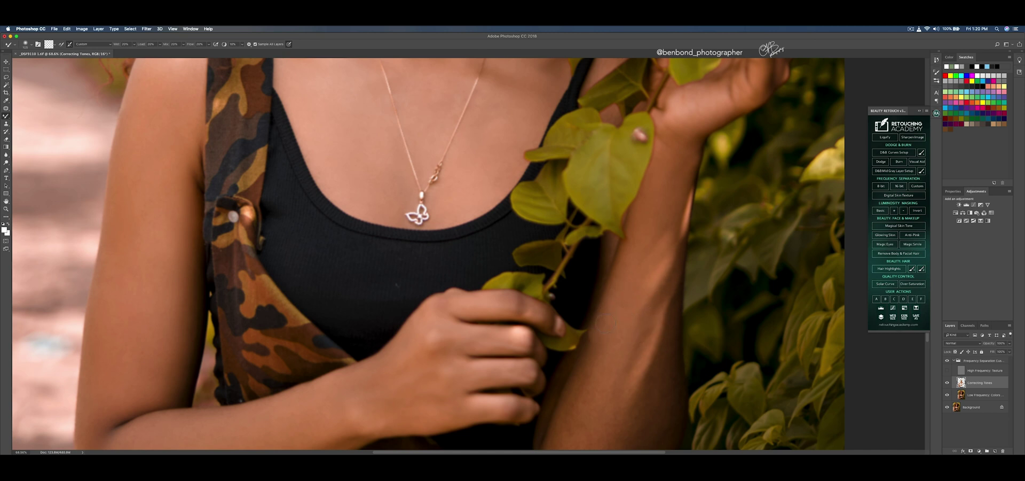
- Soften the highlight transitions along the middle of the raised forearm, adjusting the Mixer Brush size as needed
key([)
key([)
key(])
key(])
key([)
key([)
key([)
key(])
key(])
key(])
scroll(596, 335, down, 5)
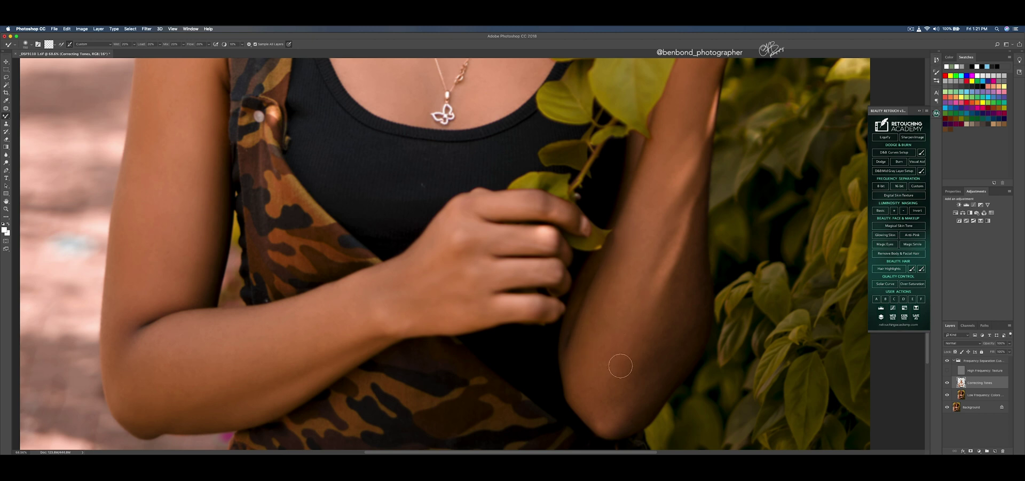
- Smooth the tones around the raised arm's elbow and lower forearm with Mixer Brush strokes of varying size
key(])
key(])
key(])
key(])
key(])
key([)
key(])
key(])
key(])
key([)
key([)
key([)
key([)
key(])
key(])
drag(663, 253, 654, 273)
key([)
scroll(440, 253, down, 5)
key(super+0)
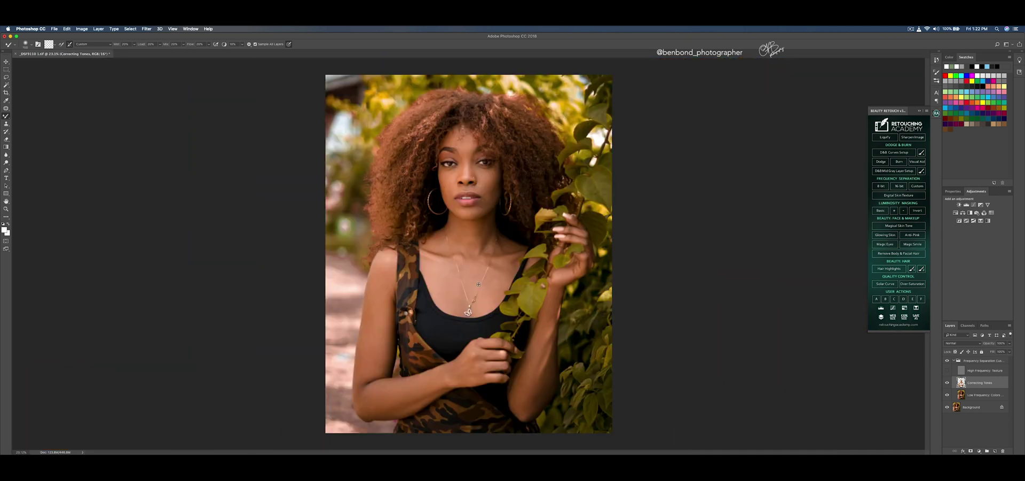
- Reselect the Mixer Brush and show the High Frequency texture layer to review the smoothed face
scroll(429, 200, up, 5)
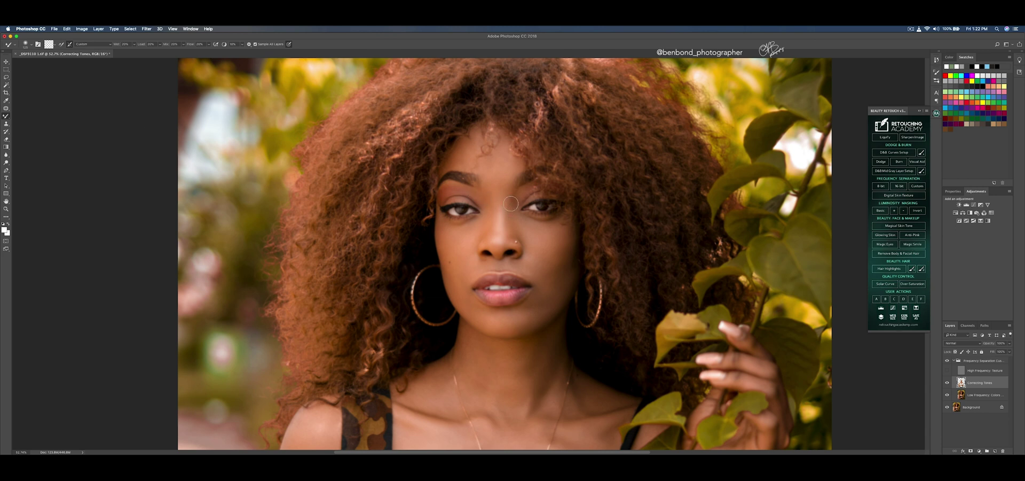
key(super+0)
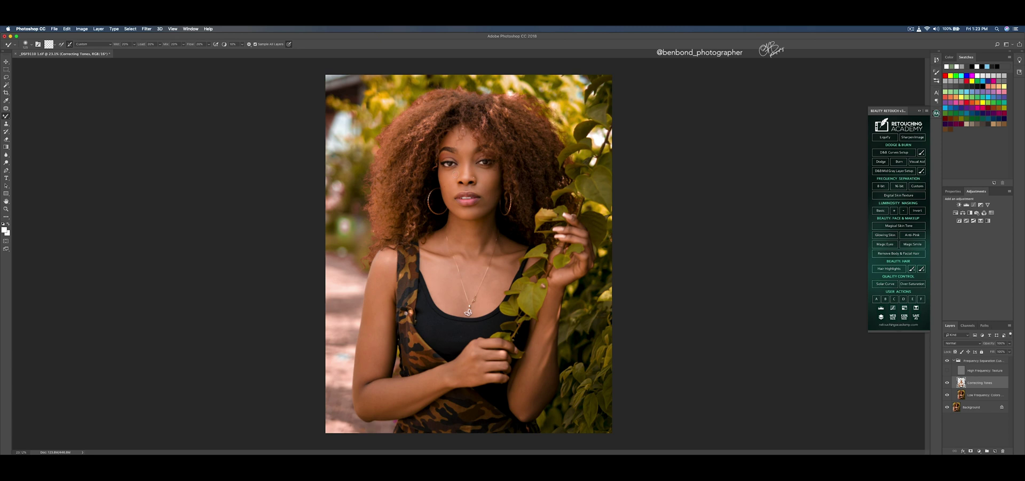
click(6, 109)
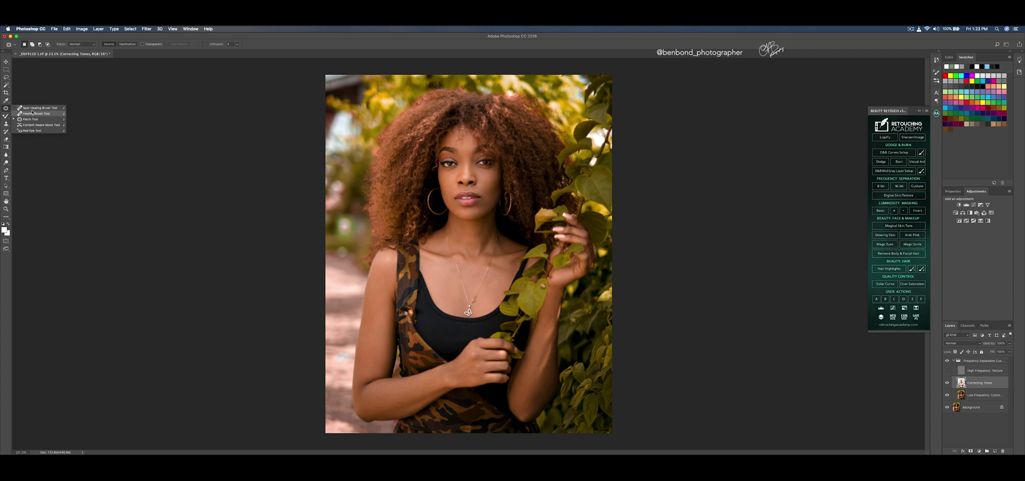
click(138, 52)
right_click(5, 116)
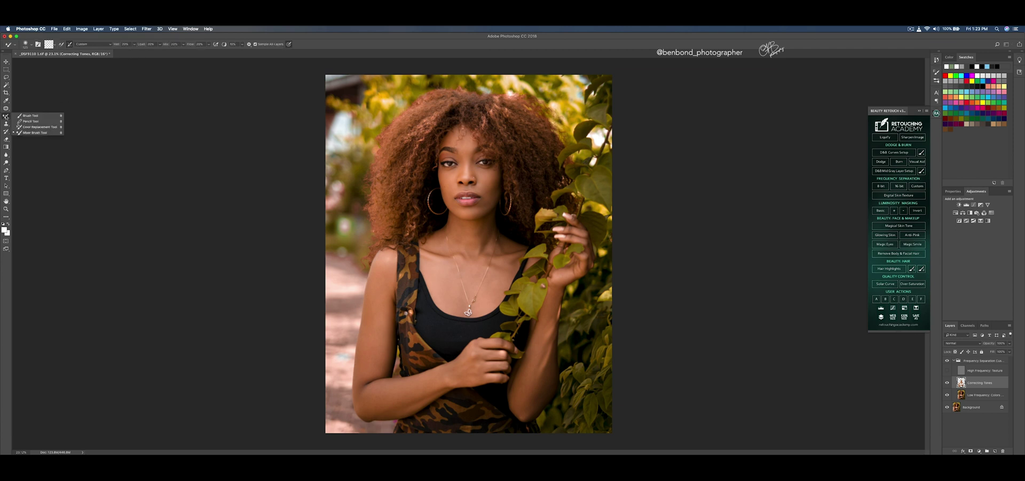
click(43, 134)
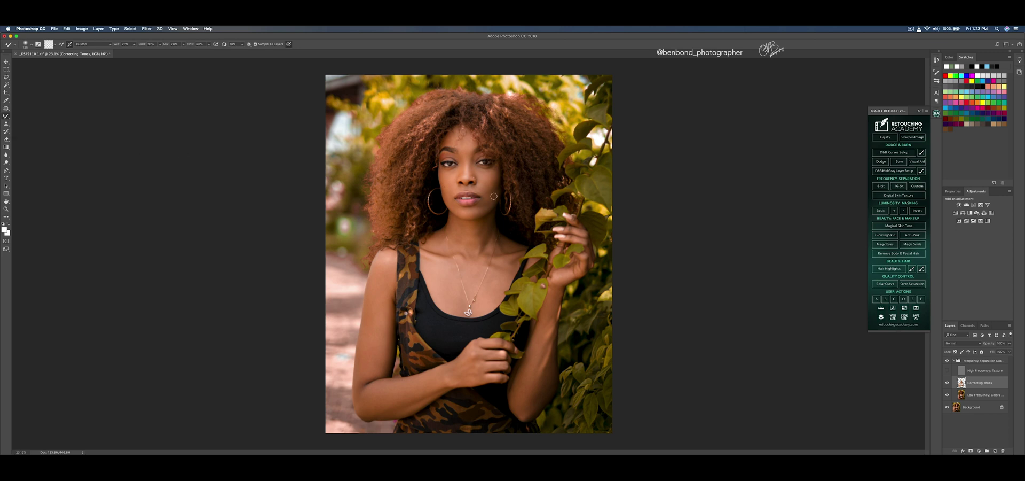
scroll(473, 143, up, 2)
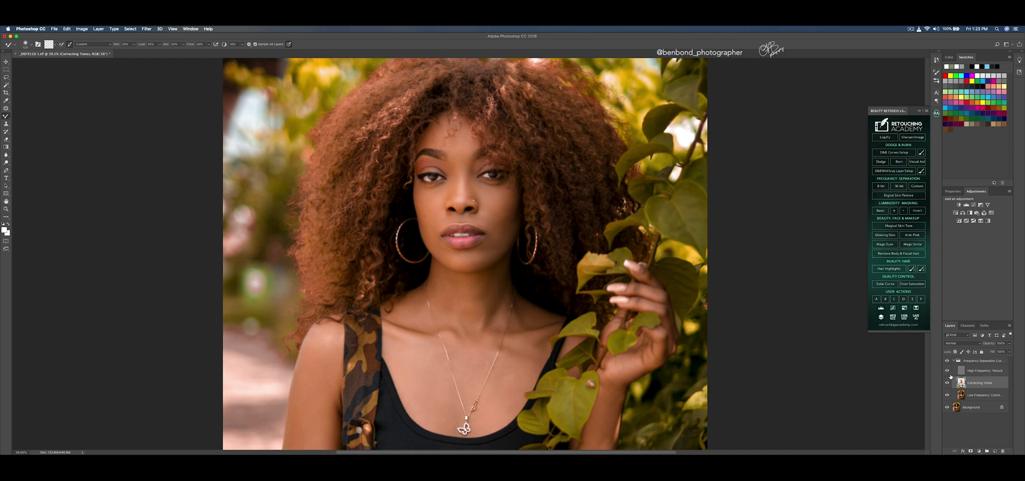
scroll(427, 190, up, 3)
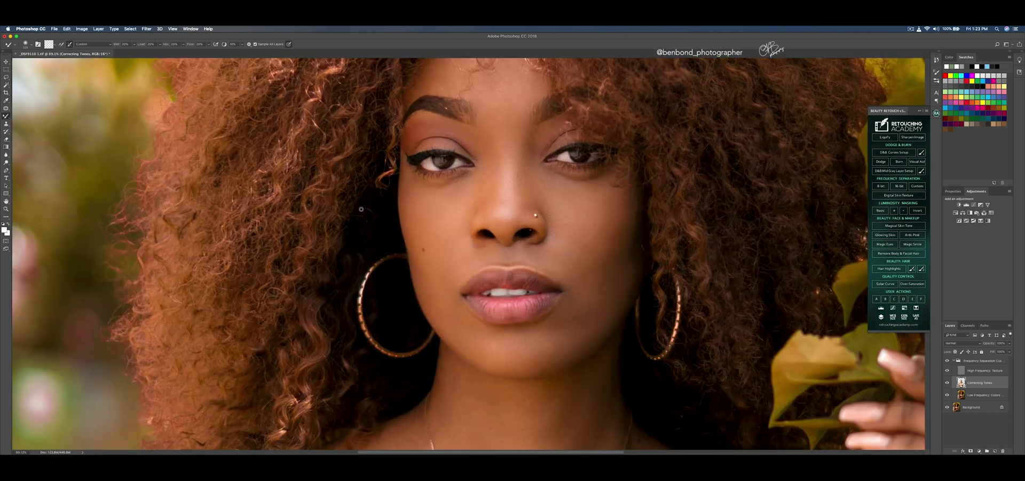
- Toggle the High Frequency texture layer off and on to compare the smoothed face with and without texture
scroll(361, 209, up, 1)
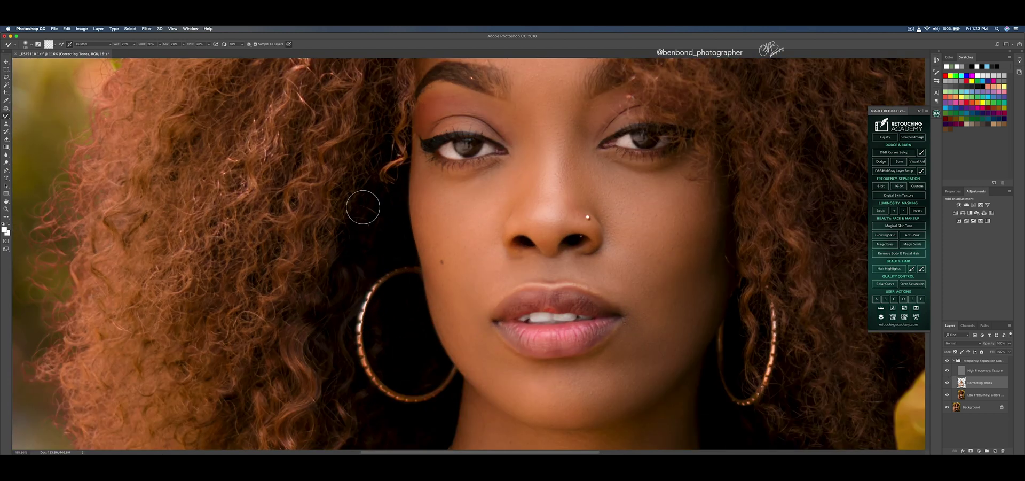
click(948, 370)
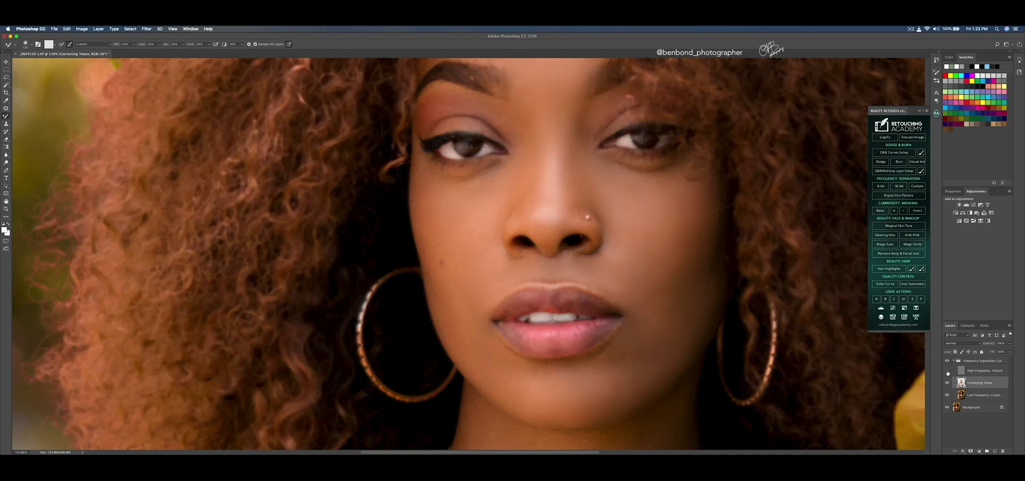
click(948, 370)
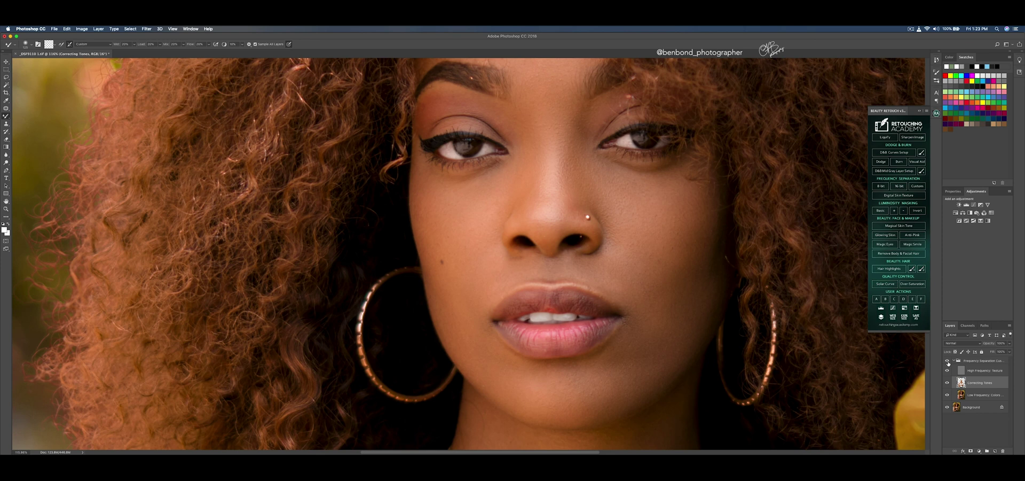
- Compare the chest and folded arm before and after smoothing by toggling the Frequency Separation group's visibility
scroll(584, 393, down, 10)
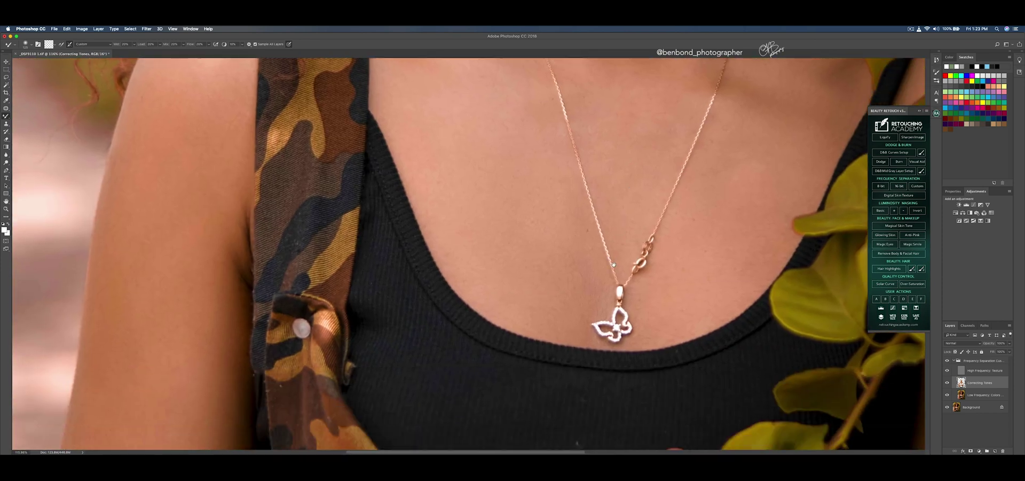
scroll(614, 264, up, 5)
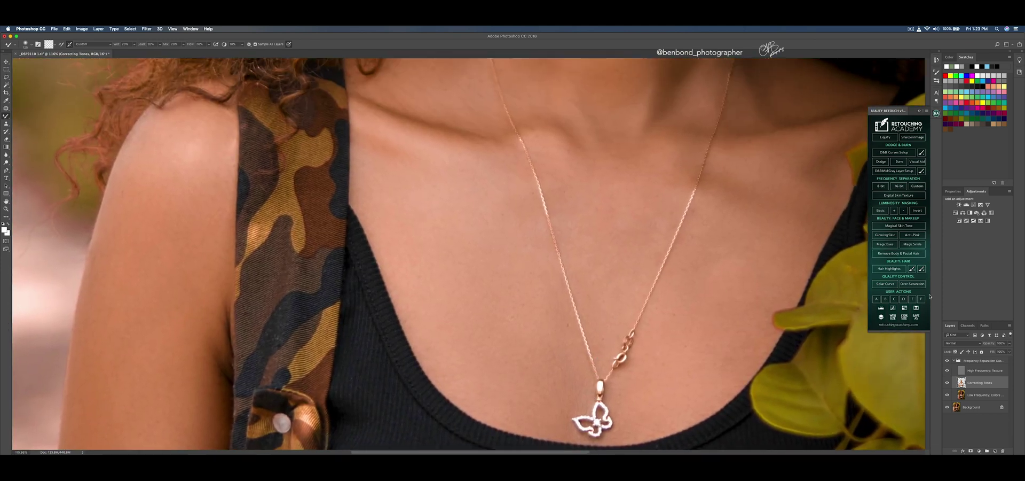
click(948, 361)
click(948, 362)
drag(377, 417, 587, 184)
drag(443, 422, 435, 305)
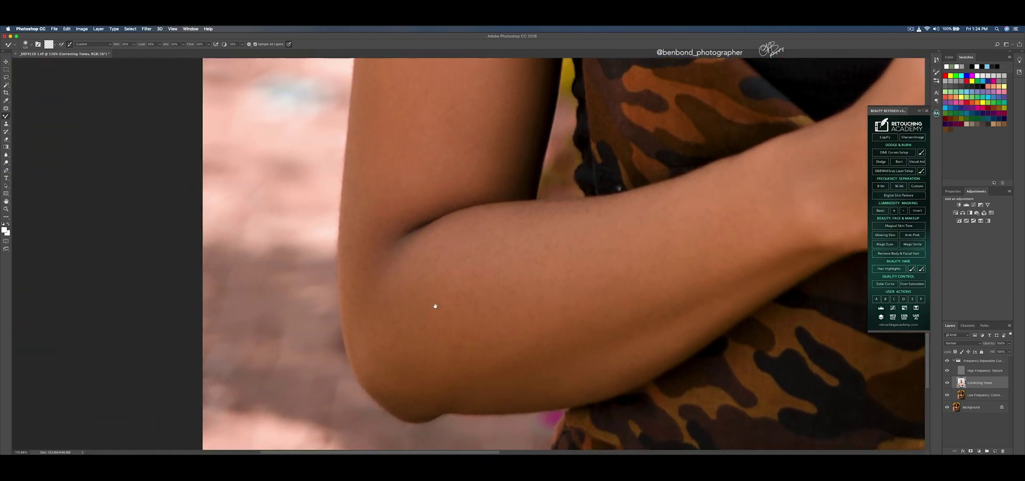
click(948, 361)
click(948, 362)
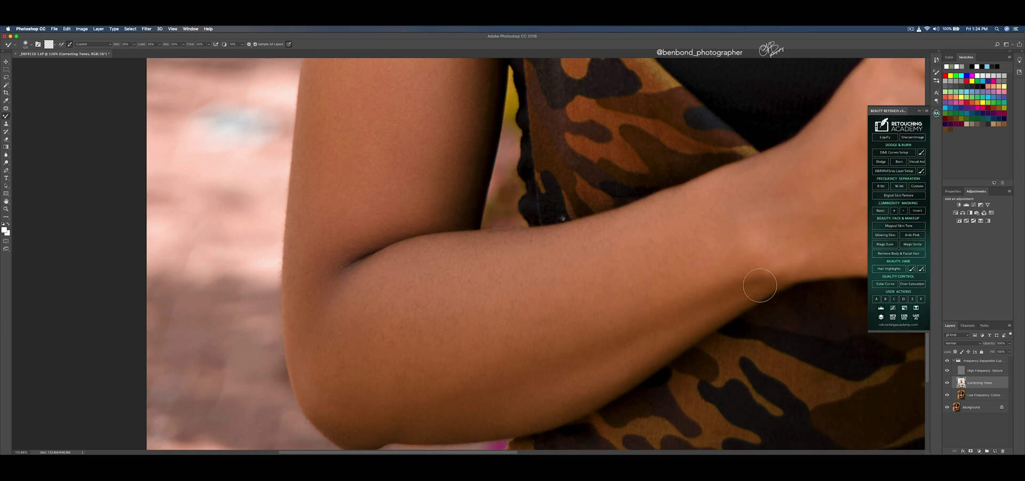
- Review the full portrait and compare the face before and after smoothing by toggling the Frequency Separation group
scroll(524, 266, down, 4)
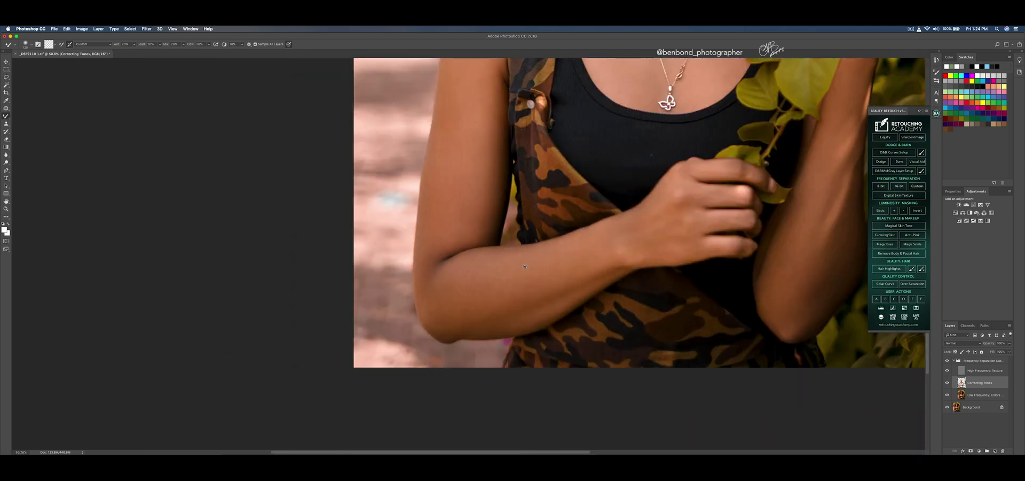
scroll(537, 280, down, 2)
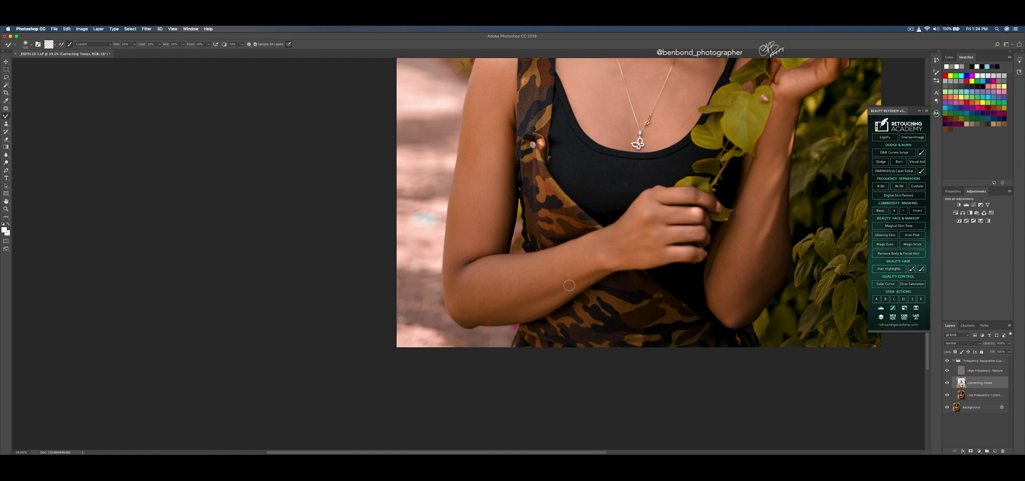
scroll(549, 205, down, 4)
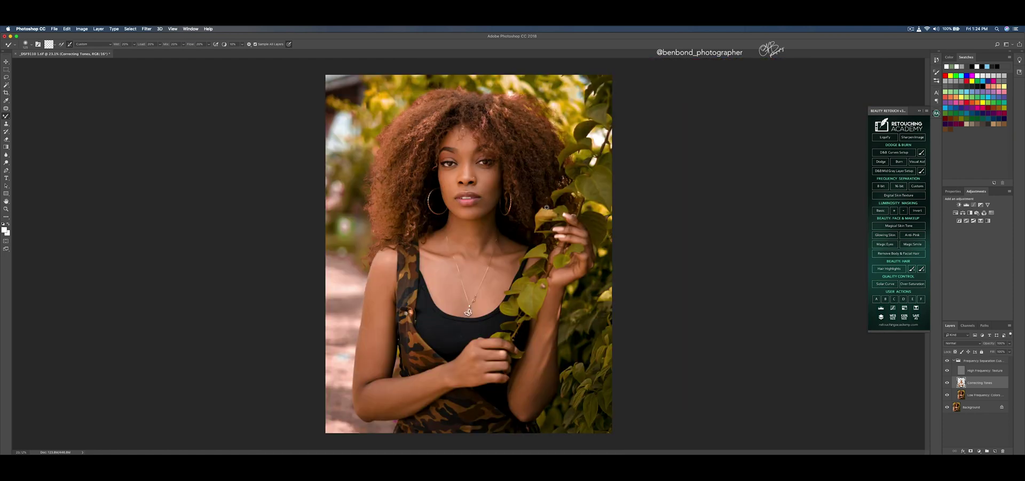
scroll(430, 177, up, 6)
scroll(474, 147, up, 2)
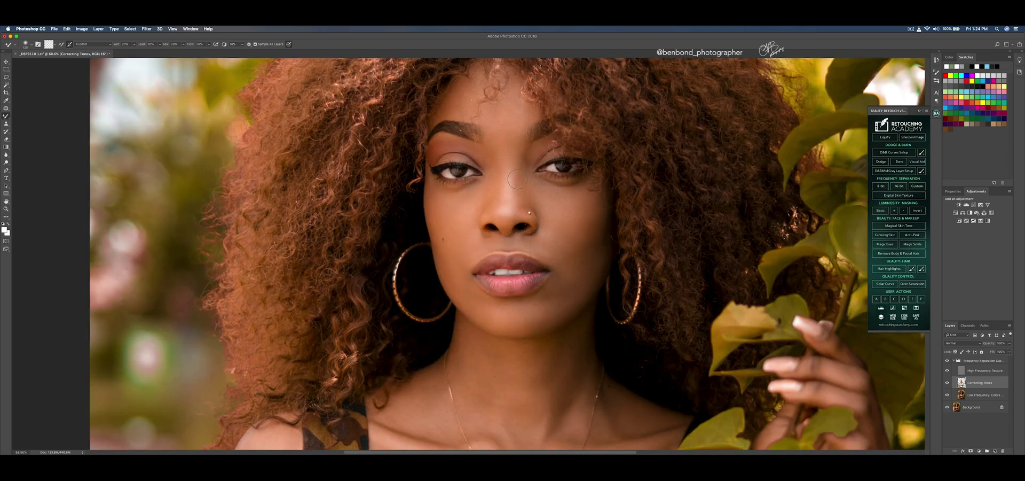
click(948, 361)
click(948, 361)
click(948, 362)
click(947, 361)
- Set up the D&B Curves layers with the whole image in view, and collapse and hide the Visual Aid group
click(6, 209)
click(161, 44)
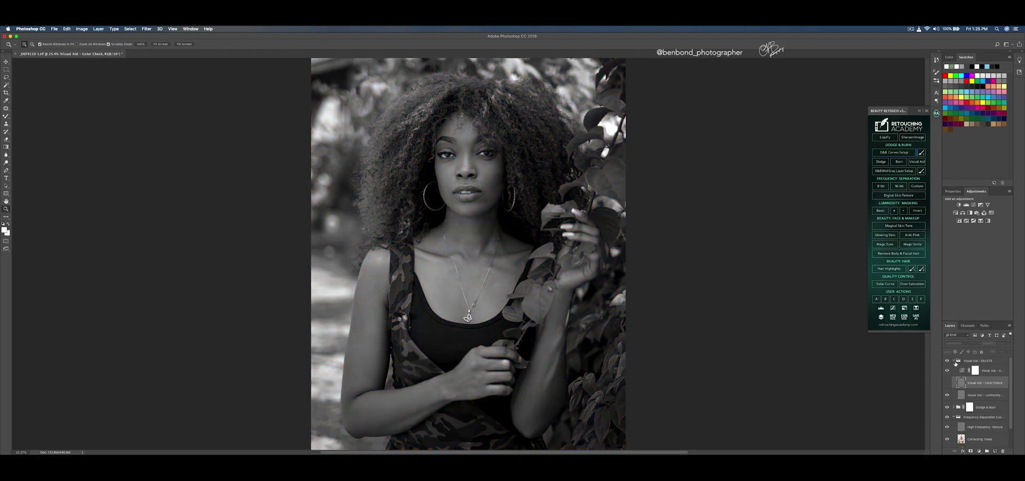
click(956, 362)
click(954, 360)
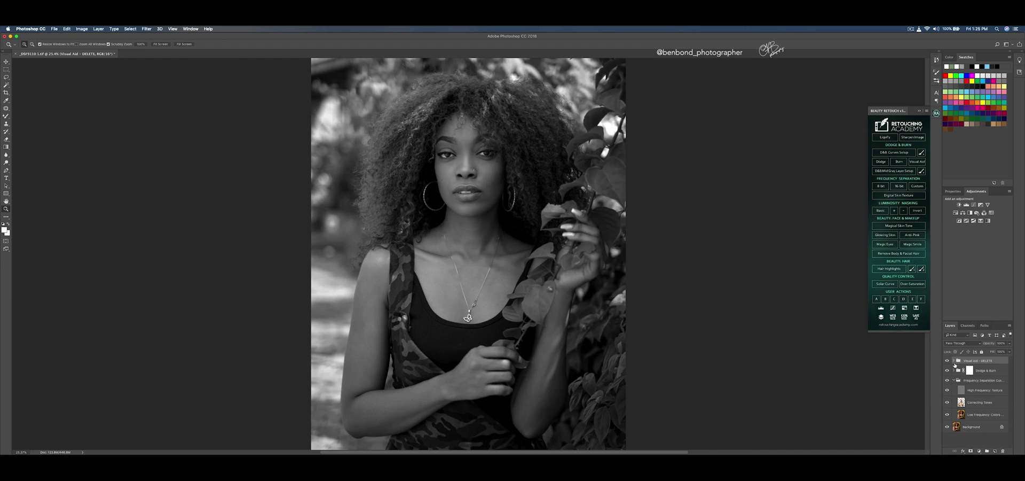
click(948, 361)
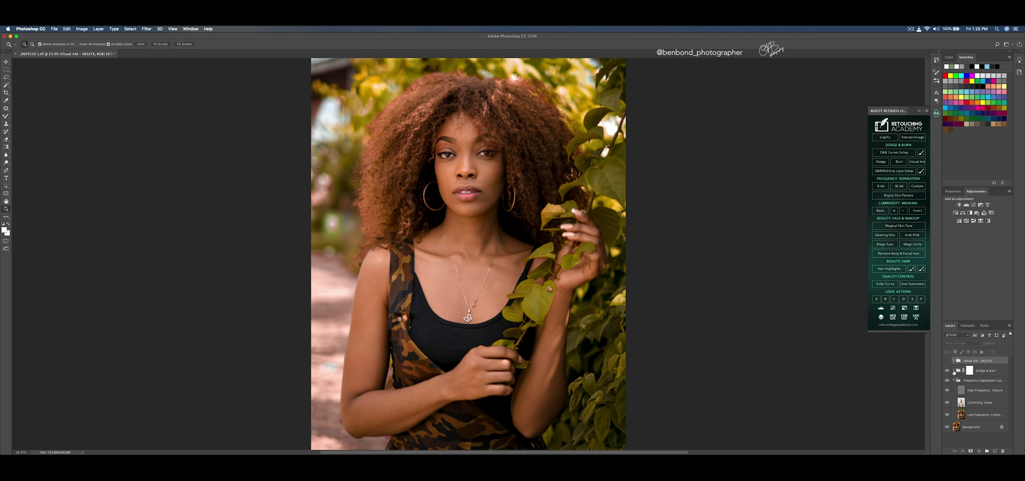
- Select the Dodge Curve layer mask inside the Dodge & Burn group and switch to the Brush Tool
click(955, 371)
click(987, 382)
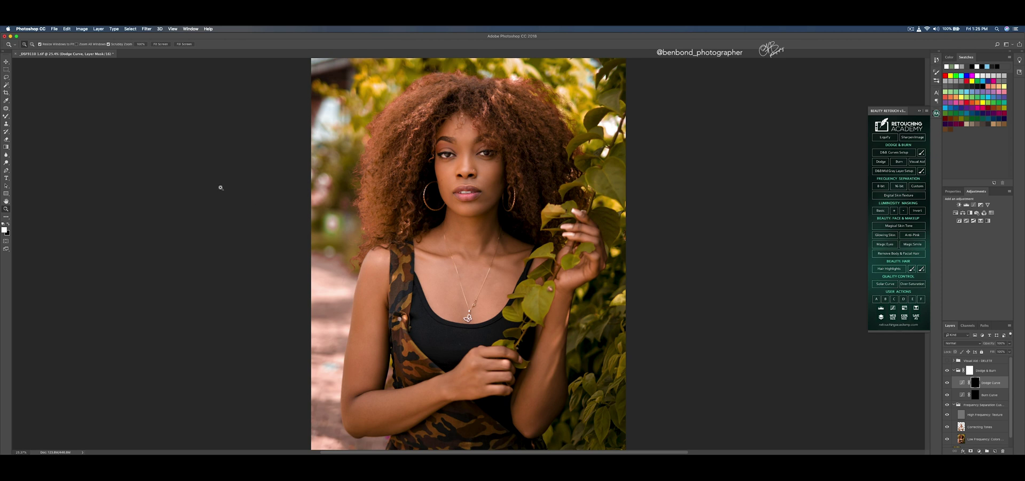
click(6, 116)
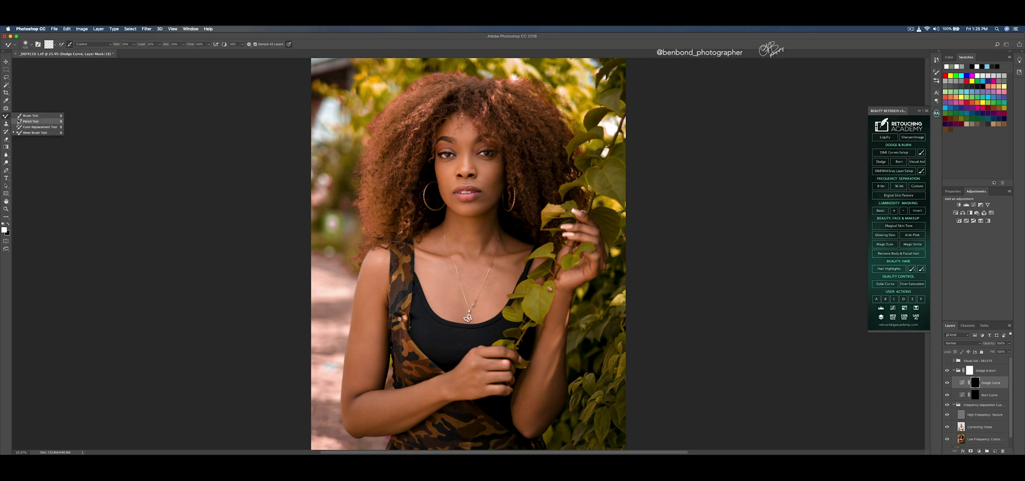
click(29, 115)
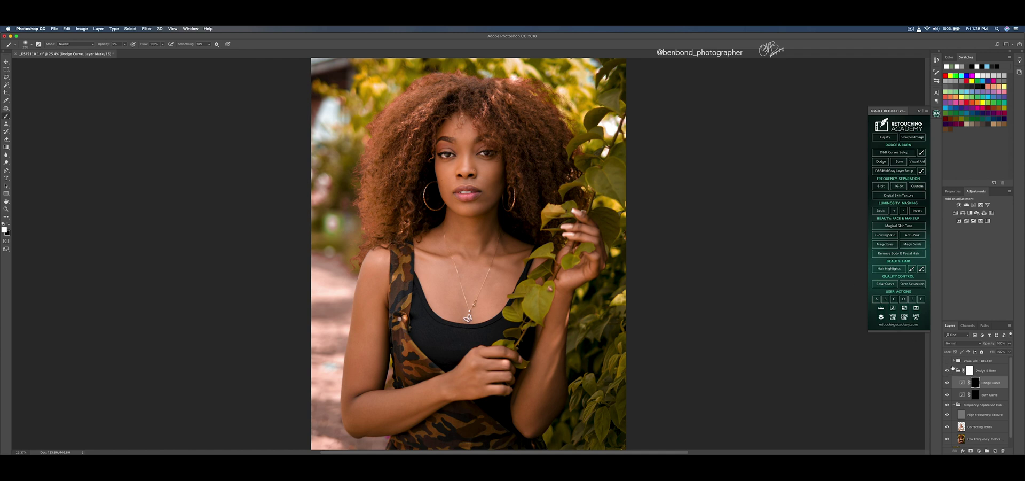
click(954, 370)
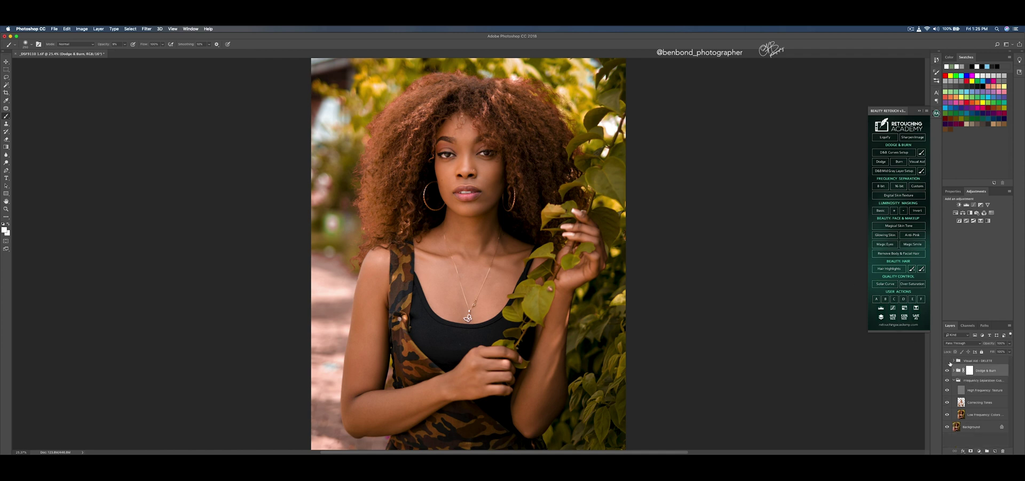
- Show the Visual Aid group for a black-and-white preview and collapse the Frequency Separation and Visual Aid groups
click(947, 361)
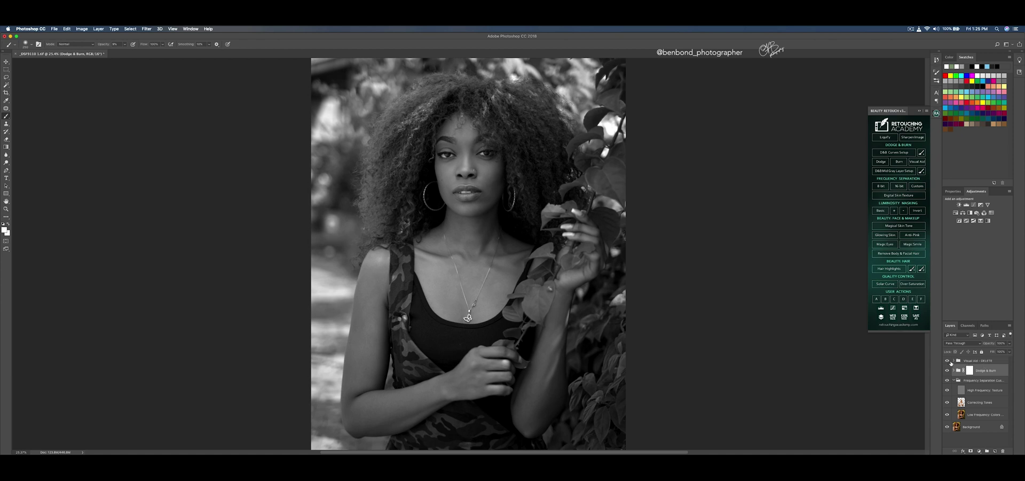
click(953, 379)
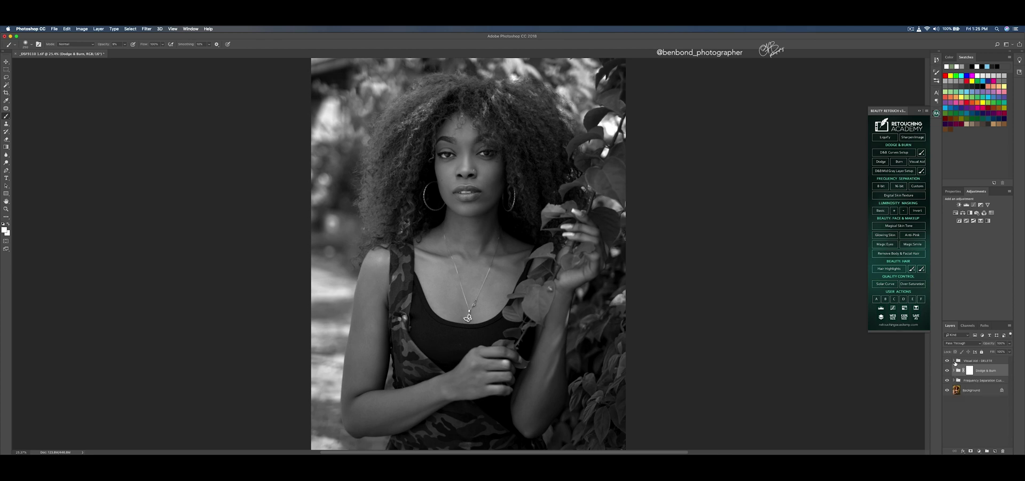
click(955, 361)
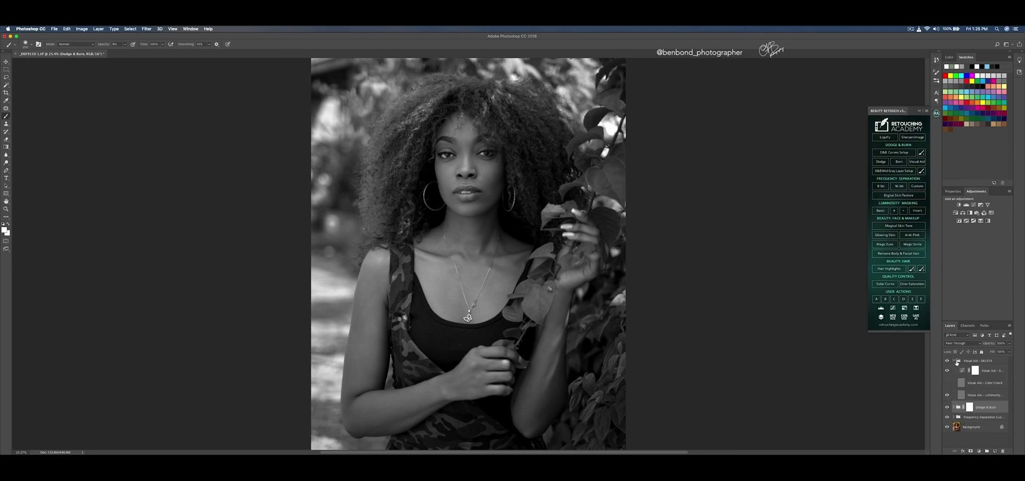
click(956, 361)
click(954, 361)
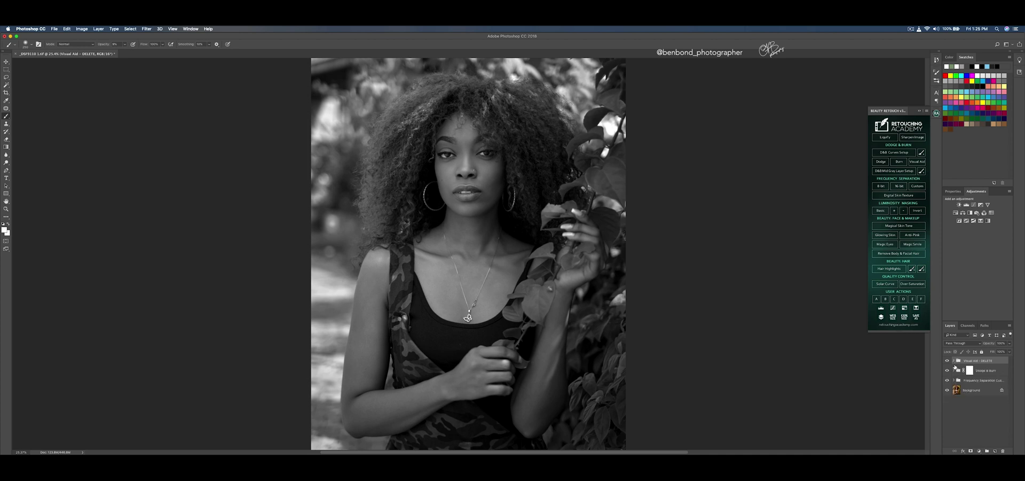
- Expand the Dodge & Burn group and target the Dodge Curve mask with the Brush Tool
click(954, 370)
click(986, 382)
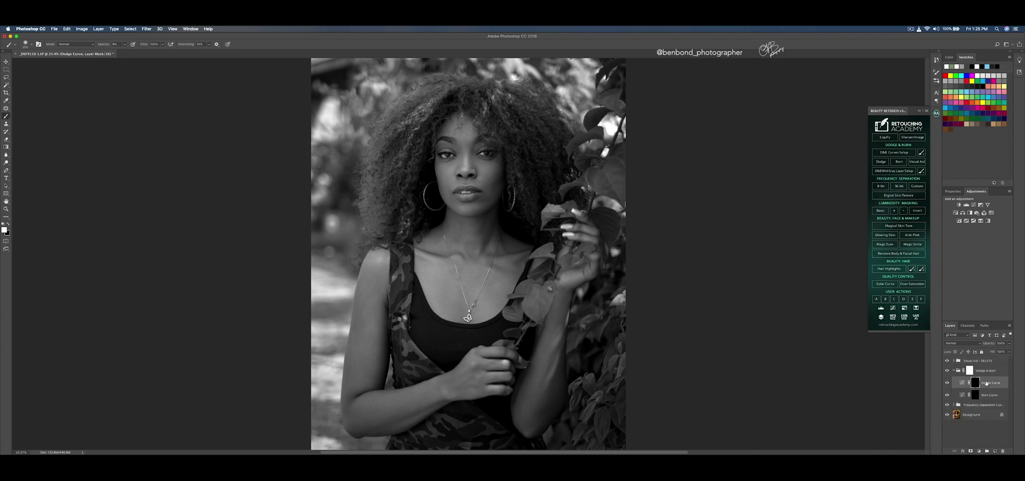
right_click(7, 117)
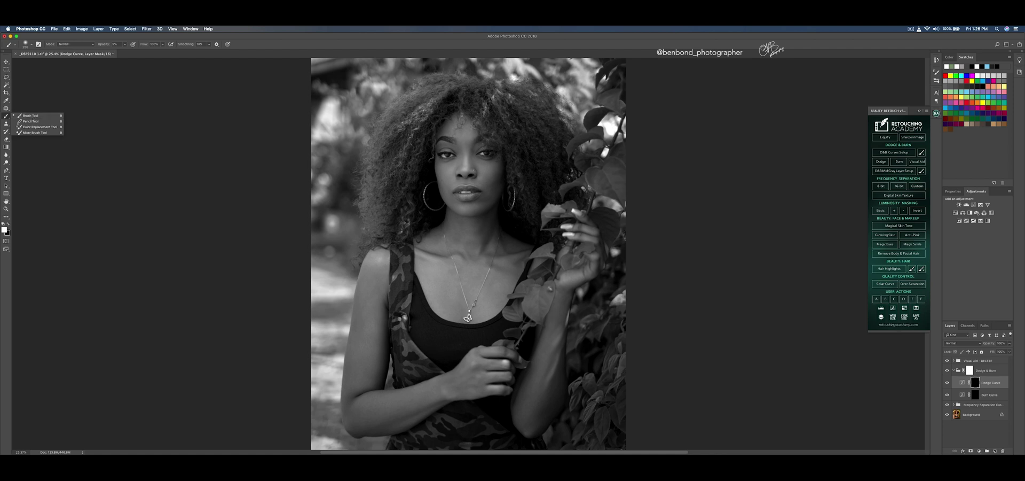
click(33, 115)
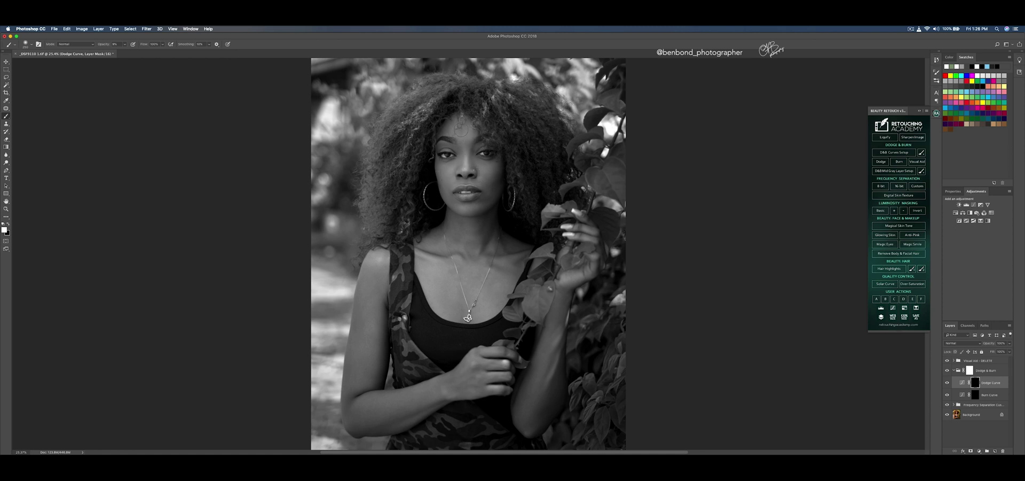
- Dodge the forehead highlights on the Dodge Curve mask with white brush strokes, varying the brush size
scroll(471, 97, up, 3)
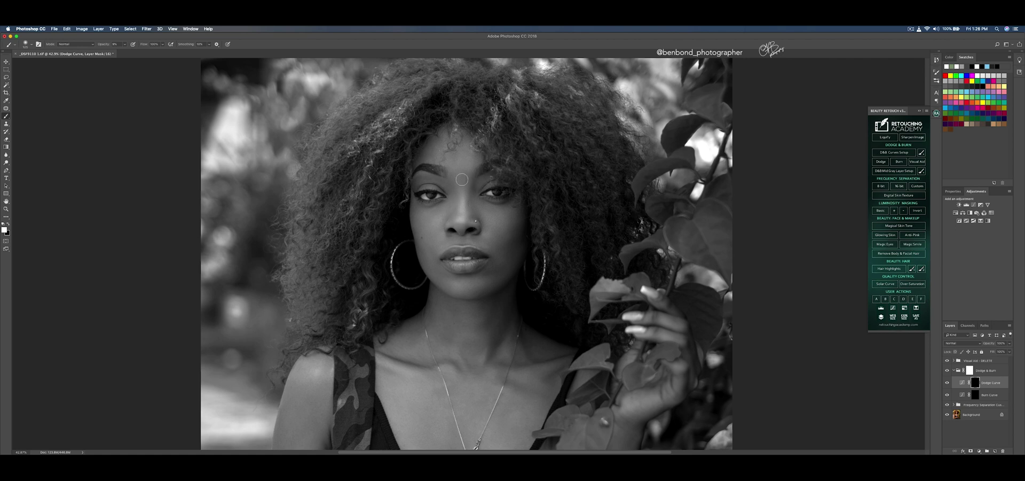
key(])
drag(444, 149, 449, 155)
key(])
drag(439, 144, 428, 159)
key(bracketleft)
key(bracketleft)
key(bracketright)
key(bracketright)
key(bracketright)
key(bracketright)
key(bracketleft)
key(bracketleft)
key(bracketleft)
key(bracketright)
- Brighten the small highlights around the nose and cheeks on the Dodge Curve mask, resizing the brush as needed
drag(586, 117, 619, 155)
key(bracketright)
mouse_move(541, 109)
mouse_down()
mouse_move(556, 130)
mouse_move(515, 105)
mouse_move(556, 181)
mouse_move(543, 203)
mouse_move(586, 302)
mouse_up()
key(bracketleft)
drag(489, 211, 503, 219)
key(bracketleft)
key(bracketleft)
key(bracketright)
key(bracketright)
key(bracketright)
- Paint dodge strokes along the collarbone, upper chest and neighbouring skin highlights, adjusting the brush size
drag(515, 349, 479, 388)
mouse_move(415, 333)
mouse_down()
mouse_move(470, 325)
mouse_move(450, 322)
mouse_up()
key(bracketleft)
key(bracketleft)
key(bracketleft)
key(bracketright)
key(bracketright)
key(bracketright)
key(bracketright)
drag(430, 159, 426, 178)
drag(519, 214, 524, 216)
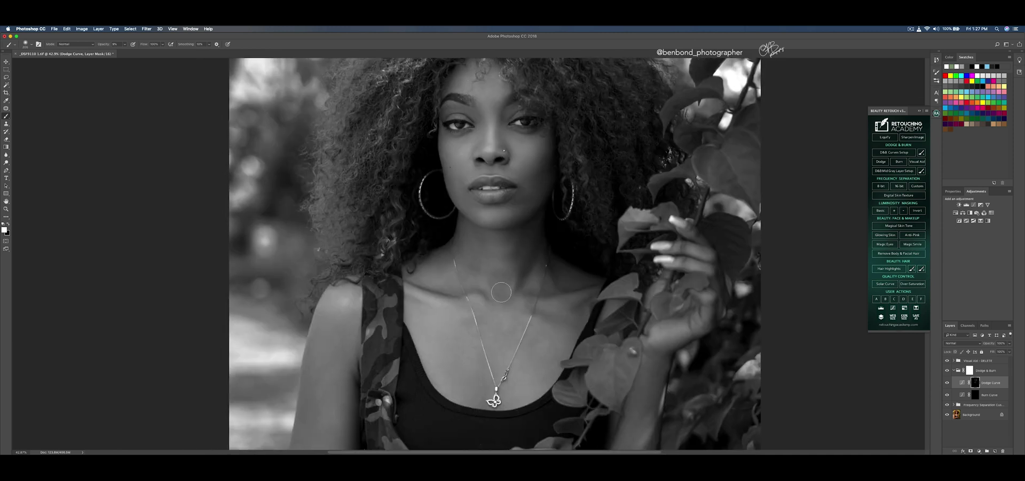
- Dodge the highlights on the bare shoulder and the chest skin beside the necklace
key(])
drag(341, 297, 338, 304)
key([)
drag(554, 325, 566, 362)
drag(346, 371, 408, 252)
- Brighten the highlights along the folded arm on the Dodge Curve mask, adjusting the brush size
key(])
key(])
key(])
key(])
key(])
key([)
key([)
key([)
mouse_move(510, 395)
mouse_down()
mouse_move(471, 417)
mouse_move(524, 404)
mouse_move(517, 399)
mouse_up()
drag(590, 358, 625, 268)
key(])
mouse_move(457, 353)
mouse_down()
mouse_move(487, 362)
mouse_move(448, 378)
mouse_up()
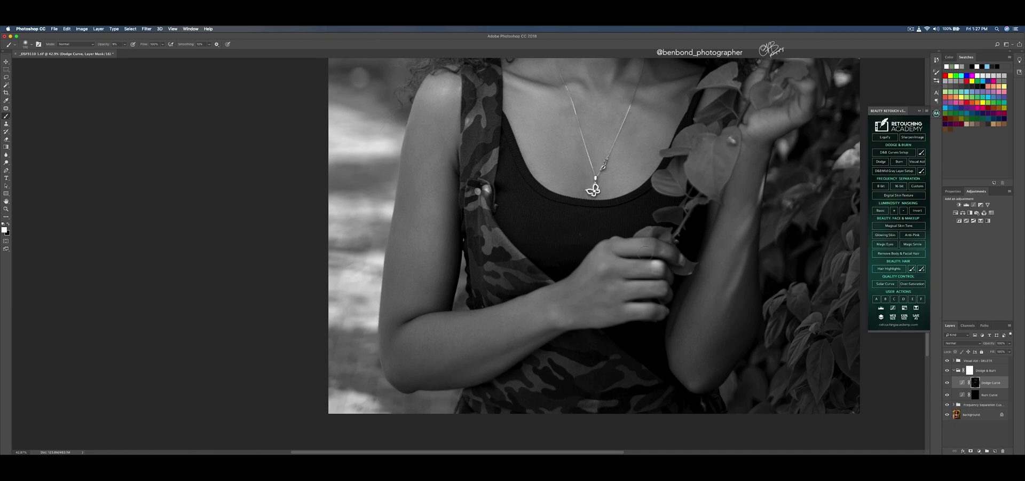
- Dodge the highlights down the length of the raised forearm with a larger brush
key(])
drag(752, 175, 735, 201)
key(])
key(])
mouse_move(736, 230)
mouse_down()
mouse_move(714, 276)
mouse_move(719, 305)
mouse_up()
drag(577, 339, 528, 428)
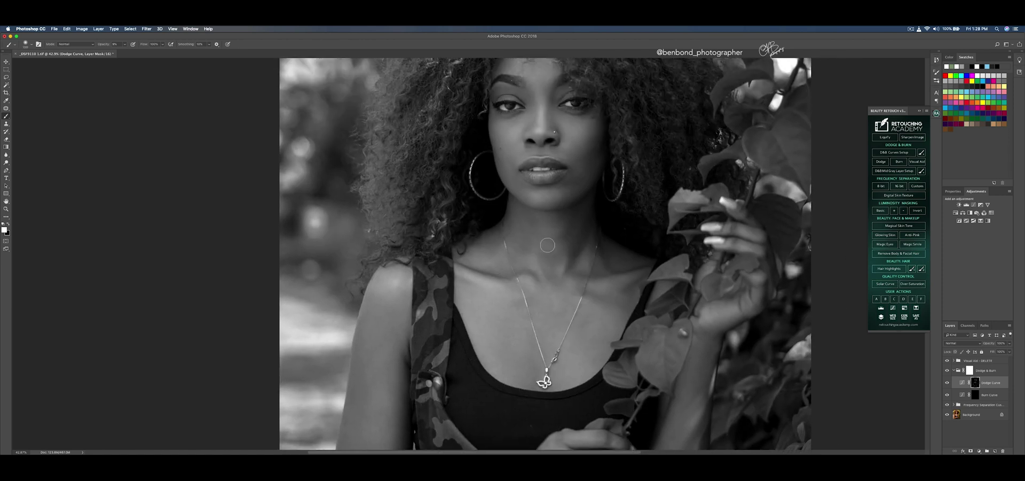
- Refine the dodged highlights on the forehead and face with brushes of varying size
scroll(548, 248, up, 5)
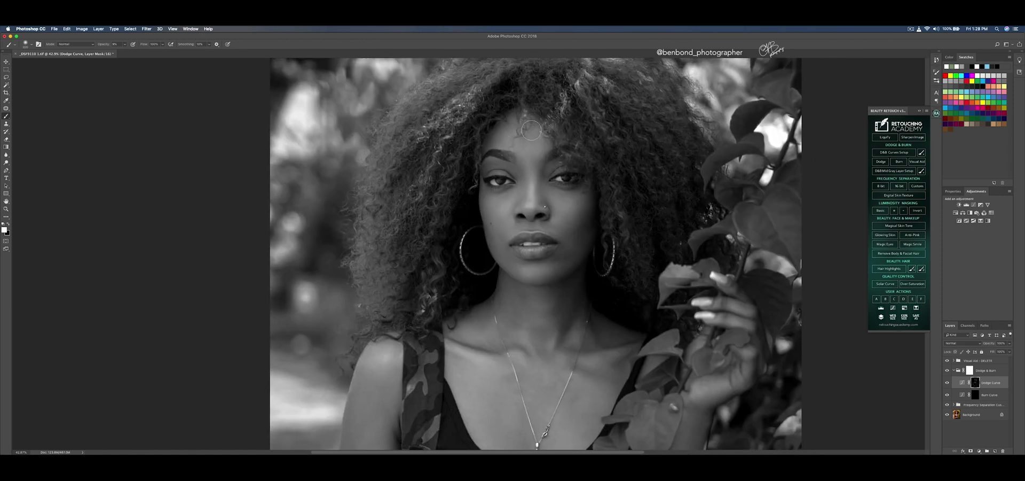
key(bracketleft)
key(bracketleft)
key(bracketleft)
key(bracketleft)
key(bracketright)
key(bracketright)
key(bracketright)
key(bracketright)
key(bracketright)
key(bracketright)
- Add broader dodge strokes to the folded forearm and the remaining body highlights, resizing the brush as needed
scroll(548, 177, down, 6)
scroll(446, 387, up, 3)
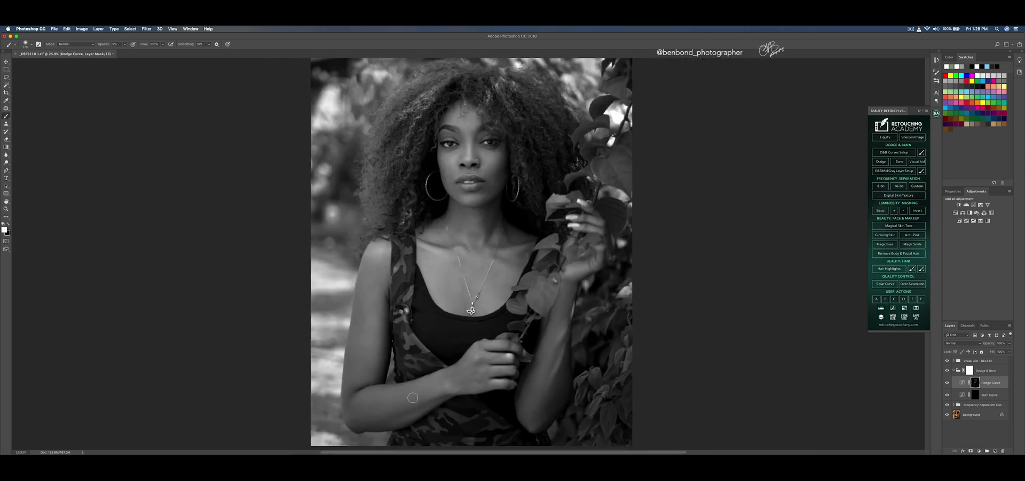
mouse_move(414, 398)
mouse_down()
mouse_move(399, 423)
mouse_move(411, 395)
mouse_move(367, 388)
mouse_up()
key(bracketleft)
key(bracketleft)
key(bracketleft)
drag(423, 297, 443, 331)
key(bracketright)
key(bracketright)
mouse_move(410, 135)
mouse_down()
mouse_move(402, 111)
mouse_move(414, 127)
mouse_move(407, 164)
mouse_up()
key(bracketright)
key(bracketright)
key(bracketleft)
key(bracketleft)
mouse_move(409, 200)
mouse_down()
mouse_move(429, 125)
mouse_move(464, 83)
mouse_move(530, 111)
mouse_move(535, 135)
mouse_move(526, 130)
mouse_up()
- Compare the portrait with and without dodging by toggling the Dodge & Burn group, and review the whole image
scroll(475, 113, up, 3)
scroll(475, 113, up, 1)
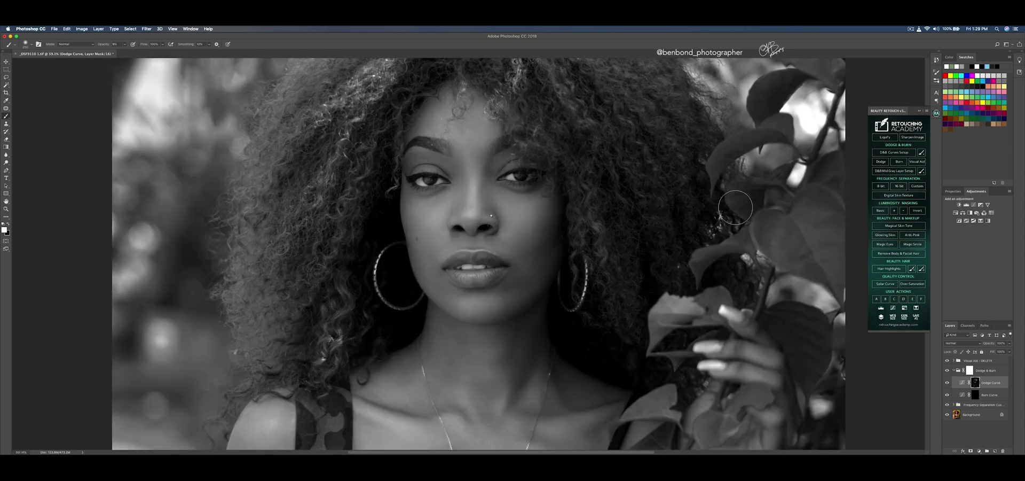
click(948, 370)
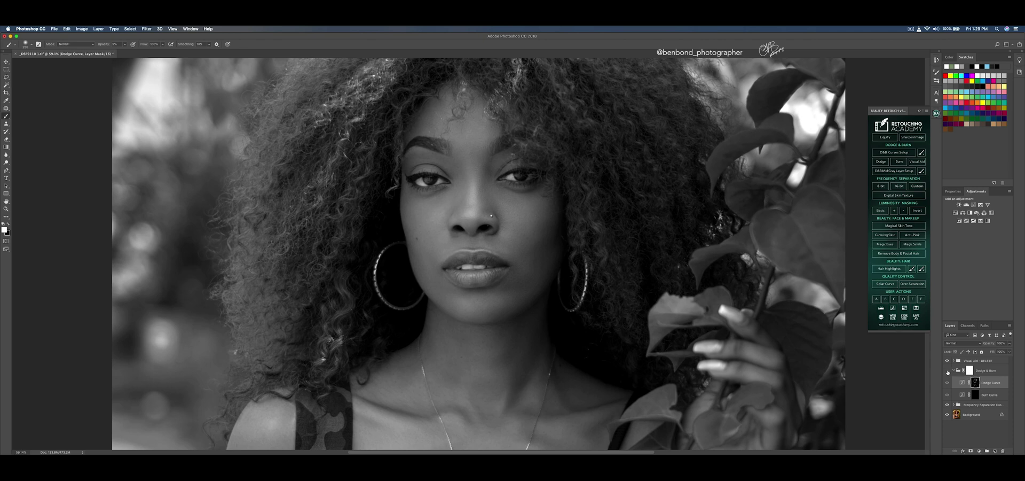
click(948, 371)
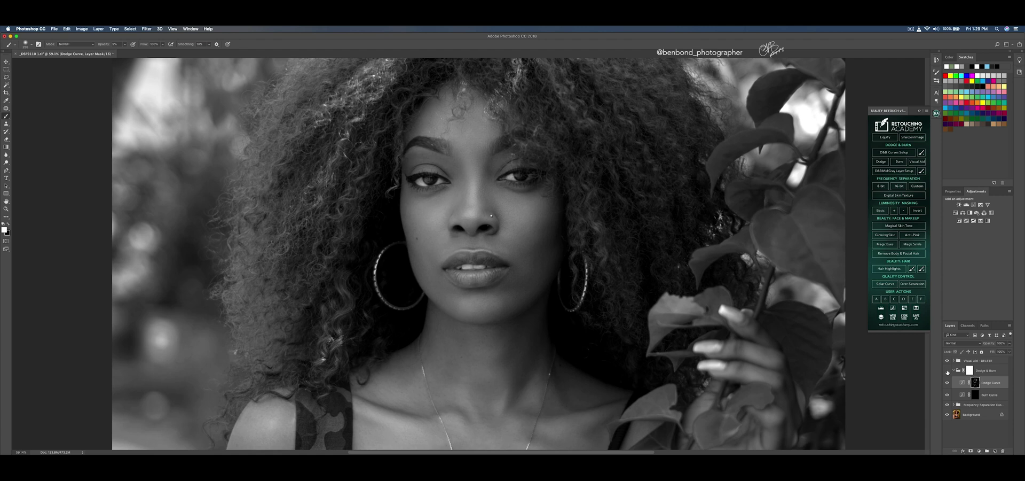
click(948, 370)
click(948, 371)
click(948, 371)
click(947, 371)
click(947, 371)
click(948, 371)
key(super+0)
scroll(558, 210, down, 5)
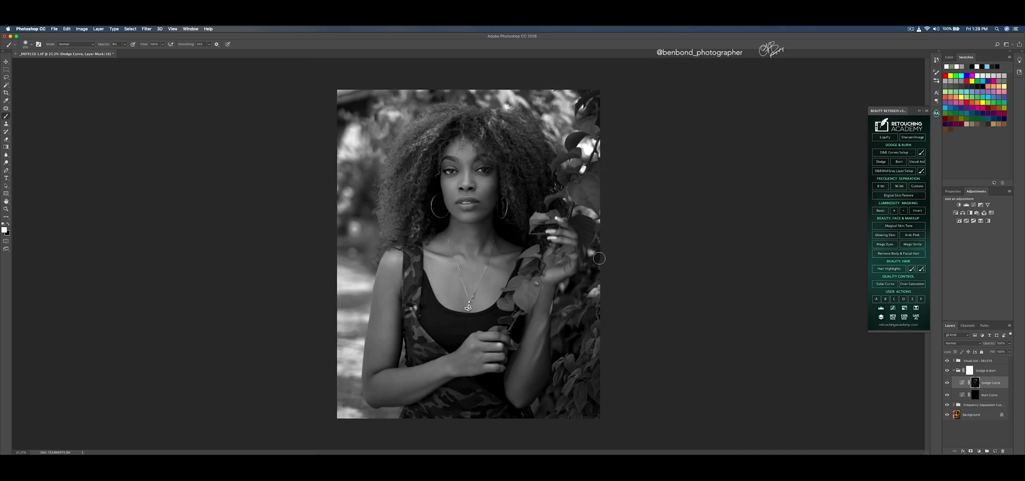
- On the Burn Curve mask, burn the hair shadows beside the face, adjusting the brush size as needed
key([)
key([)
key(])
key(])
key(])
click(988, 395)
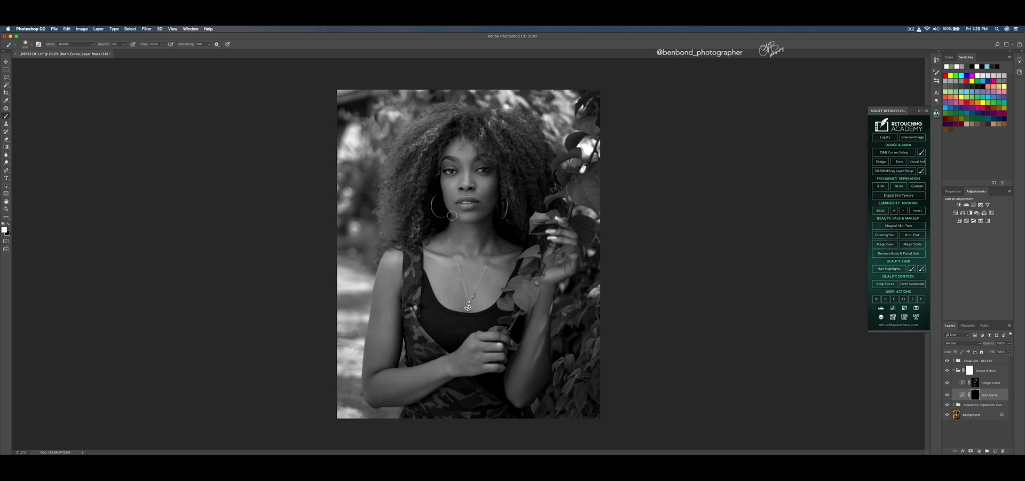
scroll(492, 177, up, 3)
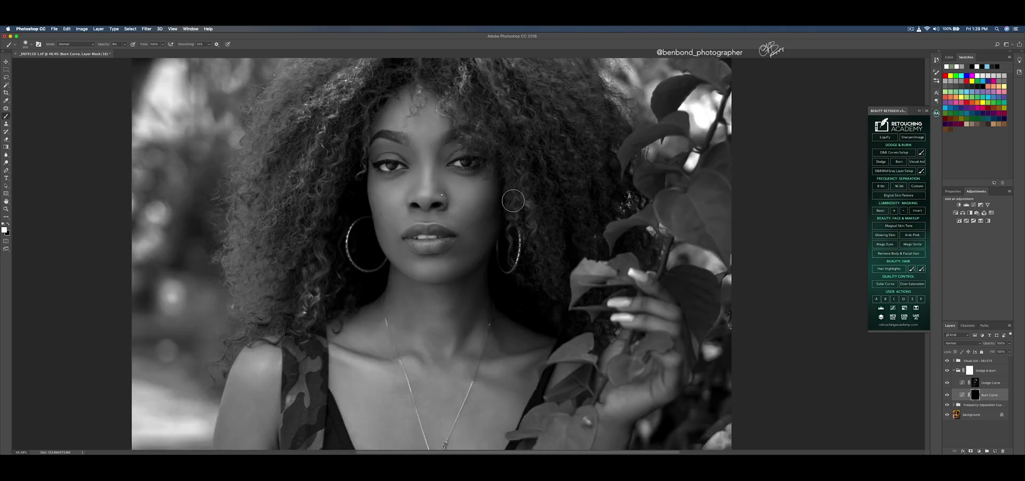
key(bracketleft)
key(bracketleft)
key(bracketleft)
mouse_move(499, 163)
mouse_down()
mouse_move(495, 222)
mouse_move(496, 177)
mouse_move(505, 231)
mouse_move(507, 215)
mouse_move(532, 232)
mouse_move(536, 166)
mouse_move(566, 224)
mouse_move(577, 226)
mouse_move(596, 188)
mouse_up()
key(bracketright)
key(bracketright)
mouse_move(571, 143)
mouse_down()
mouse_move(536, 105)
mouse_move(514, 154)
mouse_move(540, 213)
mouse_move(519, 237)
mouse_move(497, 175)
mouse_move(486, 220)
mouse_move(496, 206)
mouse_up()
- Burn the shadows on the neck and around both collarbones with brushes of varying size
key(bracketleft)
key(bracketleft)
key(bracketleft)
key(bracketleft)
key(bracketright)
key(bracketright)
key(bracketleft)
key(bracketleft)
key(bracketleft)
key(bracketleft)
key(bracketright)
key(bracketright)
key(bracketright)
drag(479, 316, 479, 347)
drag(531, 367, 479, 365)
key(bracketleft)
key(bracketright)
key(bracketright)
drag(395, 352, 339, 340)
- Deepen the hair shadows on both sides of the head with broad burn strokes
scroll(406, 261, down, 5)
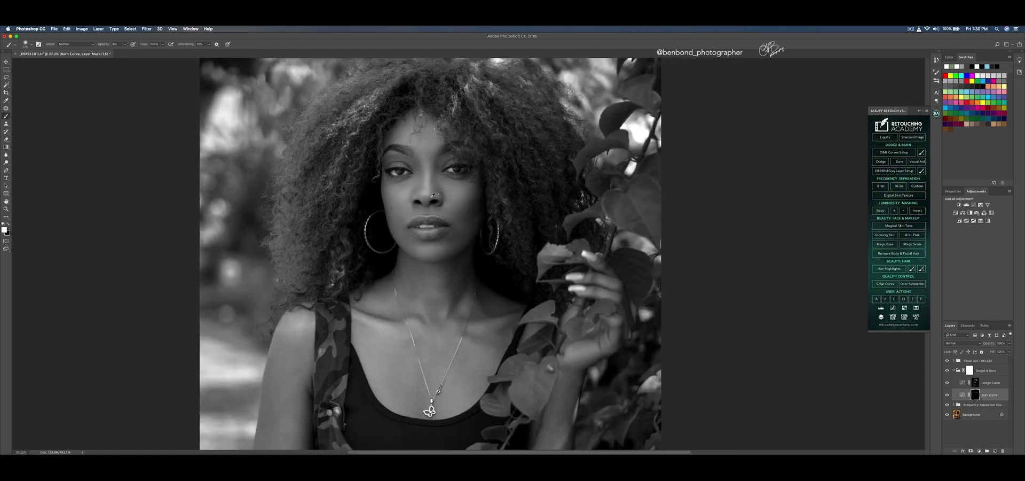
scroll(426, 117, up, 1)
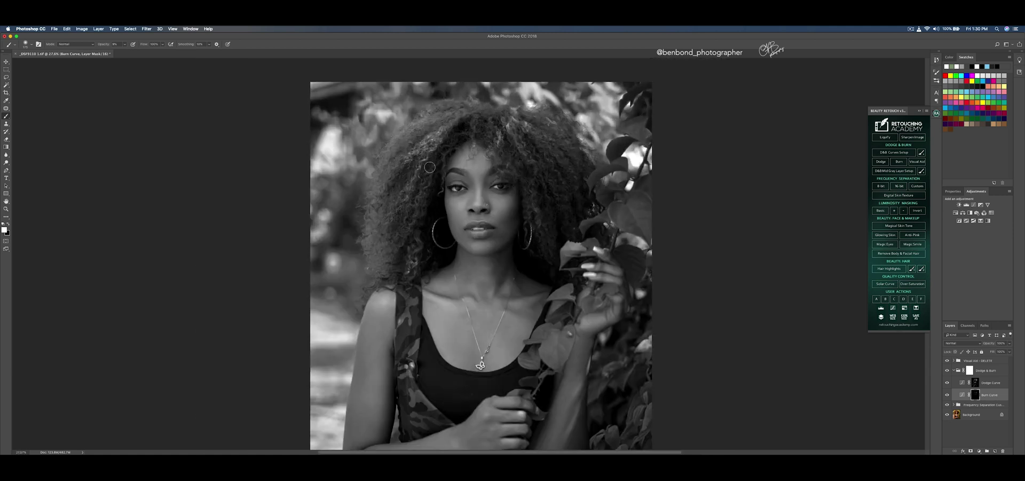
mouse_move(390, 193)
mouse_down()
mouse_move(425, 135)
mouse_move(417, 140)
mouse_move(444, 122)
mouse_up()
mouse_move(519, 135)
mouse_down()
mouse_move(541, 139)
mouse_move(537, 122)
mouse_move(587, 184)
mouse_move(551, 158)
mouse_move(570, 199)
mouse_move(541, 173)
mouse_move(542, 207)
mouse_up()
key(])
key([)
key([)
- Burn the shadow areas of the upper body, the raised forearm and the folded arm, resizing the brush
scroll(411, 279, down, 5)
mouse_move(411, 279)
mouse_down()
mouse_move(449, 368)
mouse_move(398, 389)
mouse_move(441, 383)
mouse_move(544, 398)
mouse_move(603, 294)
mouse_move(583, 279)
mouse_move(489, 284)
mouse_up()
key(bracketleft)
key(bracketleft)
key(bracketright)
key(bracketright)
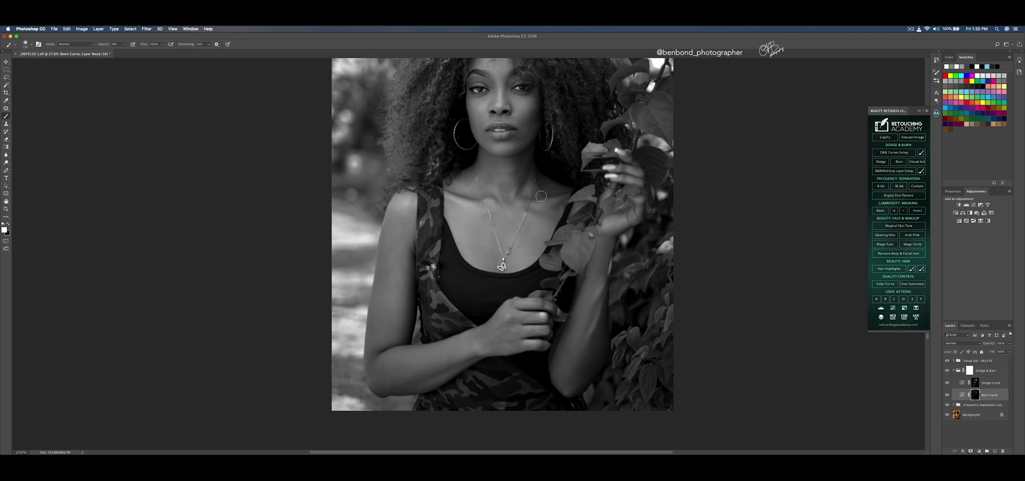
drag(610, 239, 596, 329)
mouse_move(417, 306)
mouse_down()
mouse_move(439, 374)
mouse_move(471, 362)
mouse_up()
key(bracketleft)
key(bracketleft)
- Collapse the Dodge & Burn group and compare the close-up portrait with the group hidden and shown
scroll(524, 96, up, 5)
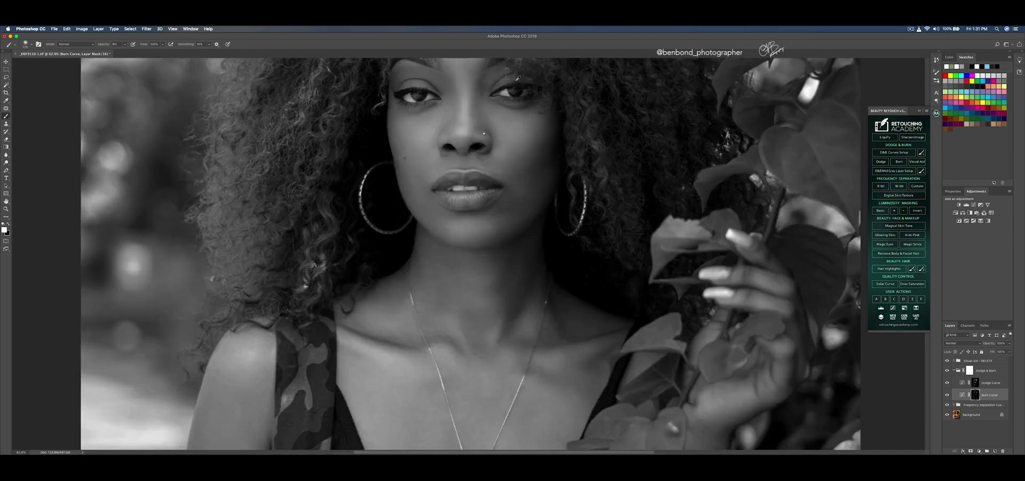
click(954, 370)
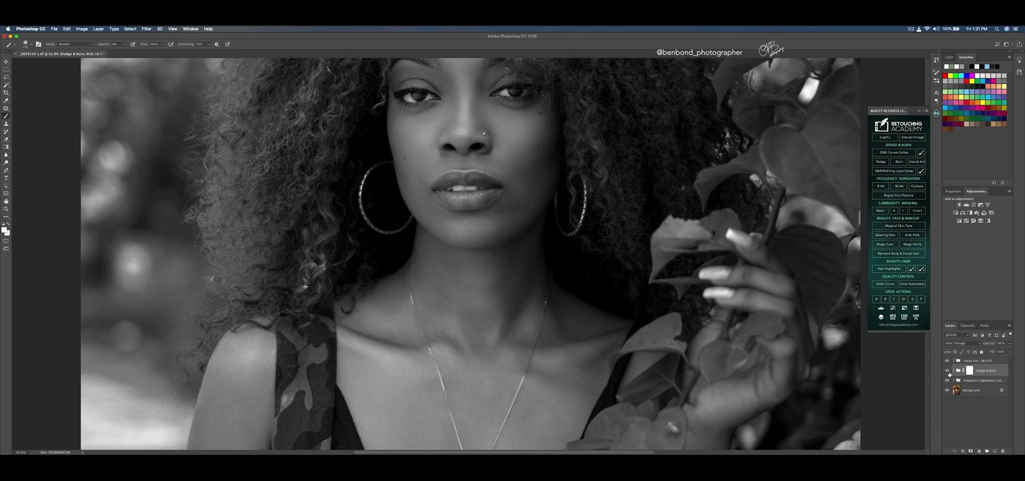
click(947, 370)
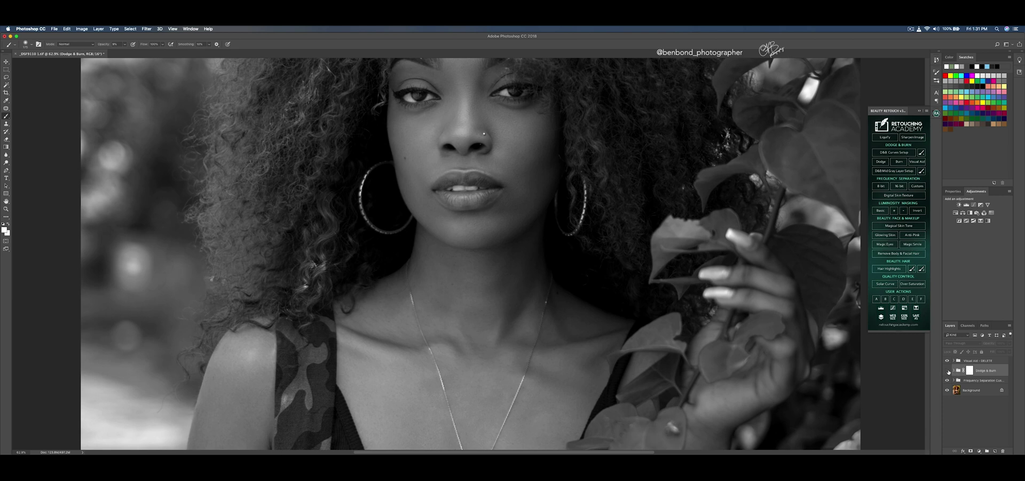
click(947, 370)
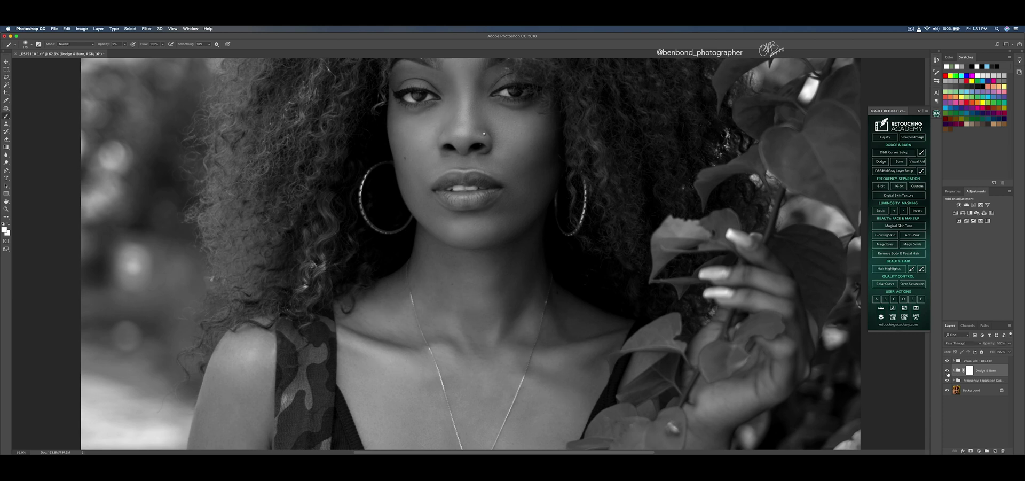
click(948, 370)
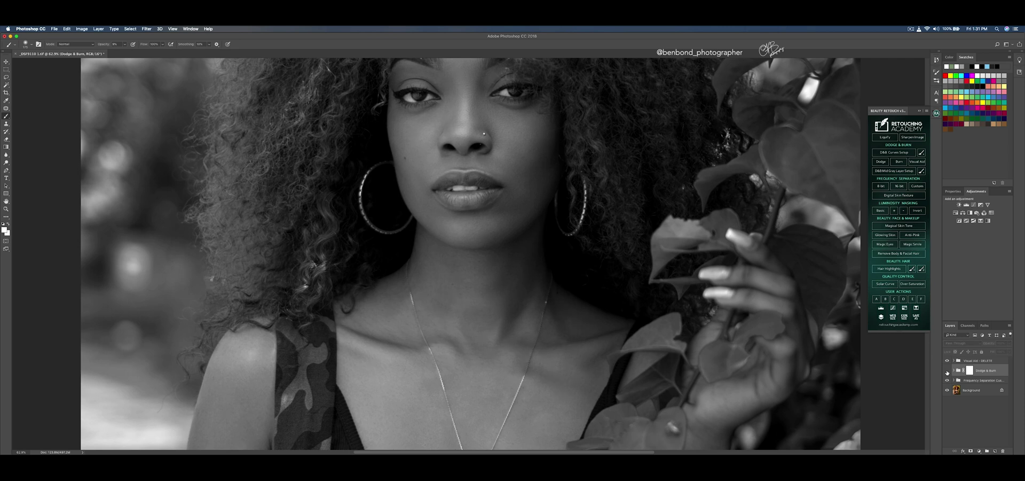
click(948, 371)
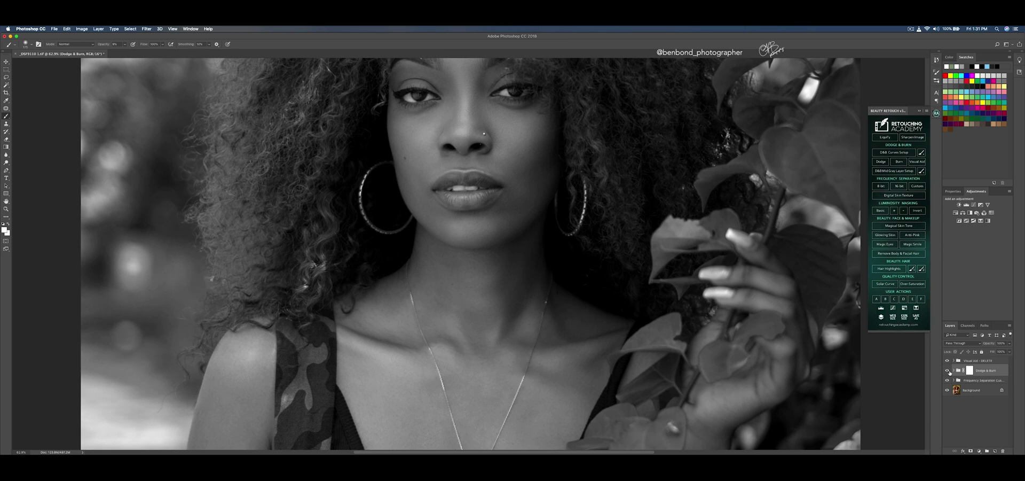
click(947, 370)
- Delete the Visual Aid group and compare the color image with the Dodge & Burn group hidden and shown
click(975, 364)
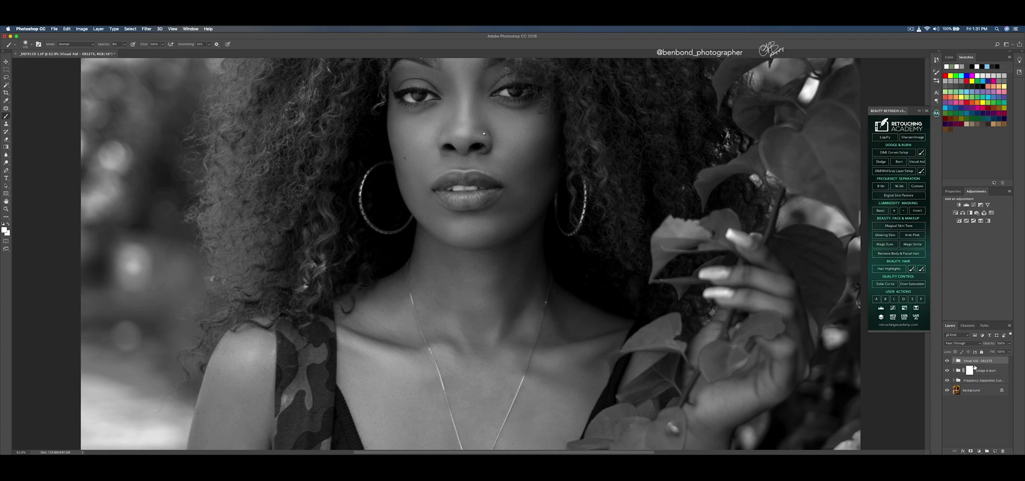
key(Delete)
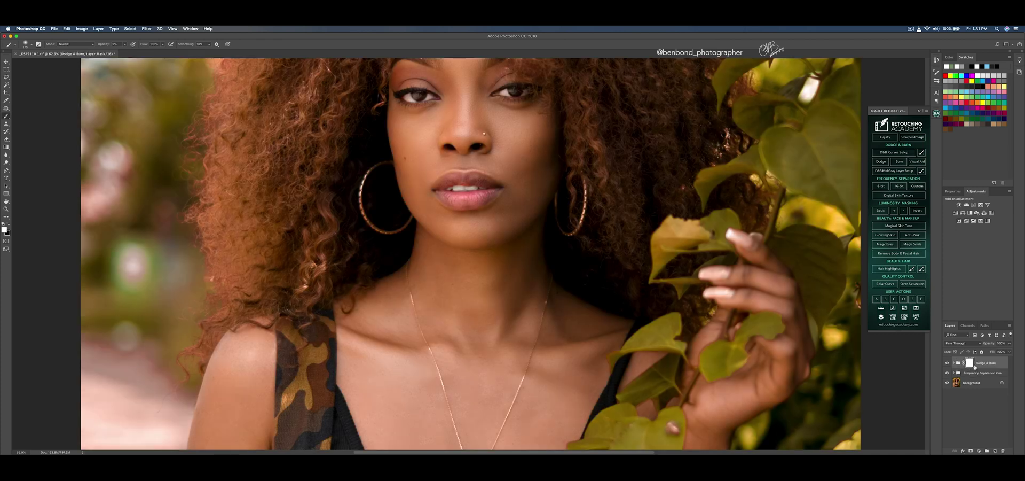
click(947, 363)
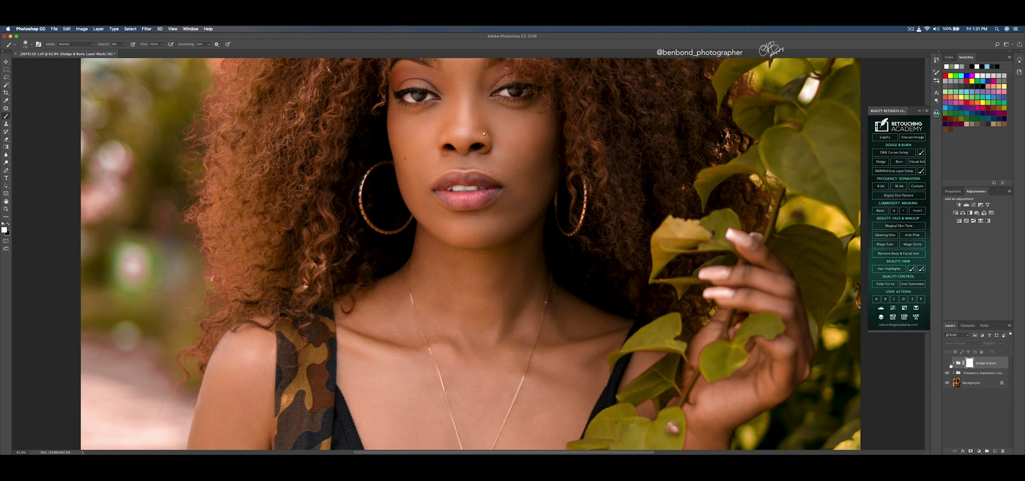
click(948, 363)
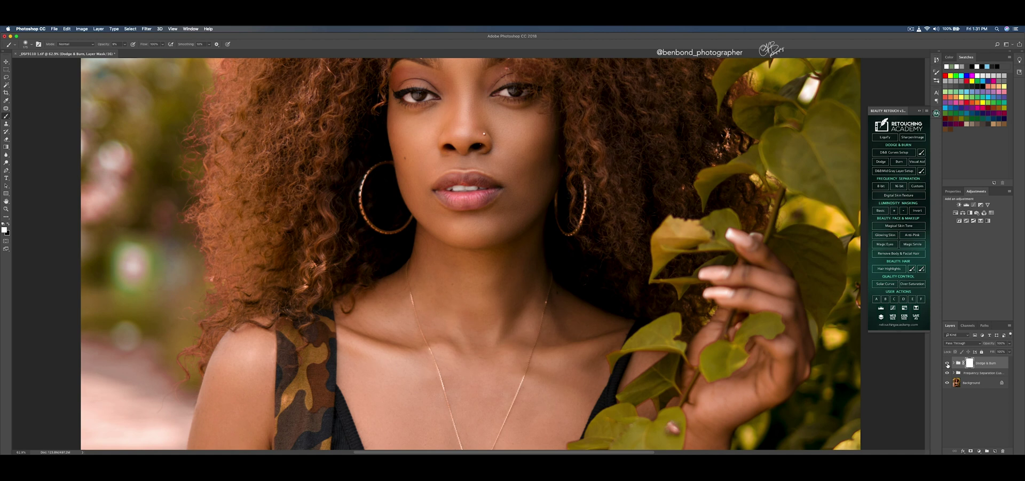
- Compare the whole image and the face with and without the Dodge & Burn and Frequency Separation groups
click(6, 208)
click(159, 44)
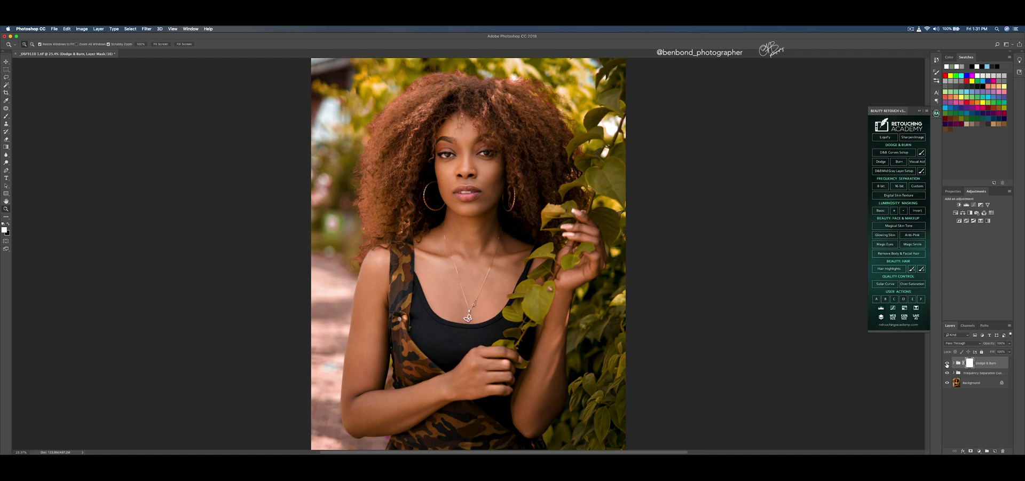
click(948, 363)
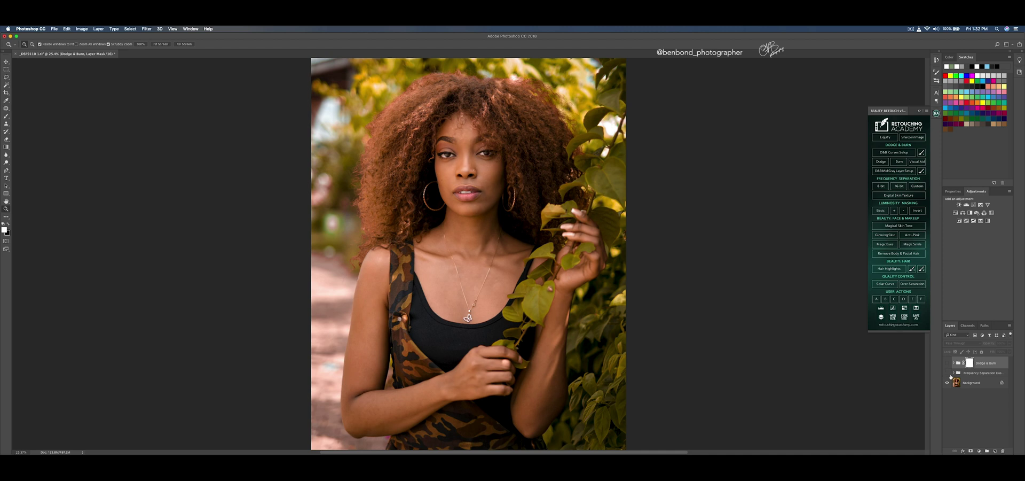
scroll(470, 127, up, 5)
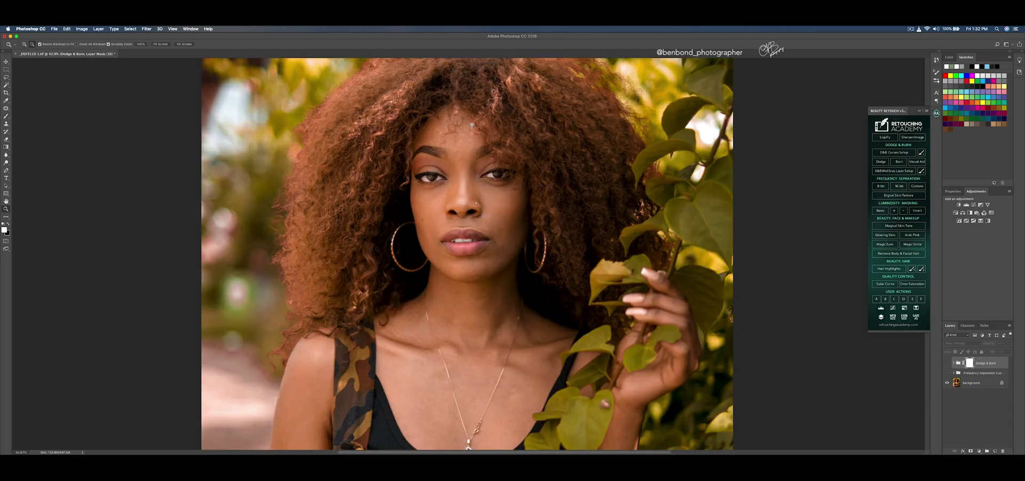
scroll(477, 125, up, 3)
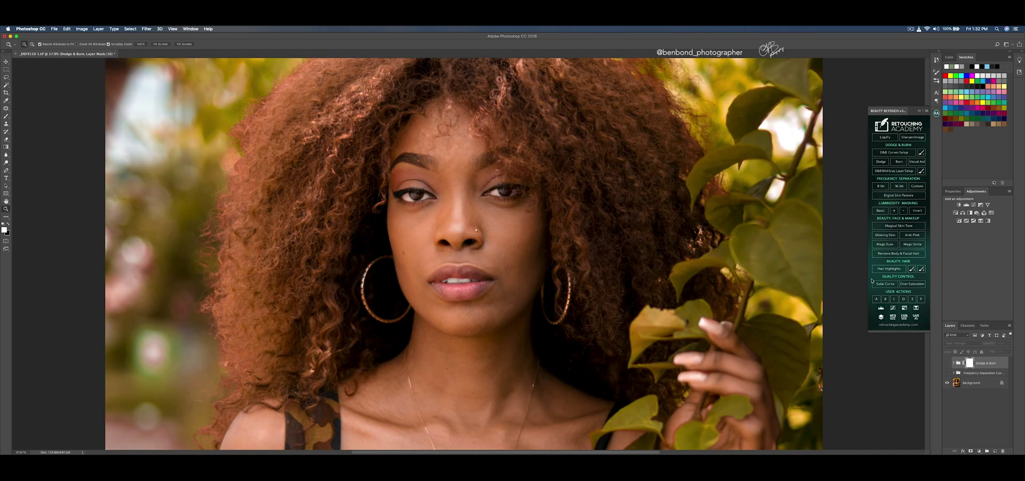
click(947, 373)
click(948, 363)
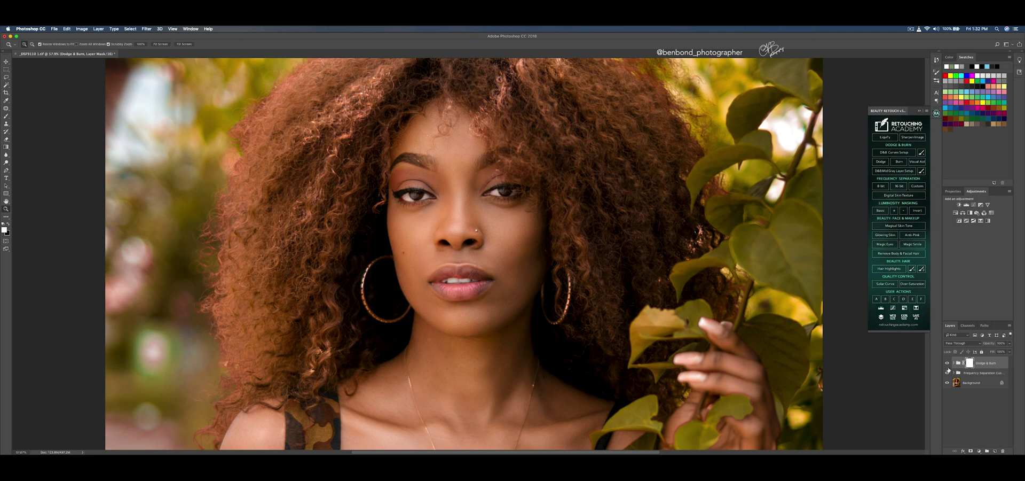
click(160, 44)
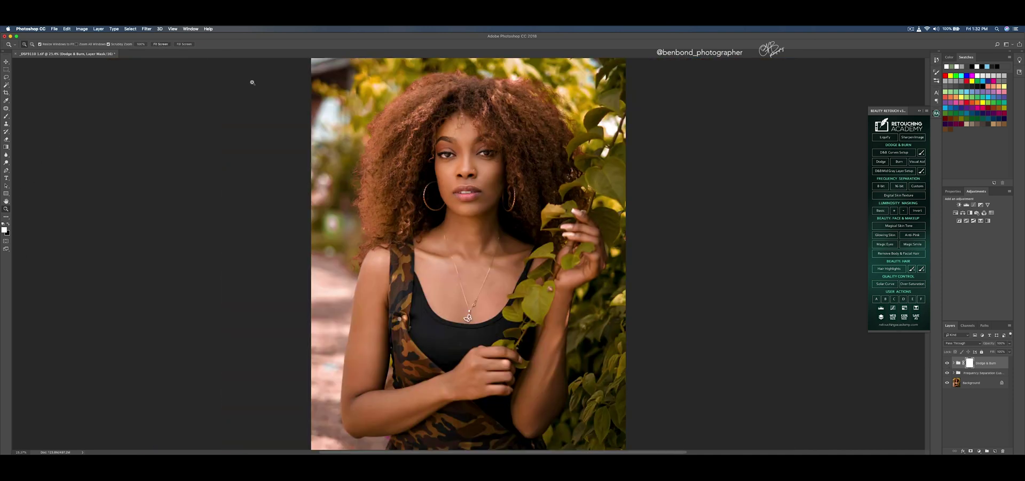
- Merge the Dodge & Burn group, the Frequency Separation group and the Background into a single layer
click(980, 375)
click(979, 383)
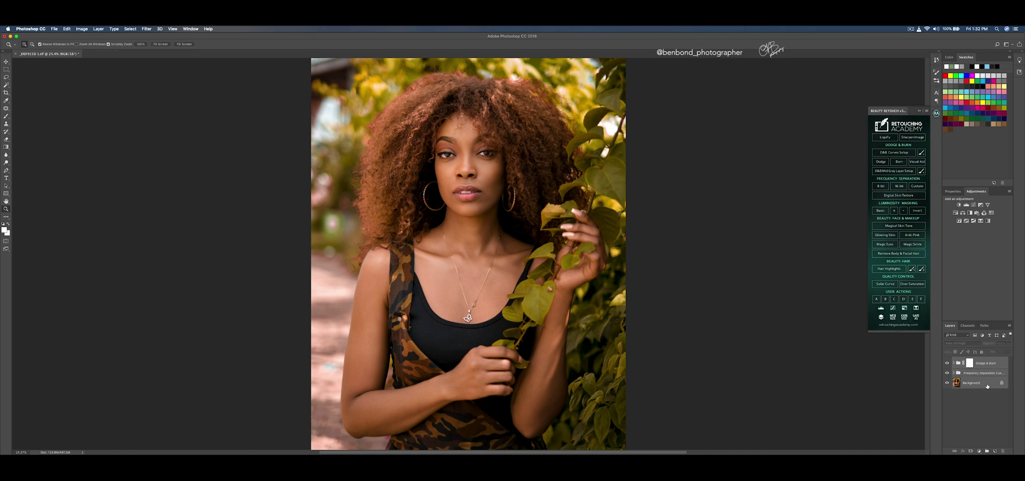
right_click(986, 384)
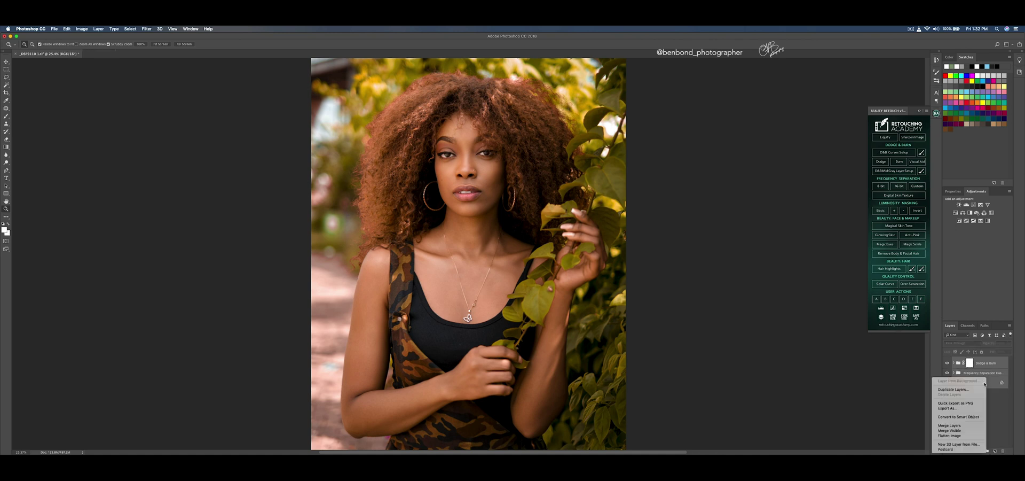
click(954, 426)
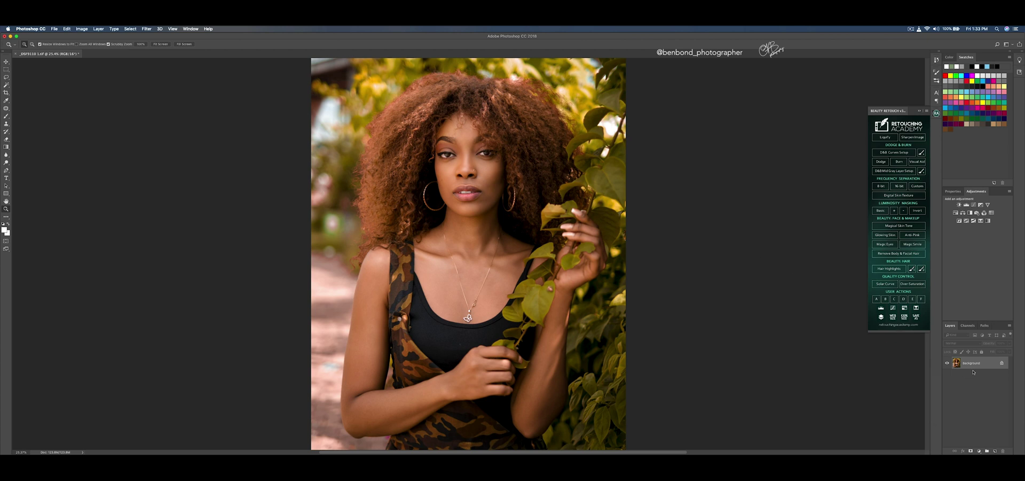
- Open the merged portrait in the Alien Skin Exposure X3 filter
click(147, 30)
mouse_move(157, 162)
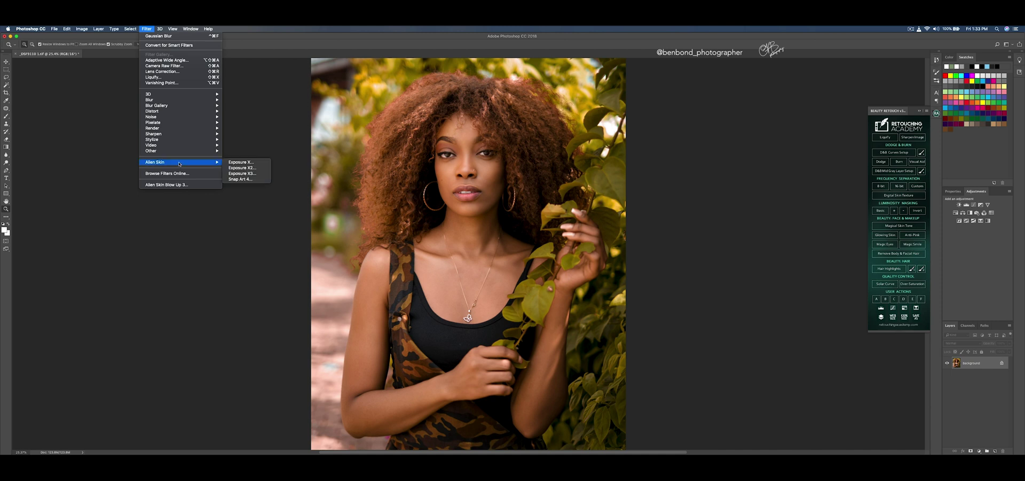
click(239, 173)
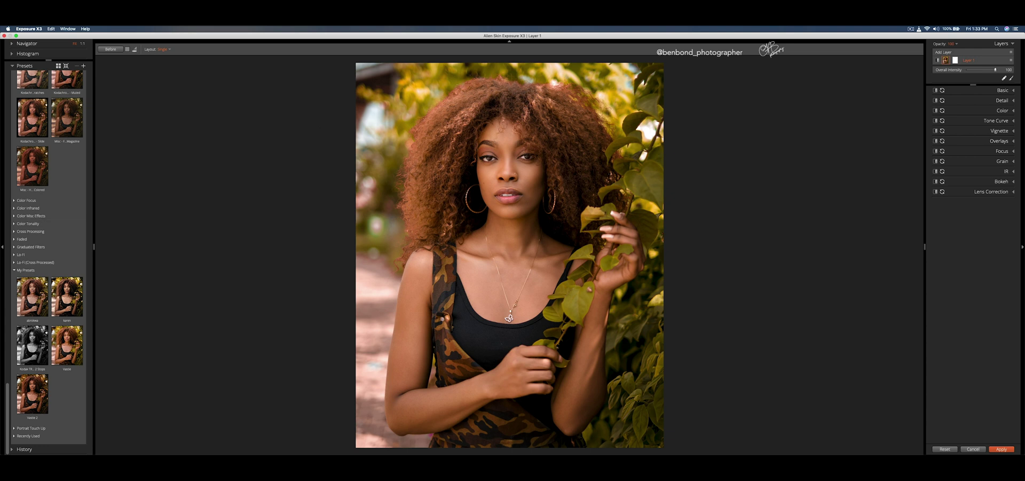
- Try several Color Infrared presets on the portrait, including the Kodak Ektachrome EIR Washed Out, Yellow Filter and Halation variants
click(14, 200)
click(14, 200)
click(14, 208)
click(34, 236)
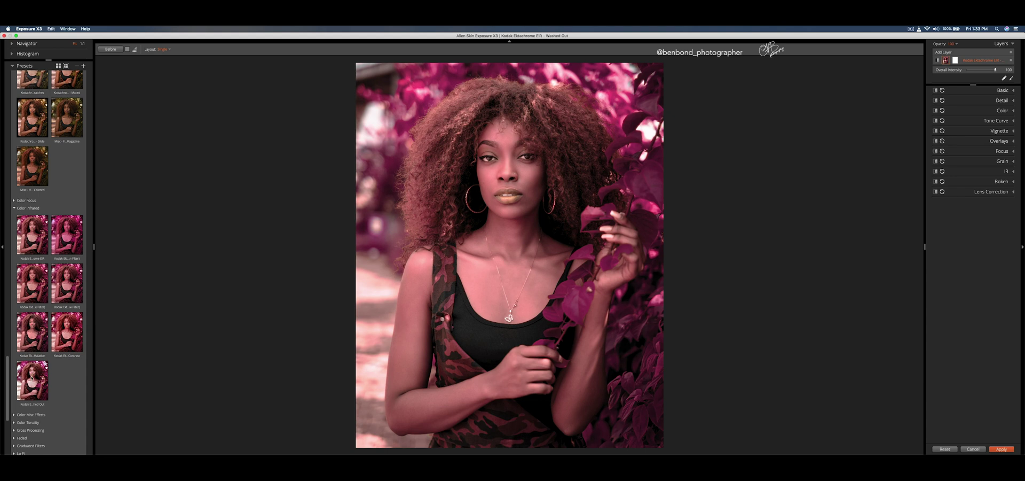
click(62, 335)
click(63, 284)
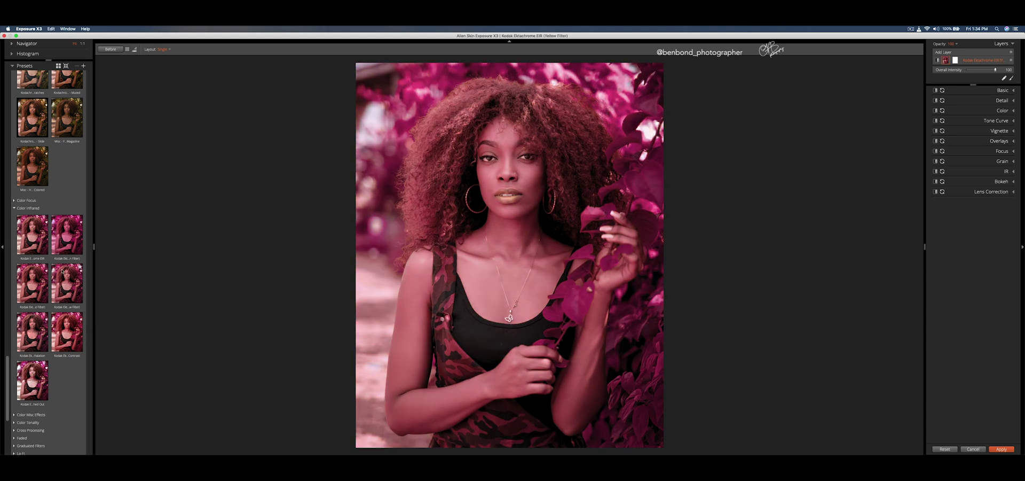
click(65, 240)
click(66, 241)
click(64, 291)
click(31, 332)
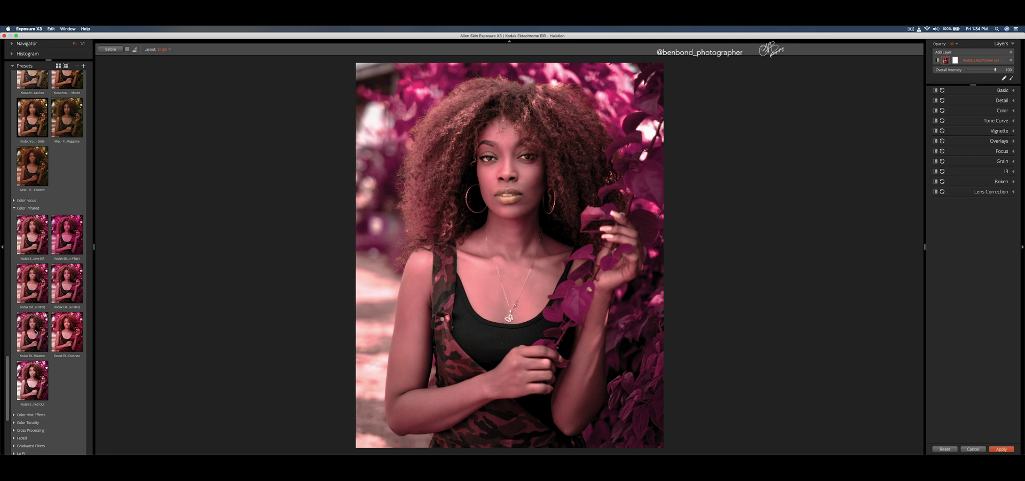
click(14, 209)
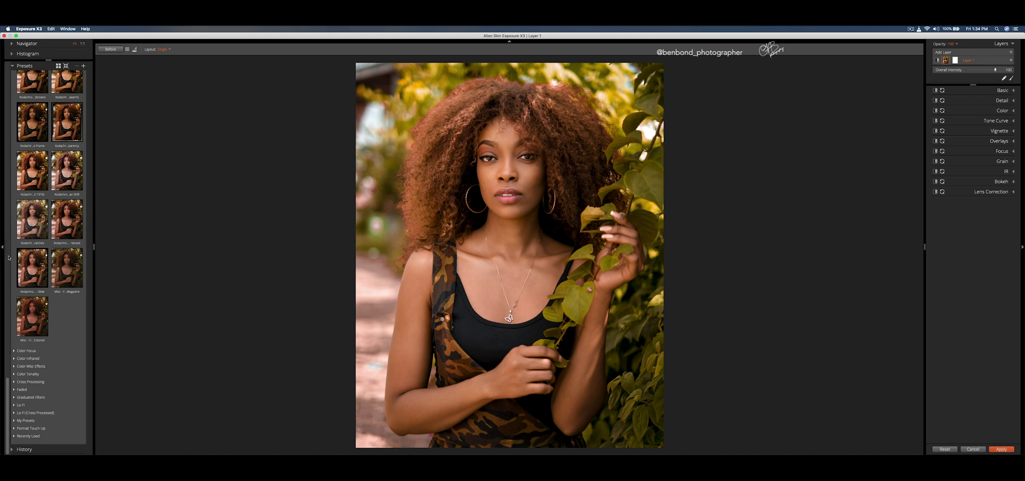
- Try the Kodachrome II - Muted preset on the portrait and undo it
click(52, 210)
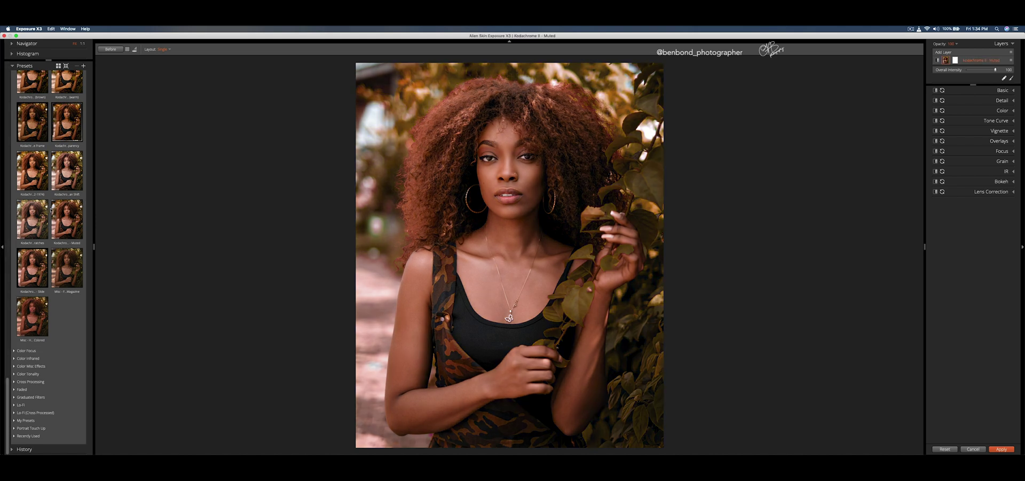
scroll(51, 210, up, 10)
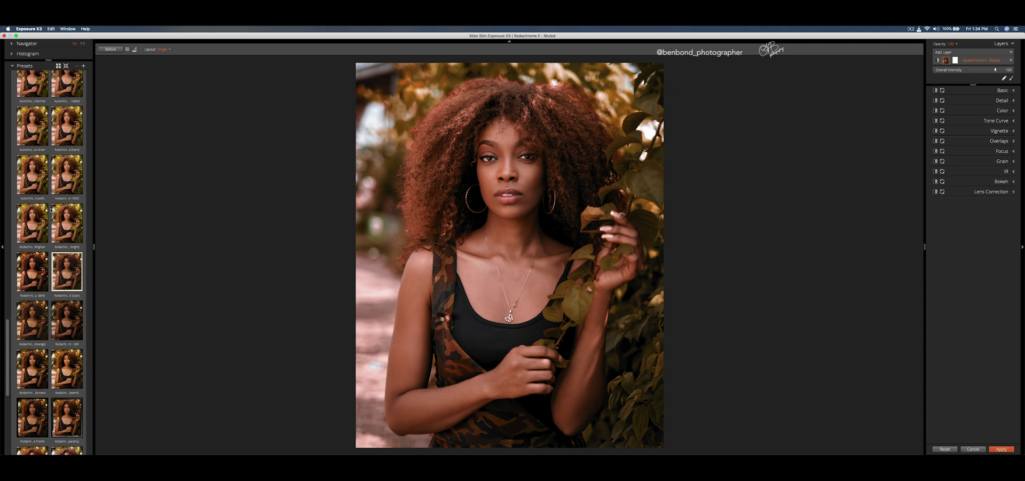
scroll(51, 210, up, 5)
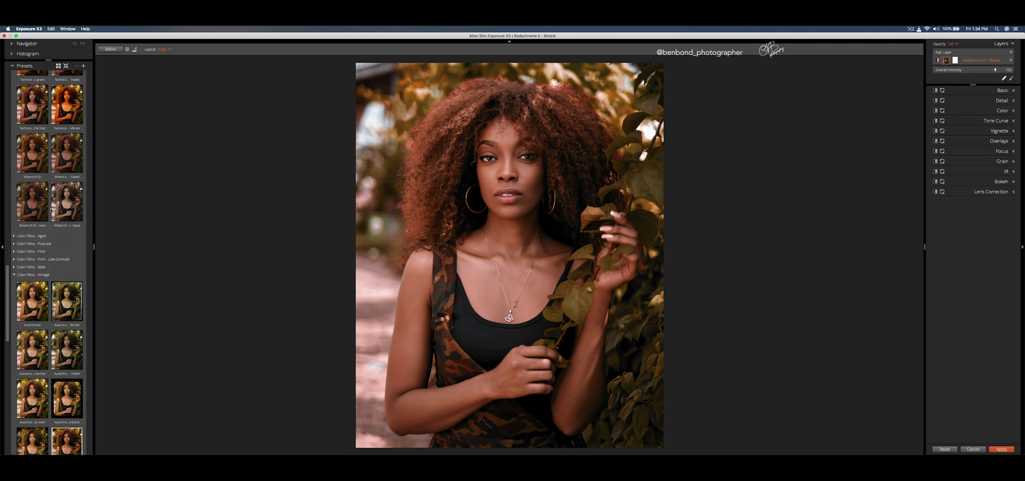
key(super+z)
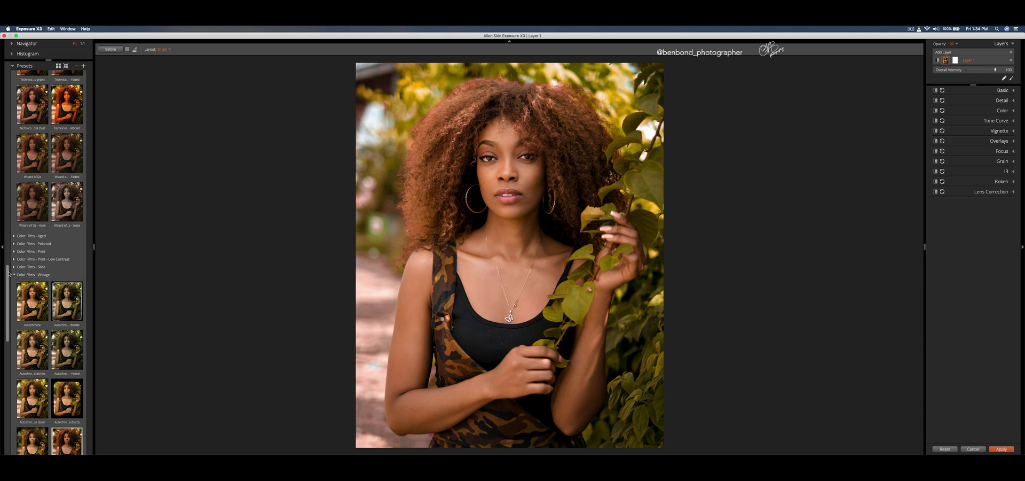
- Try the vintage Autochrome presets on the portrait, including the Border and Vignette (hard) variants
scroll(36, 235, down, 5)
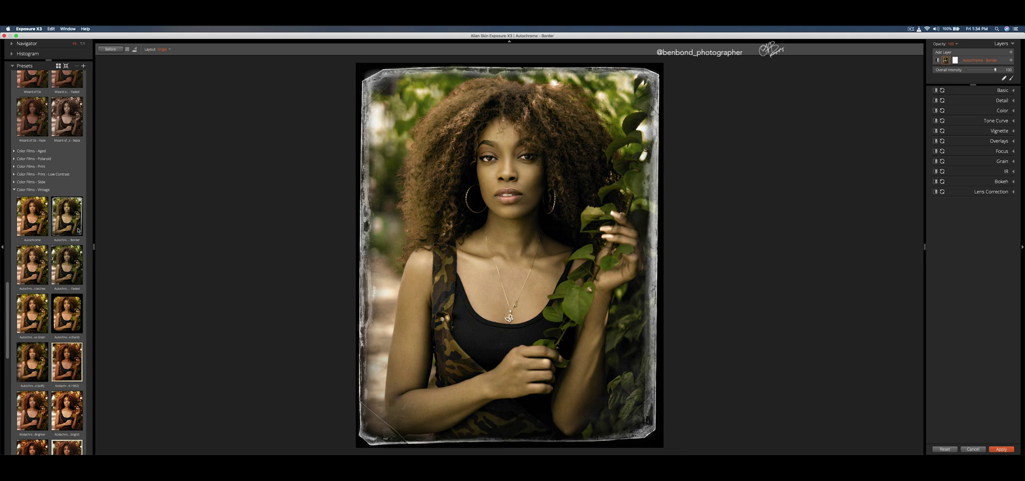
click(75, 261)
click(63, 314)
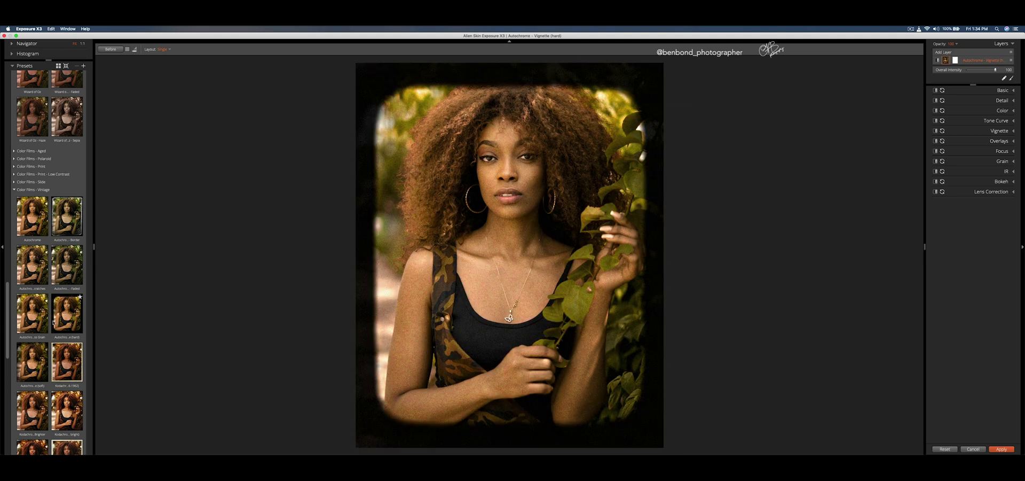
click(64, 359)
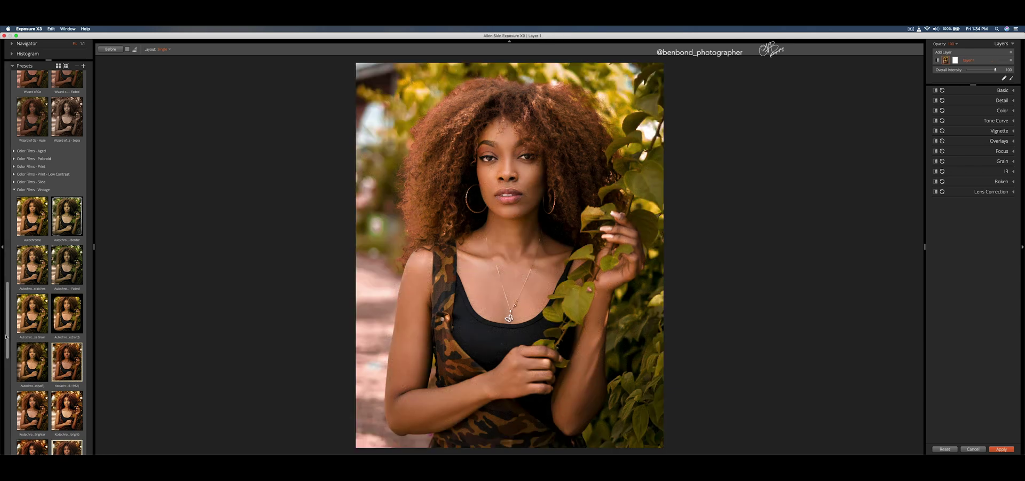
- Look through the Kodachrome 35mm presets in Color Films - Vintage and apply Kodachrome 35mm - Brighter to the portrait
drag(6, 337, 6, 336)
scroll(27, 302, down, 5)
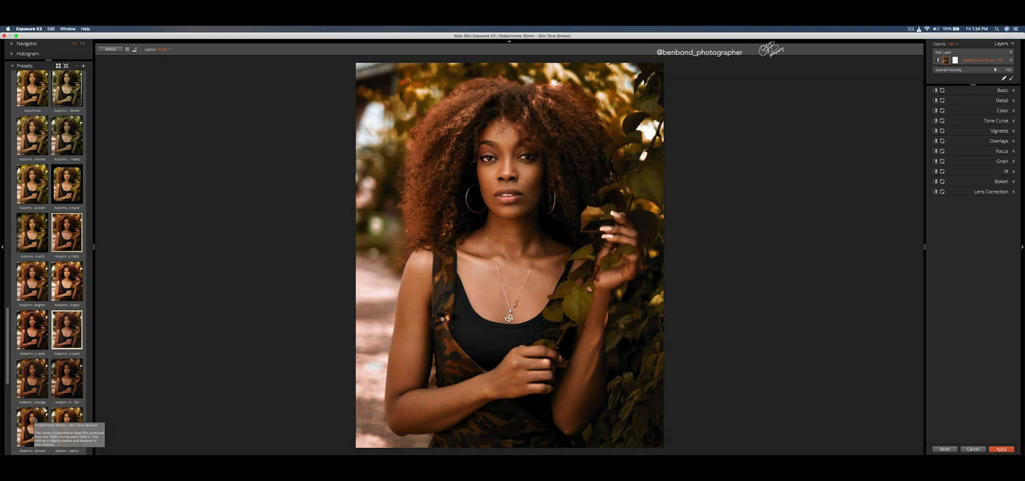
scroll(6, 388, down, 5)
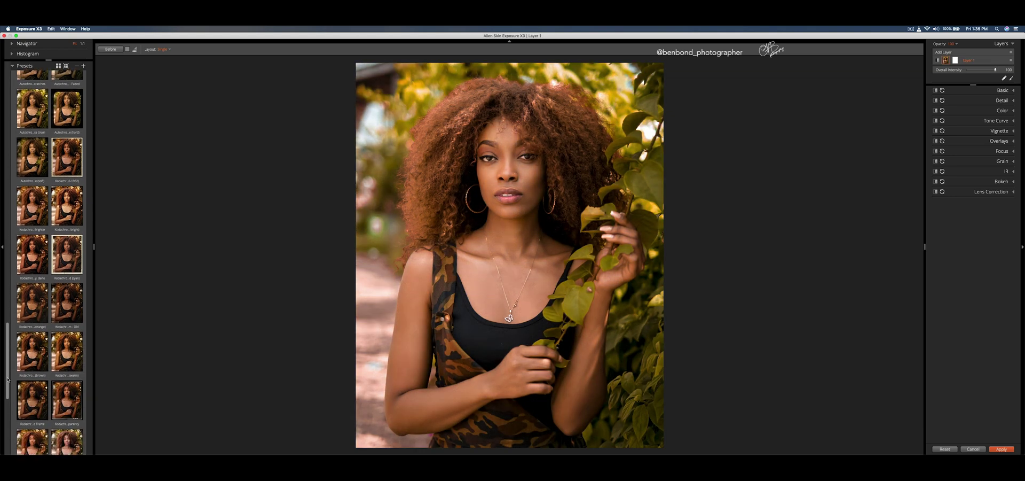
scroll(6, 389, down, 1)
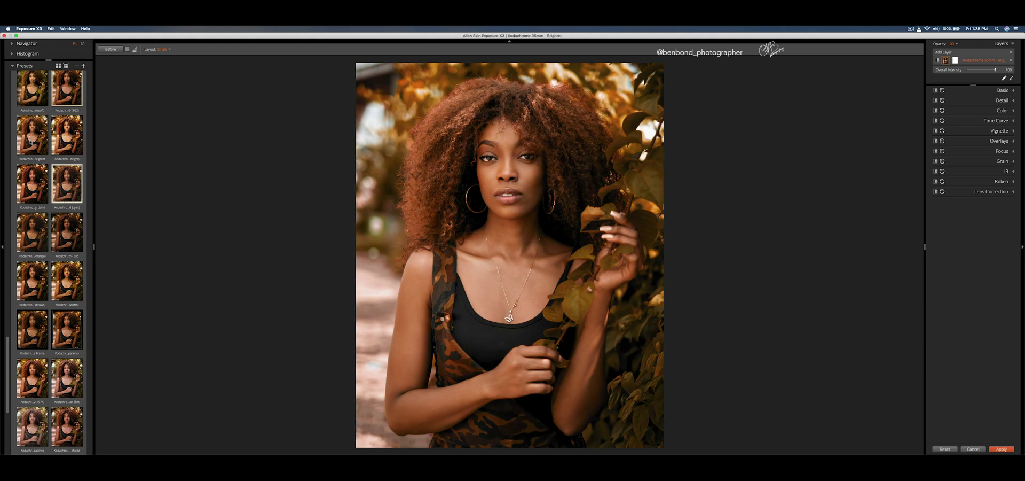
click(30, 143)
- Compare the graded portrait with its ungraded version several times
click(111, 49)
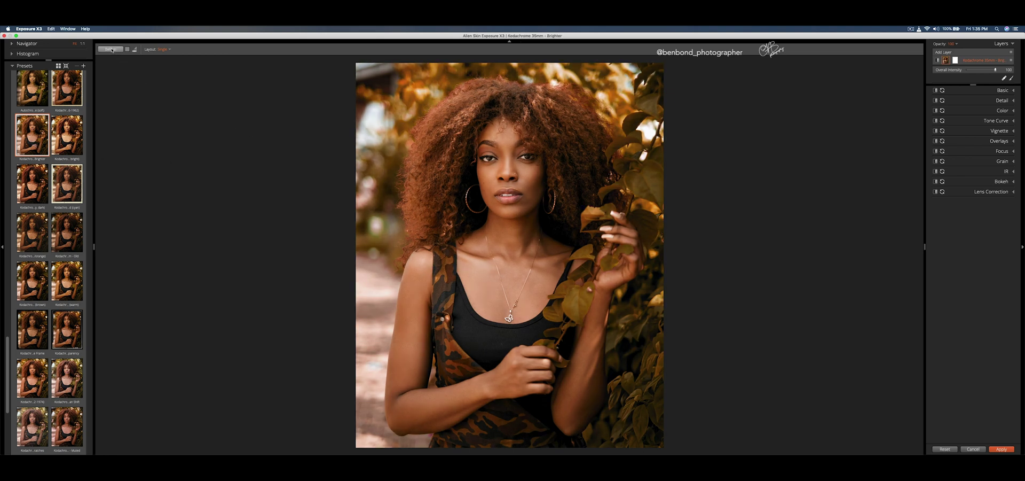
click(111, 49)
click(112, 49)
click(110, 49)
click(110, 49)
- Add a small amount of sharpening in the Focus settings, and open the Clarity value in the Basic settings
click(1001, 153)
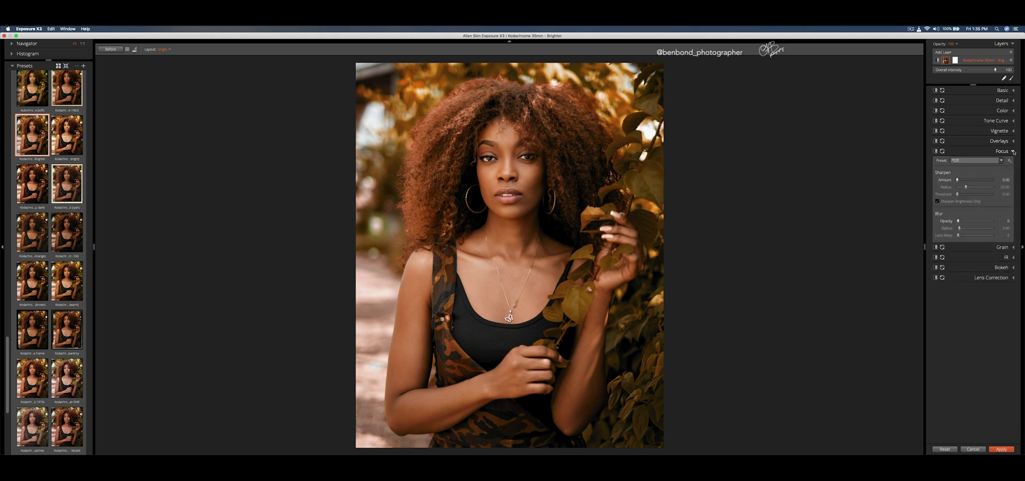
drag(957, 181, 960, 181)
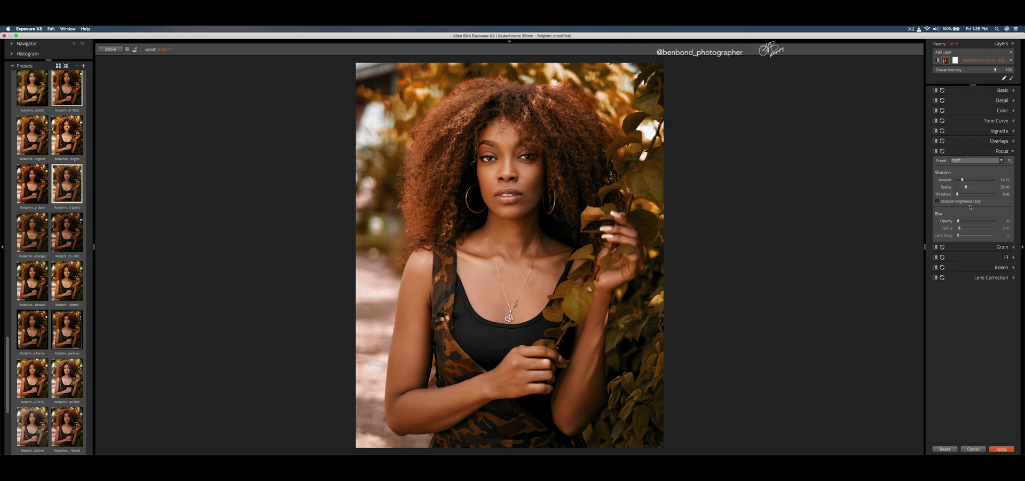
click(1012, 151)
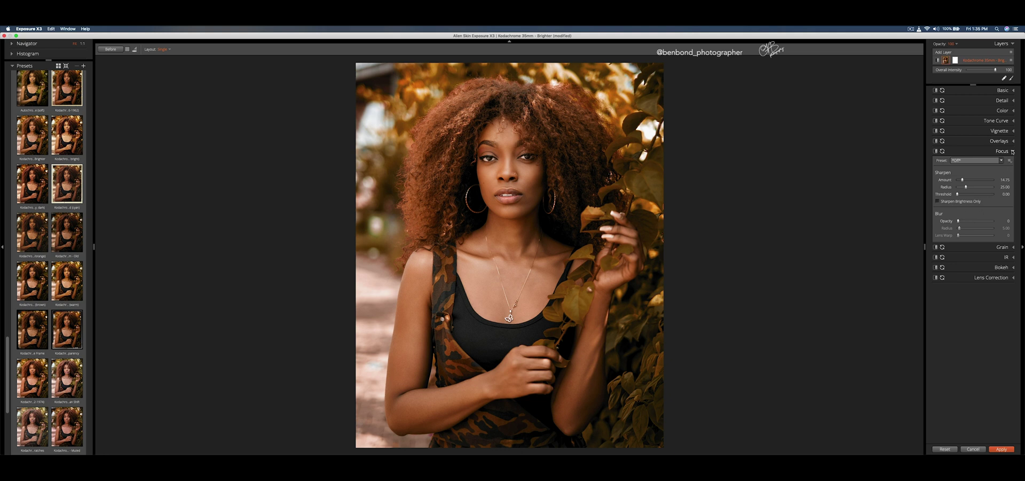
click(1011, 90)
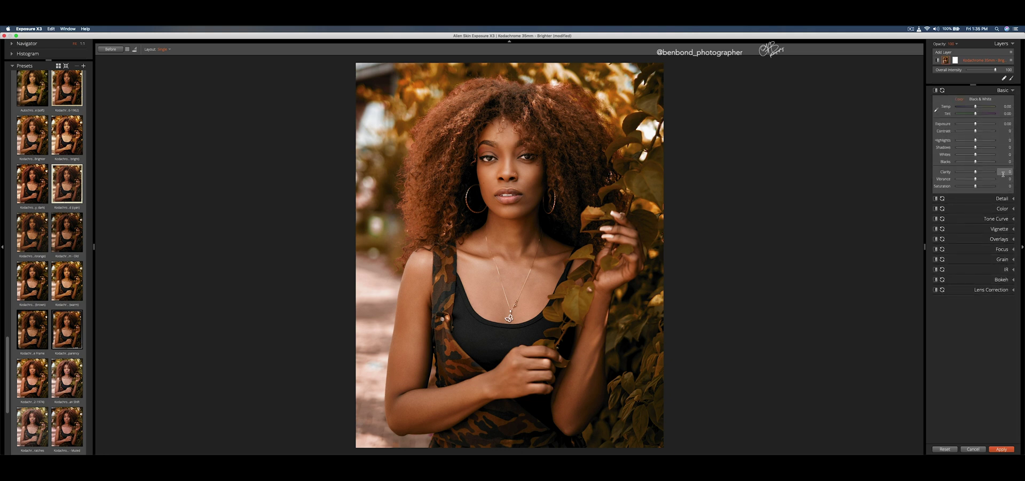
click(1006, 172)
click(1011, 90)
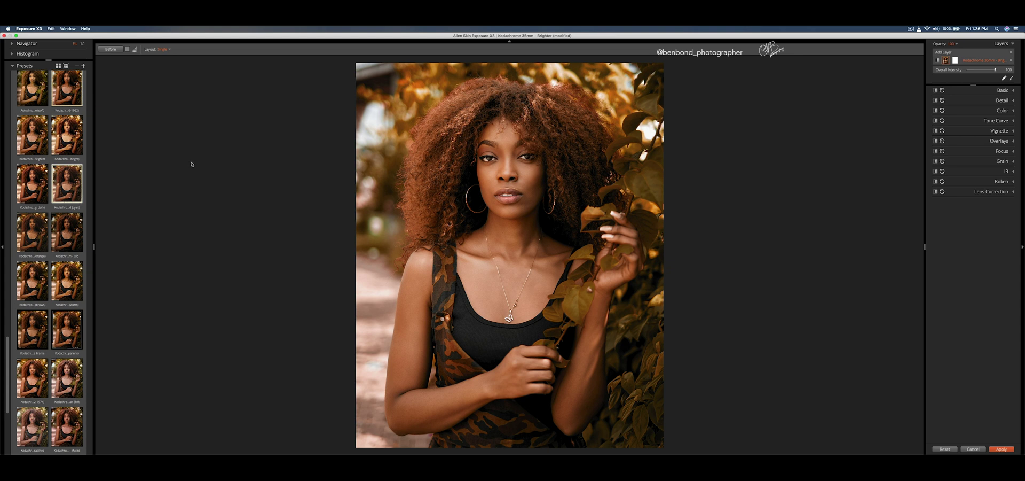
- Check the grain on the face up close, set Overall Grain Strength to 0, and apply the Exposure X3 grade
click(1010, 162)
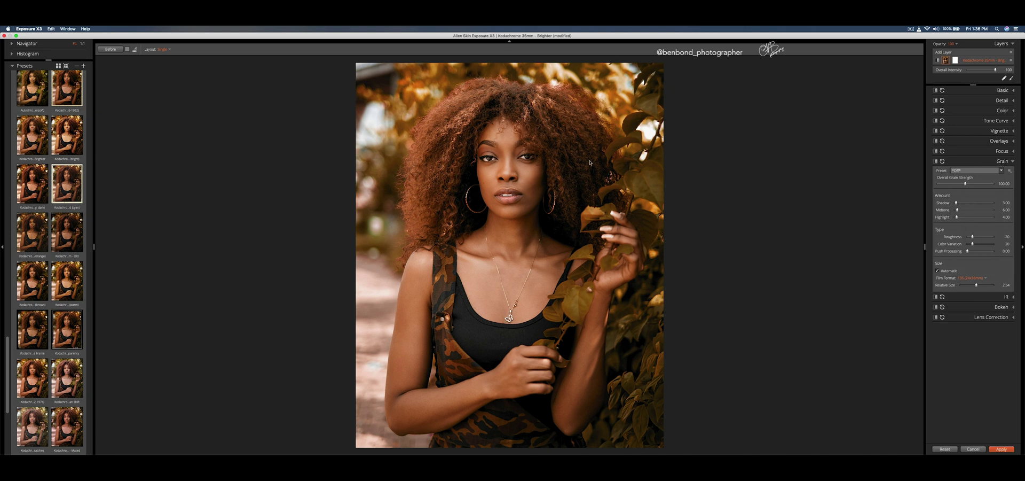
click(523, 175)
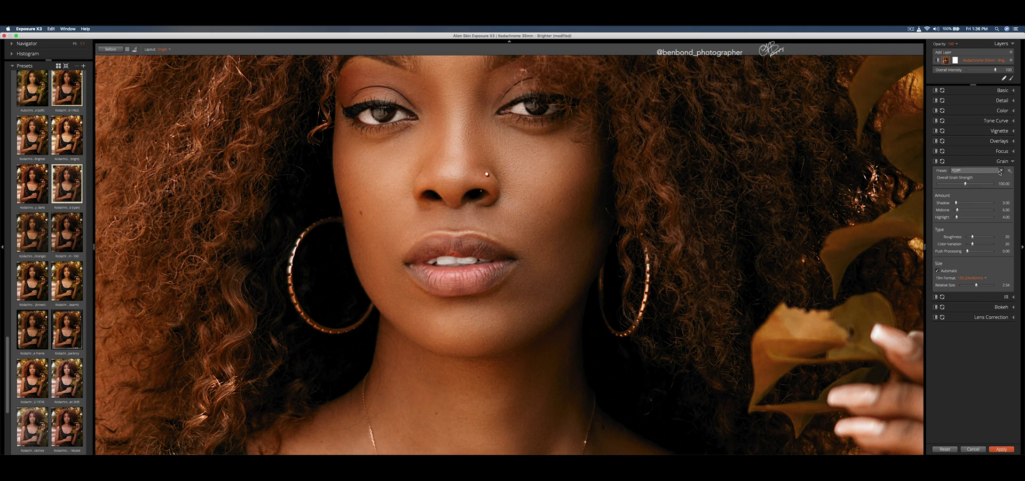
drag(978, 186, 993, 186)
drag(993, 185, 937, 186)
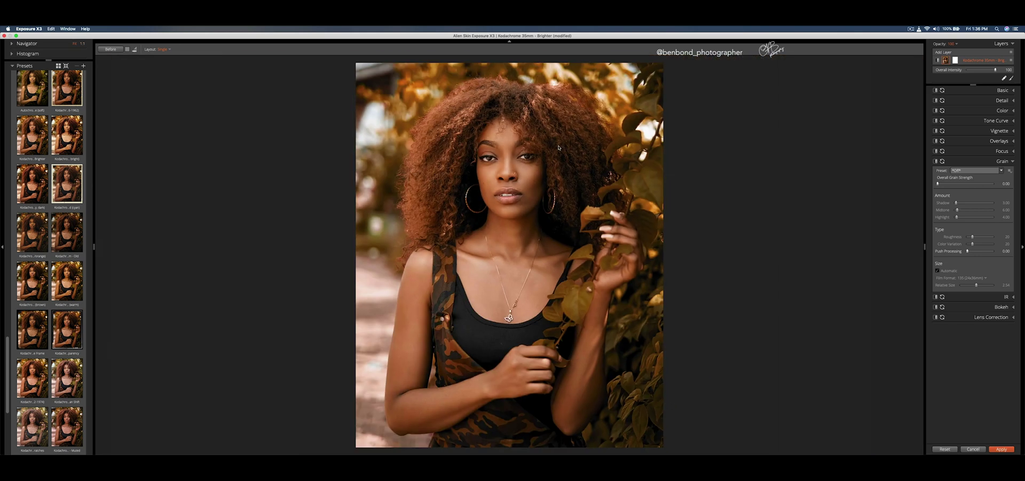
click(585, 139)
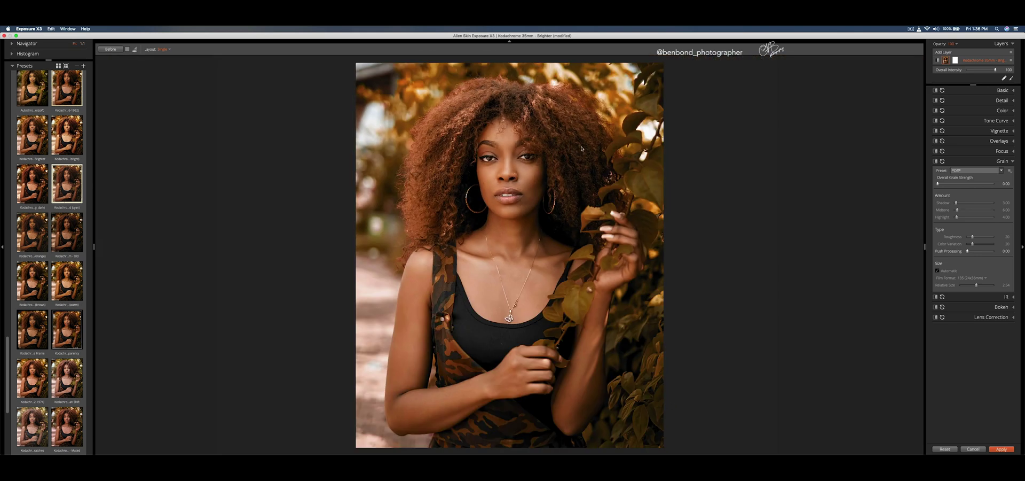
click(1010, 163)
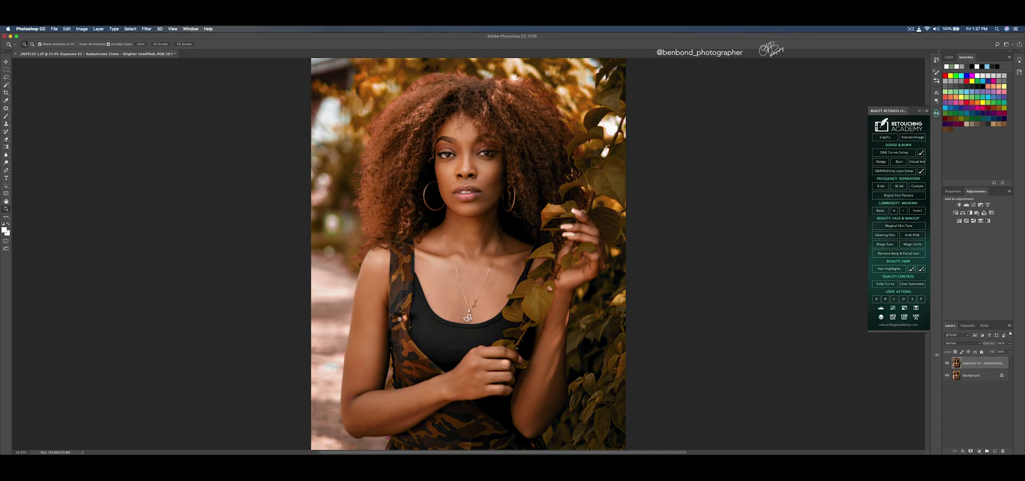
- Merge the Exposure X3 layer with the Background layer and save the file
click(977, 376)
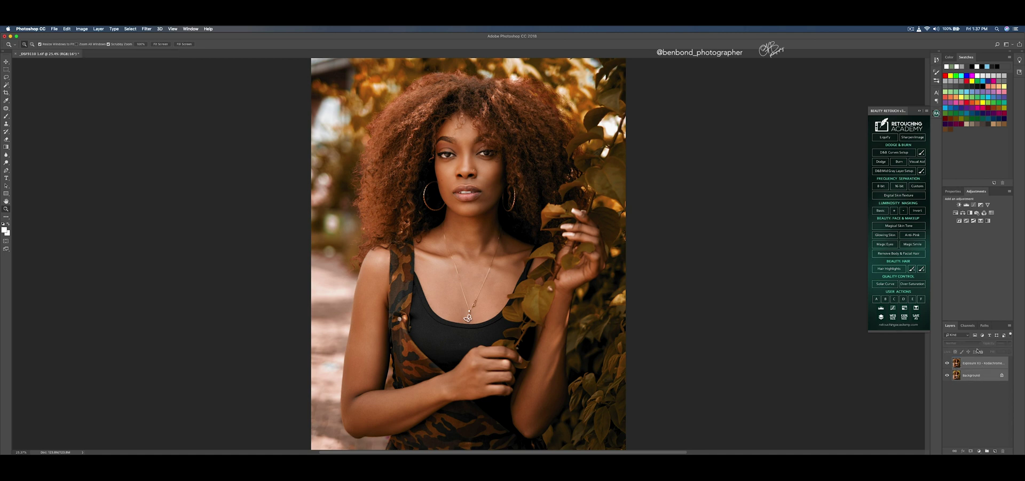
right_click(977, 375)
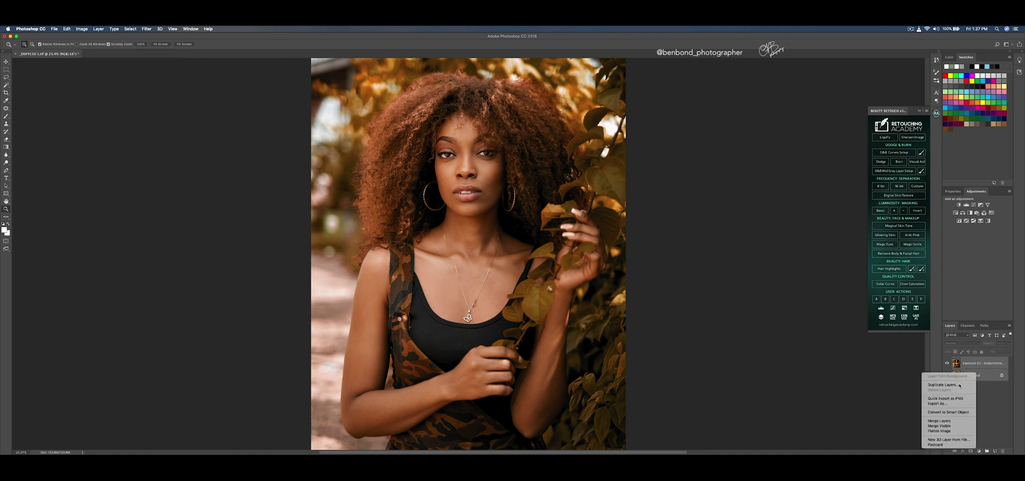
click(940, 421)
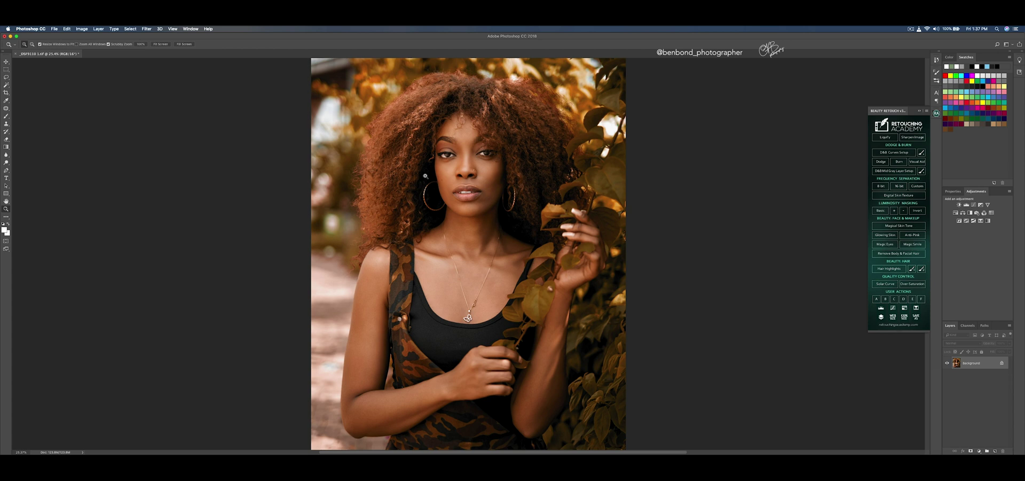
key(super+s)
- Switch to Capture One and view the original raw photo side by side with the finished retouched portrait
mouse_move(433, 452)
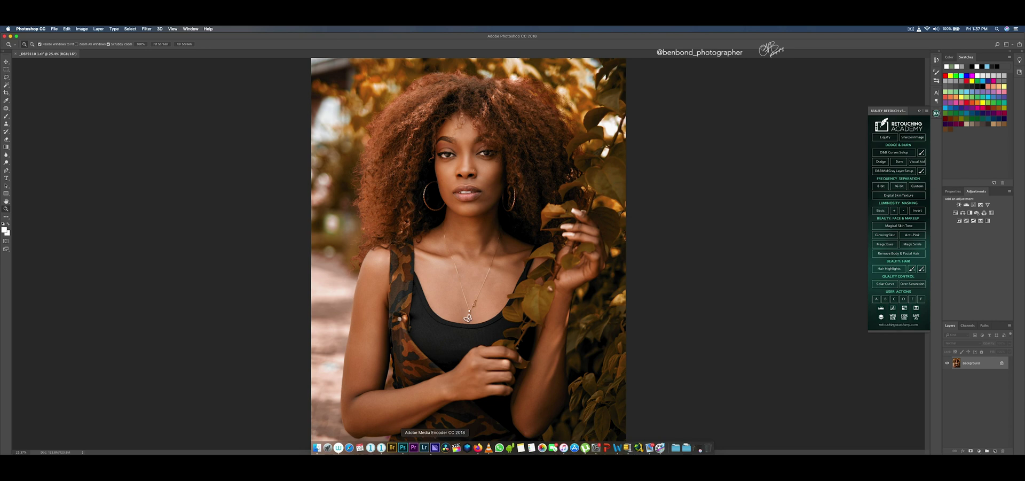
click(378, 450)
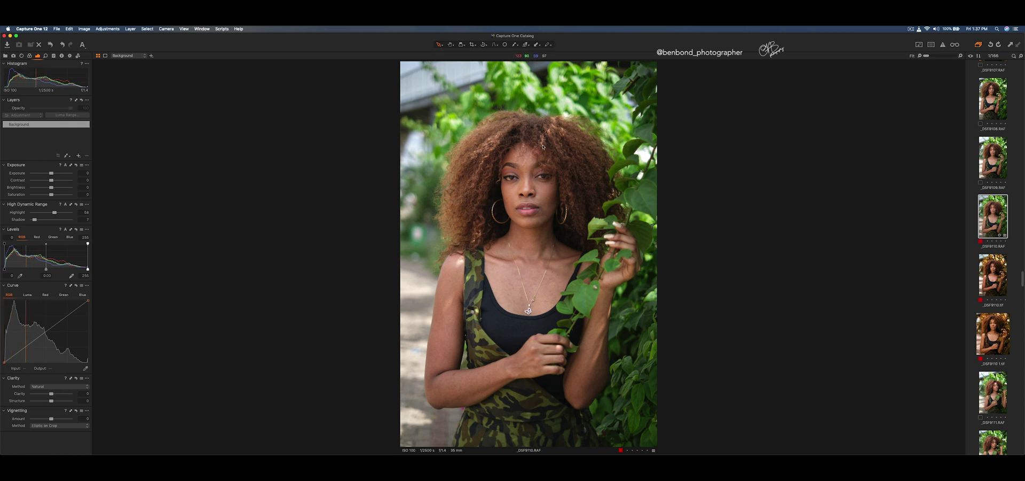
click(992, 332)
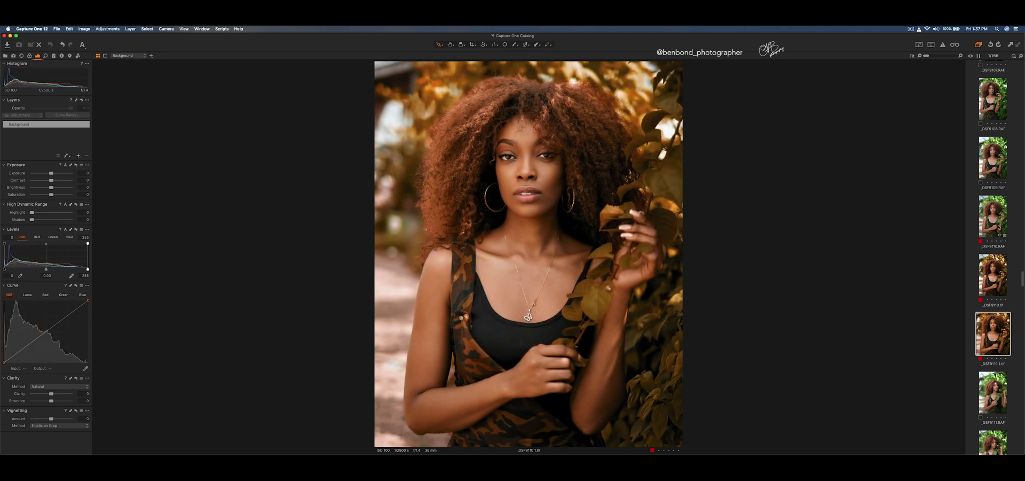
super+click(991, 218)
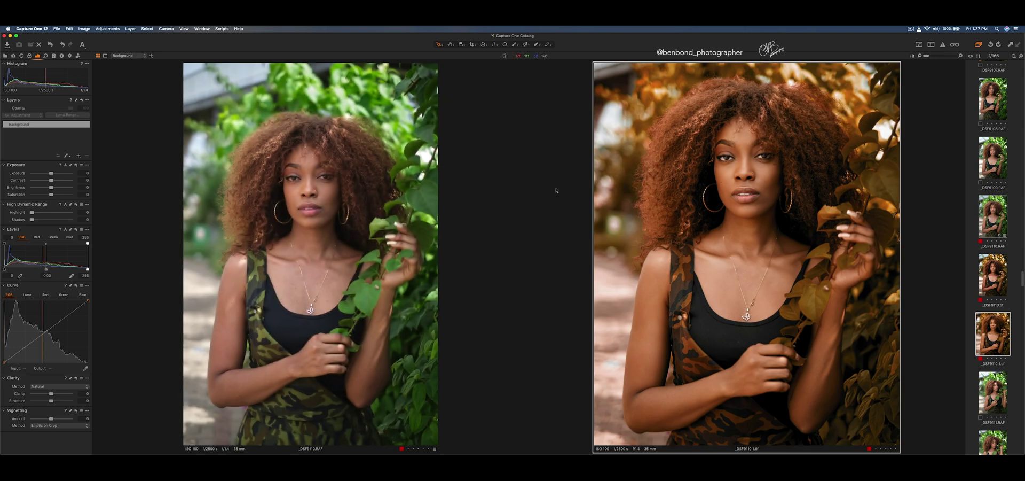